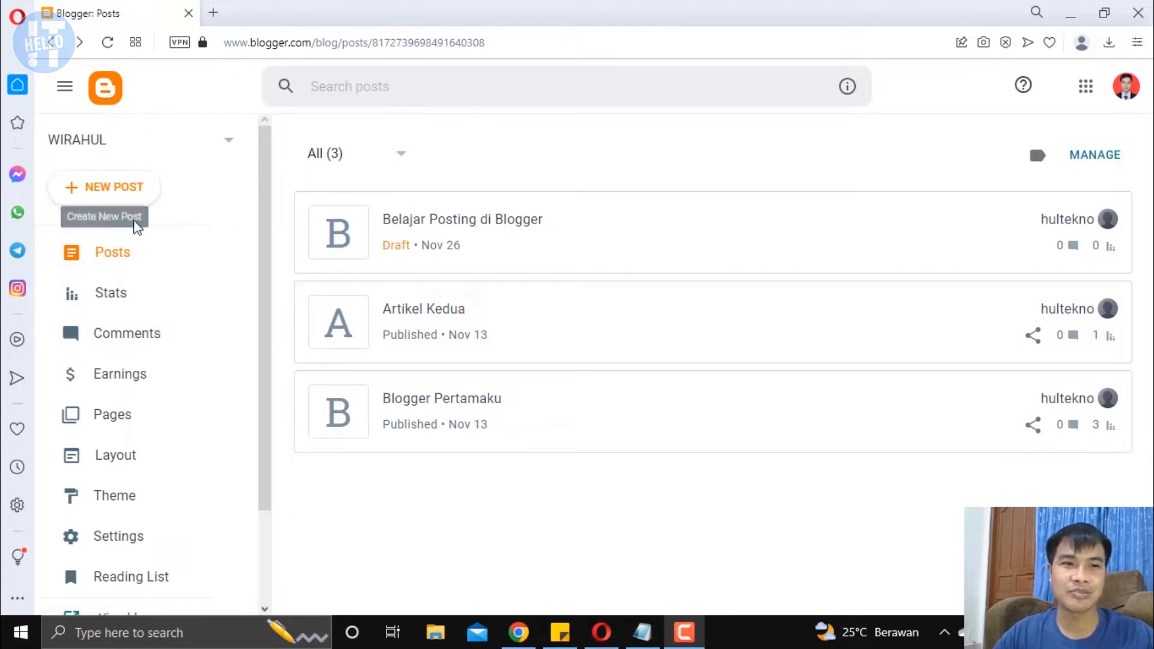
- Open the live blog to look over its published articles, and return to the posts list
{"action": "left_click", "coordinate": [129, 261]}
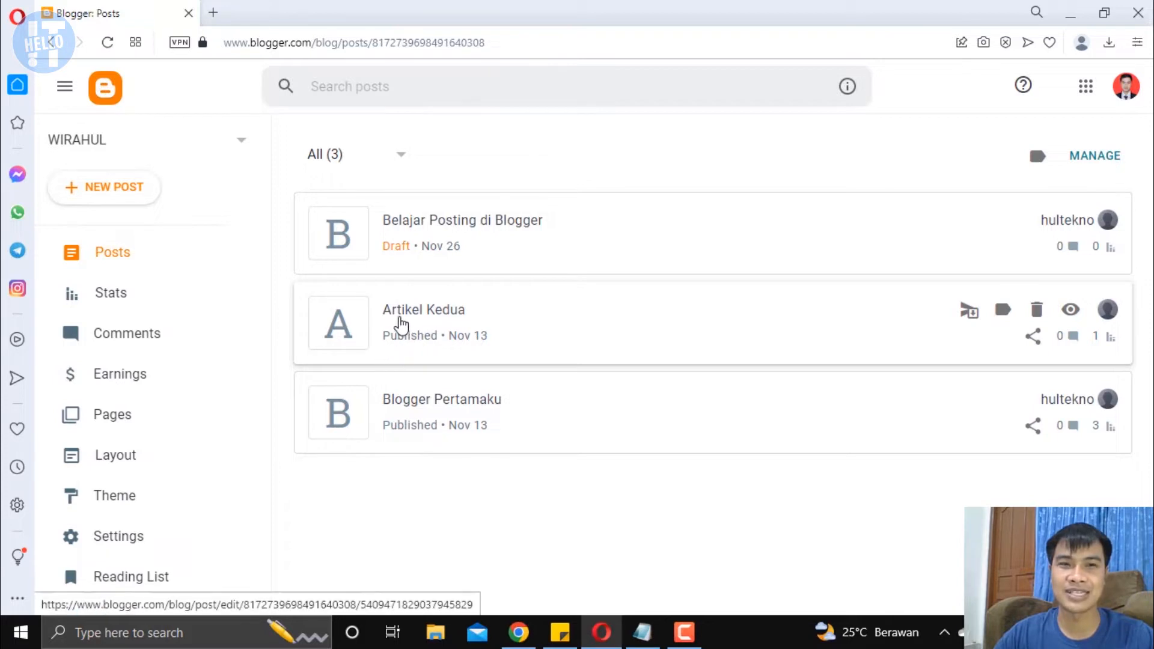
{"action": "scroll", "coordinate": [180, 486], "scroll_direction": "down", "scroll_amount": 2}
{"action": "left_click", "coordinate": [116, 504]}
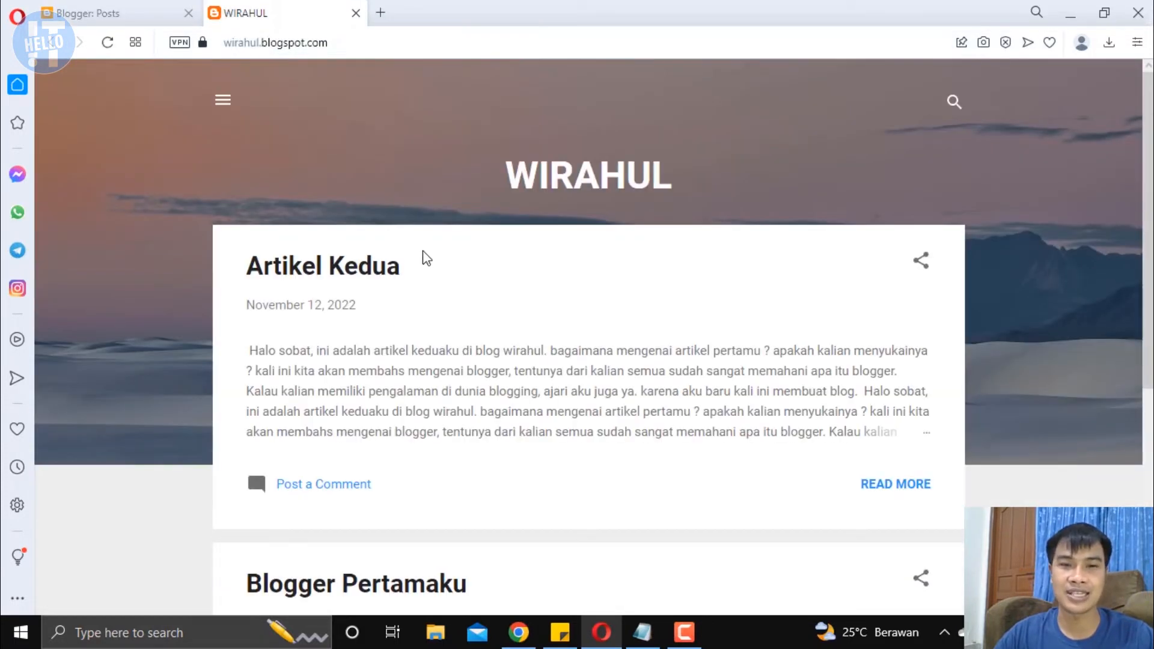
{"action": "scroll", "coordinate": [412, 252], "scroll_direction": "down", "scroll_amount": 2}
{"action": "scroll", "coordinate": [412, 253], "scroll_direction": "up", "scroll_amount": 2}
{"action": "left_click", "coordinate": [120, 14]}
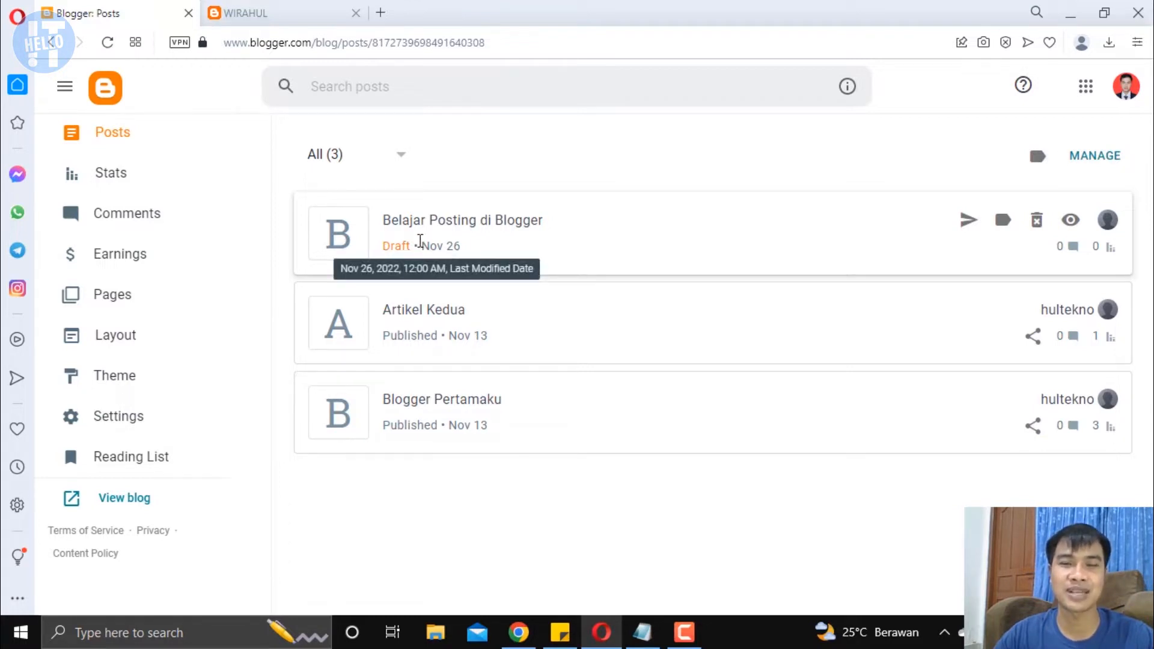
{"action": "scroll", "coordinate": [180, 219], "scroll_direction": "up", "scroll_amount": 2}
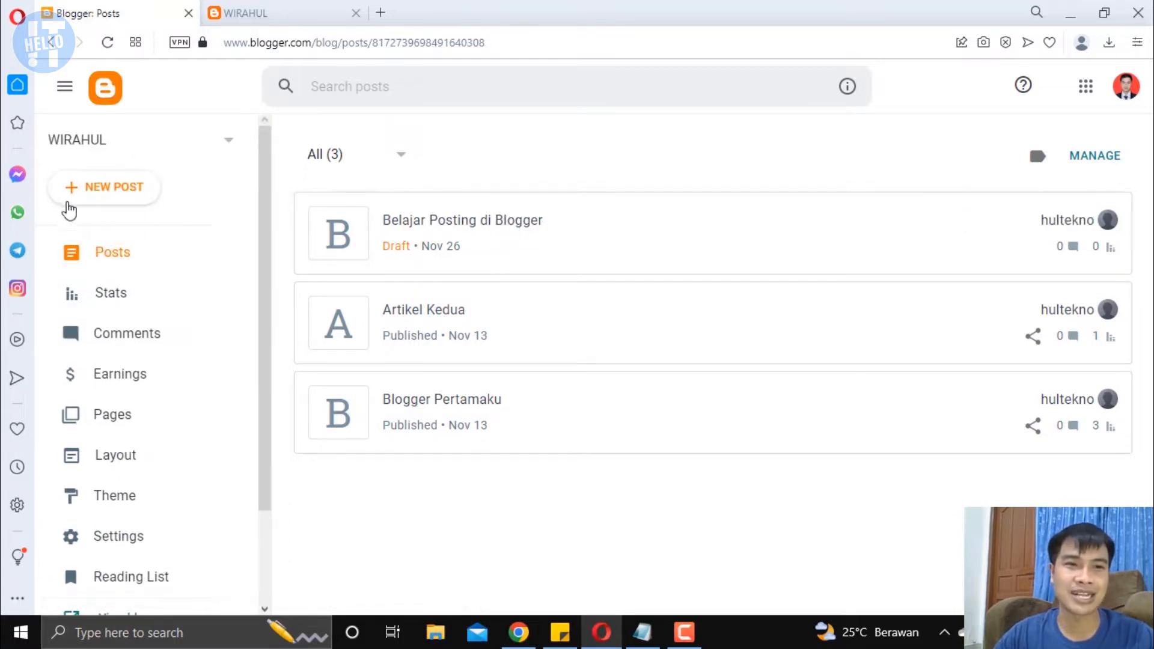
- Create a new draft post titled "JUDUL DISINI" with the body text "ISI ARTIKELNYA", and return to the posts list
{"action": "left_click", "coordinate": [112, 203]}
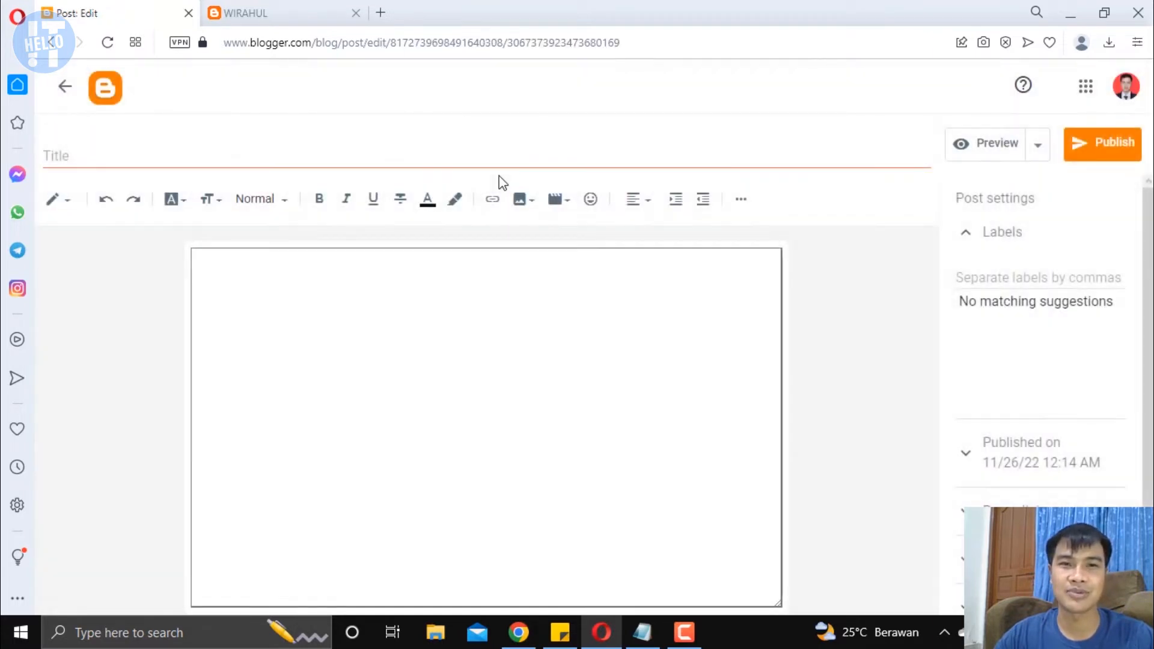
{"action": "left_click", "coordinate": [103, 154]}
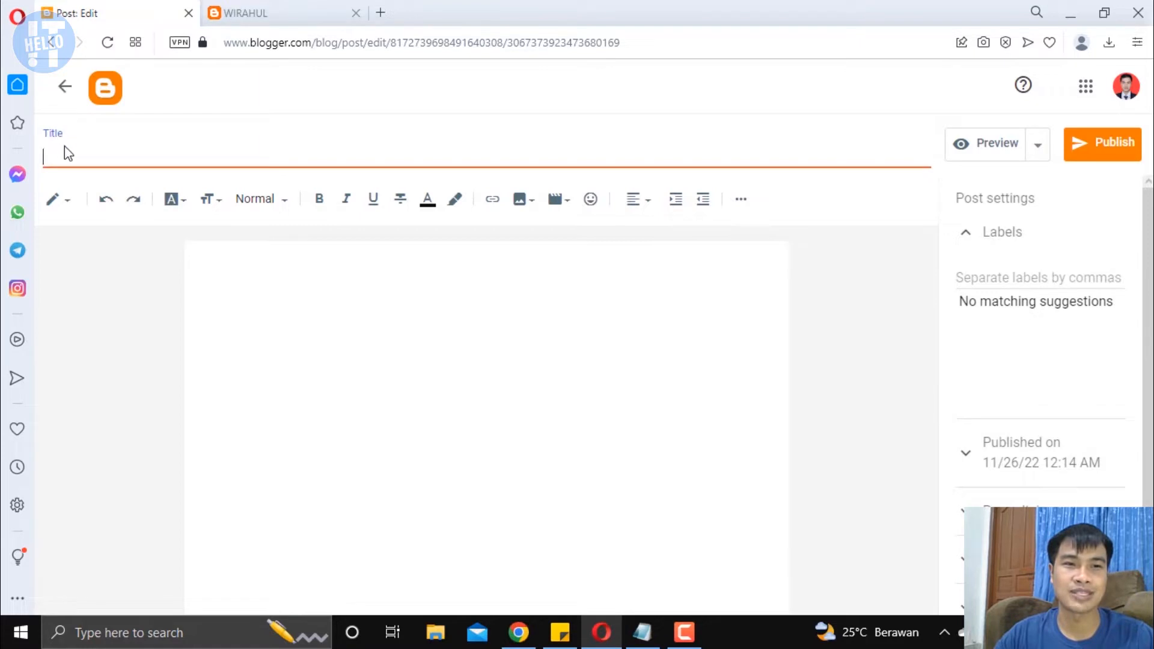
{"action": "type", "text": "JUDU"}
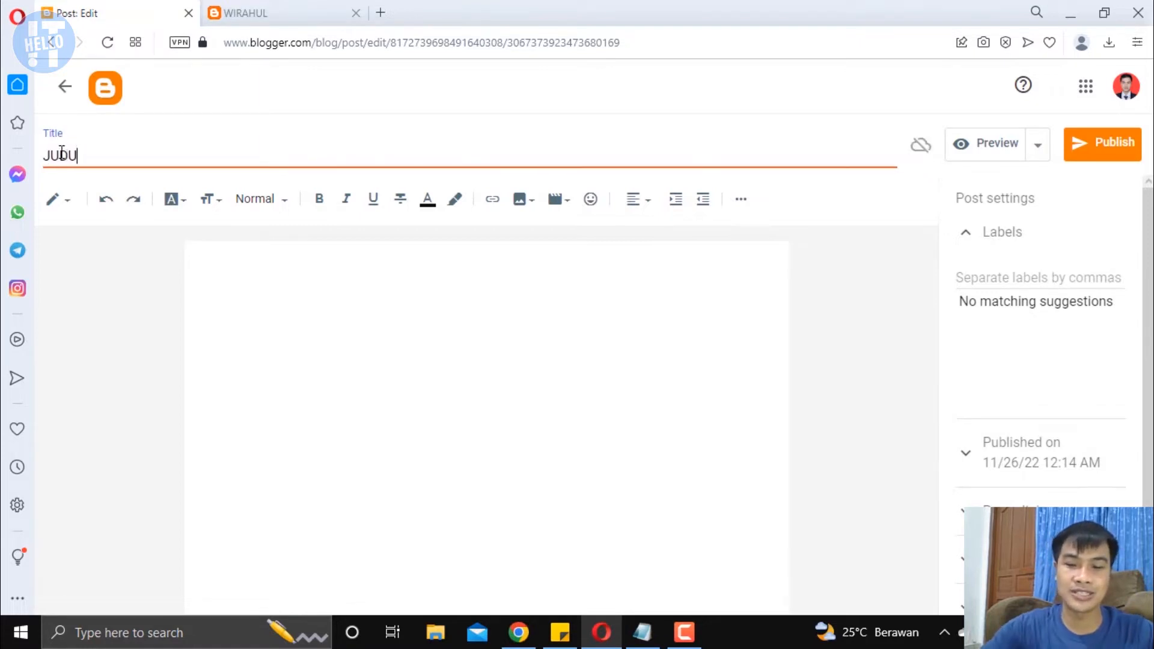
{"action": "type", "text": "L DISINI"}
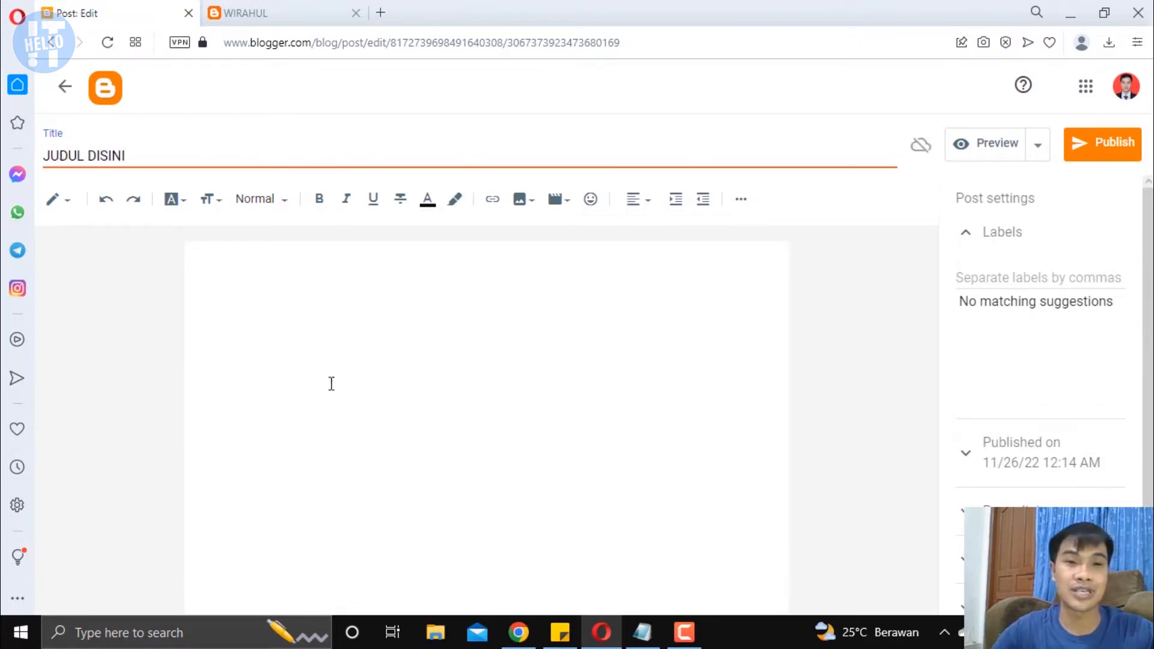
{"action": "left_click", "coordinate": [351, 317]}
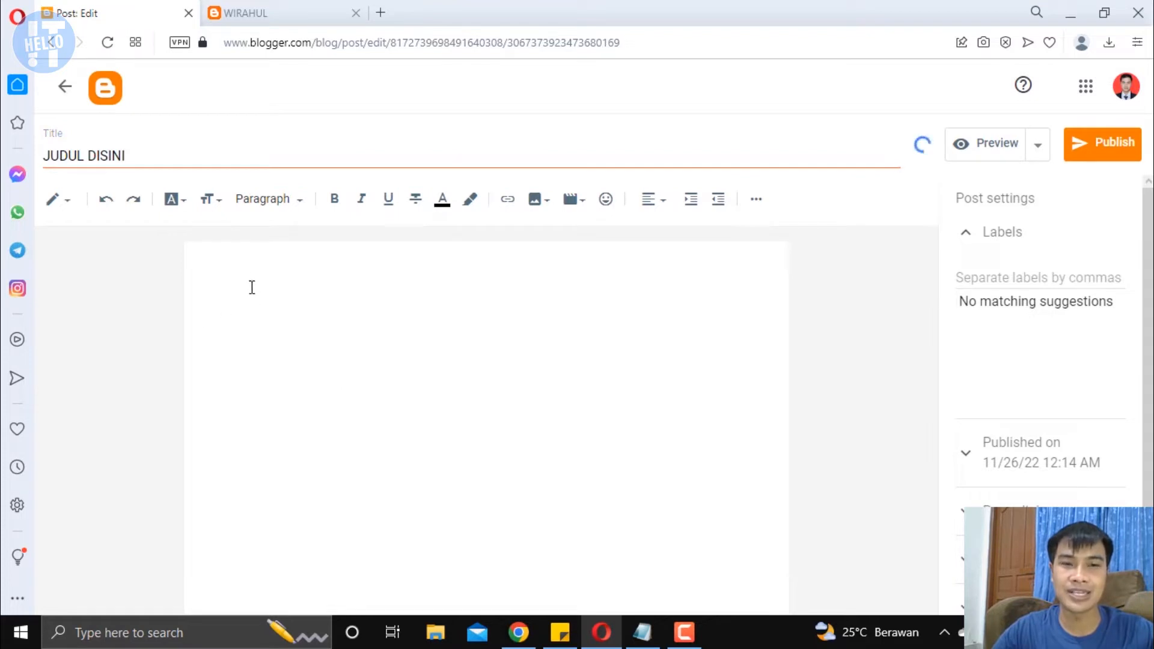
{"action": "type", "text": "ISI A"}
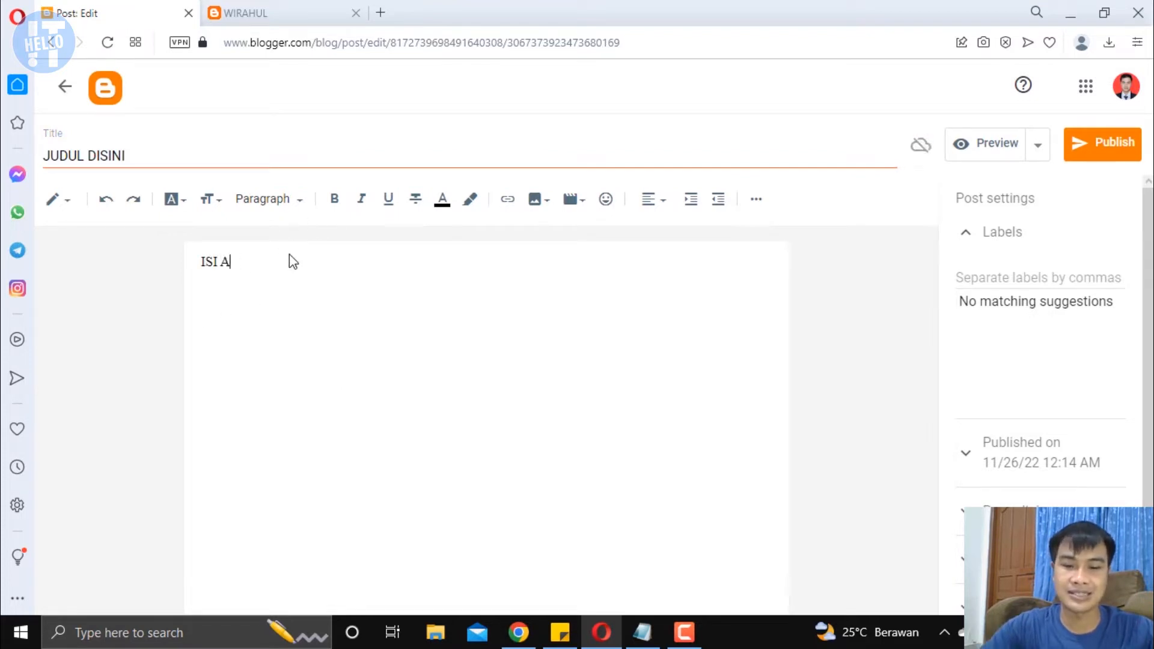
{"action": "type", "text": "RTIKELNYA"}
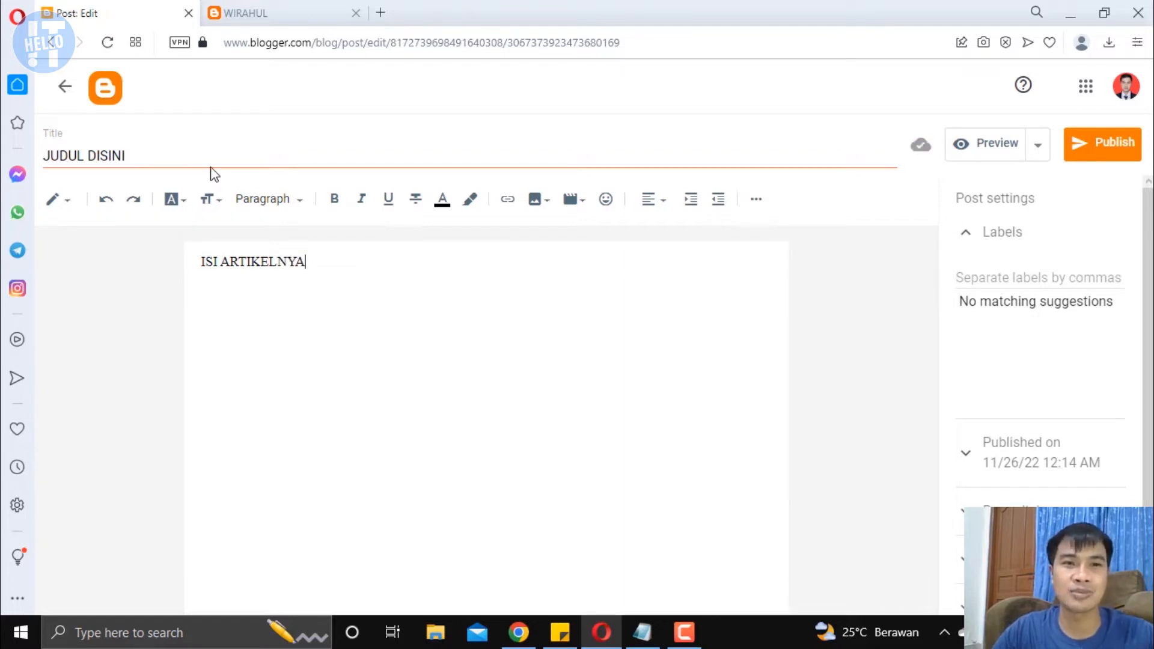
{"action": "left_click", "coordinate": [118, 104]}
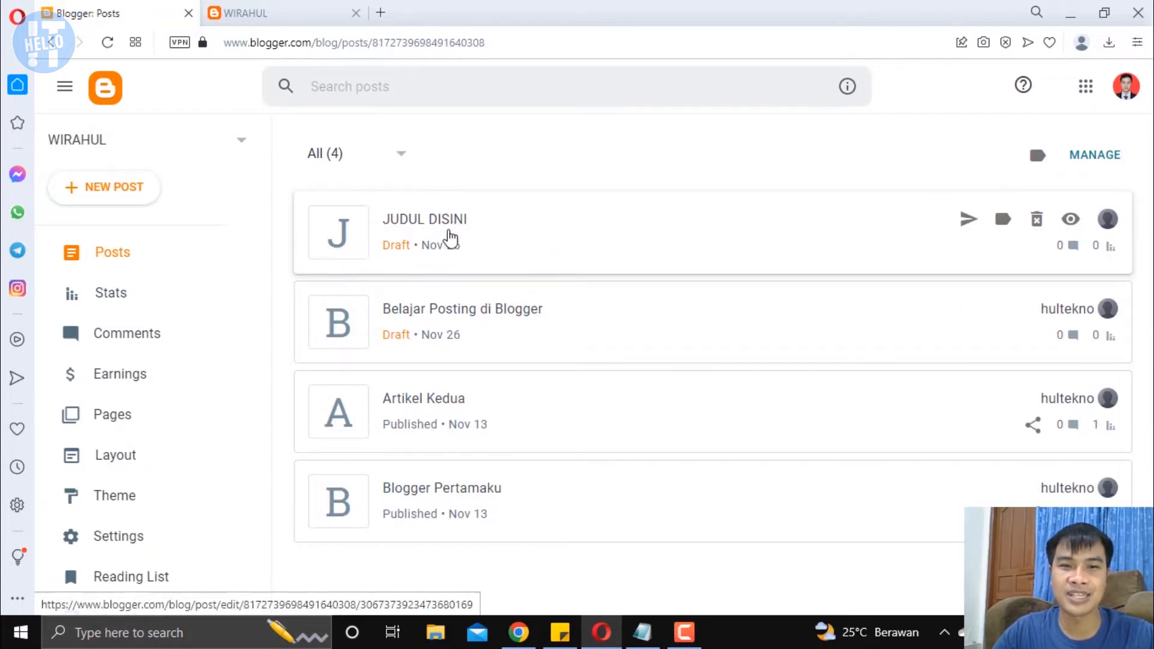
- Open the draft post "Belajar Posting di Blogger" for editing
{"action": "left_click", "coordinate": [422, 326]}
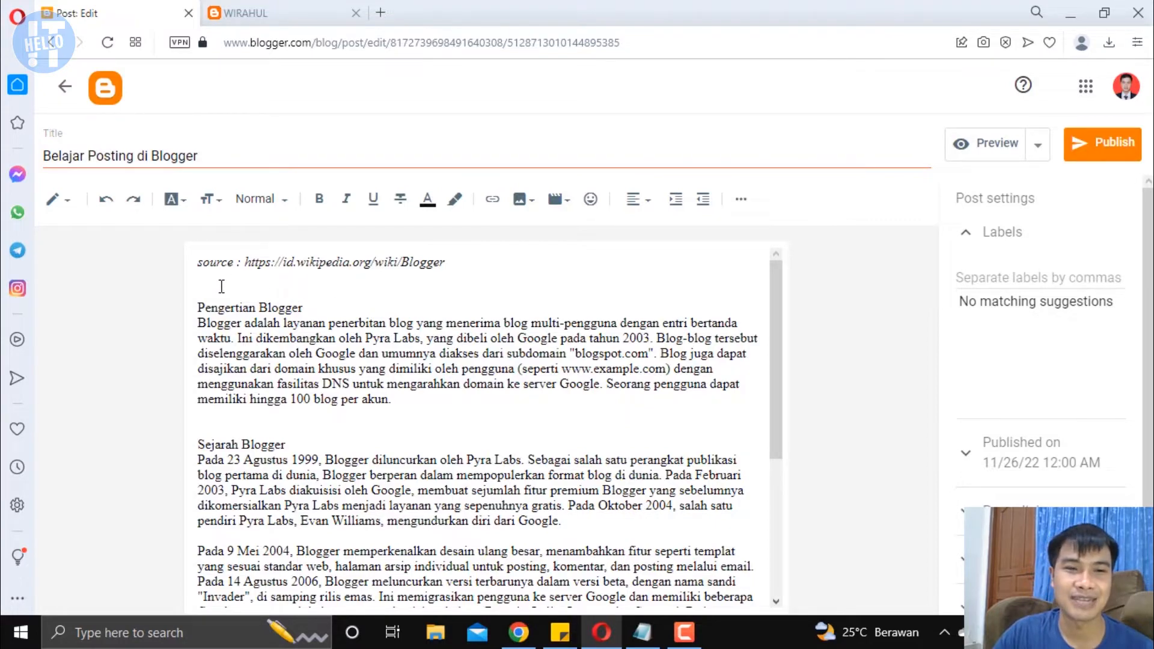
{"action": "scroll", "coordinate": [216, 313], "scroll_direction": "down", "scroll_amount": 3}
{"action": "scroll", "coordinate": [253, 342], "scroll_direction": "up", "scroll_amount": 3}
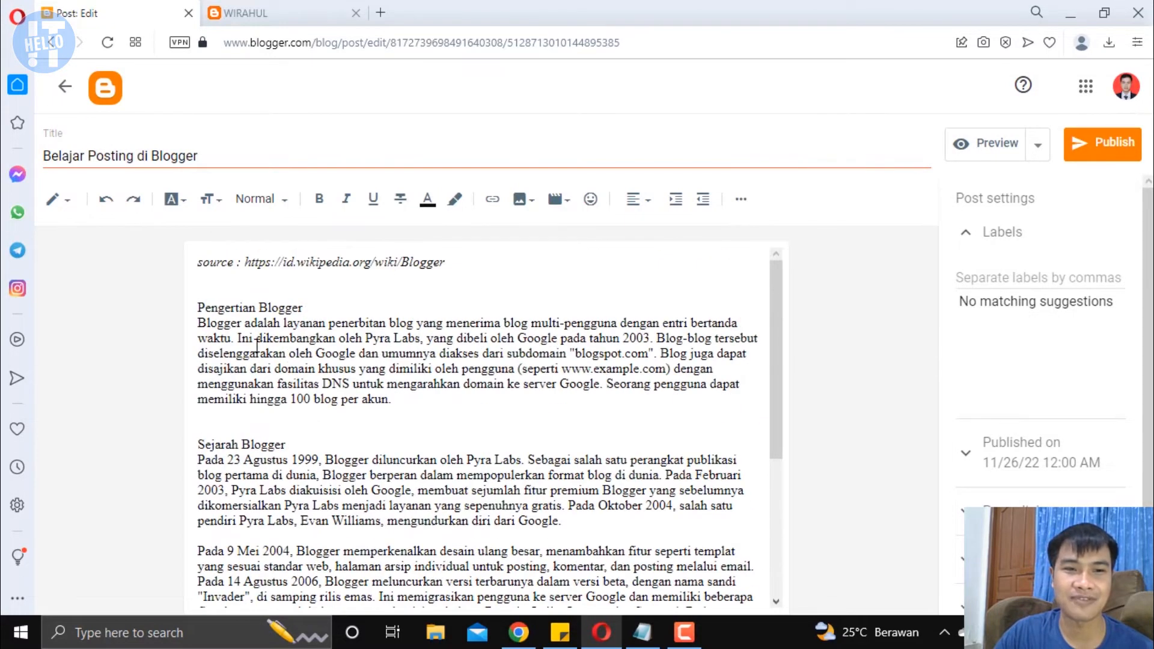
- Examine the "Pengertian Blogger" and "Sejarah Blogger" sections in the post body, highlighting each with its heading
{"action": "left_click_drag", "start_coordinate": [201, 310], "coordinate": [413, 407]}
{"action": "left_click_drag", "start_coordinate": [205, 308], "coordinate": [408, 408]}
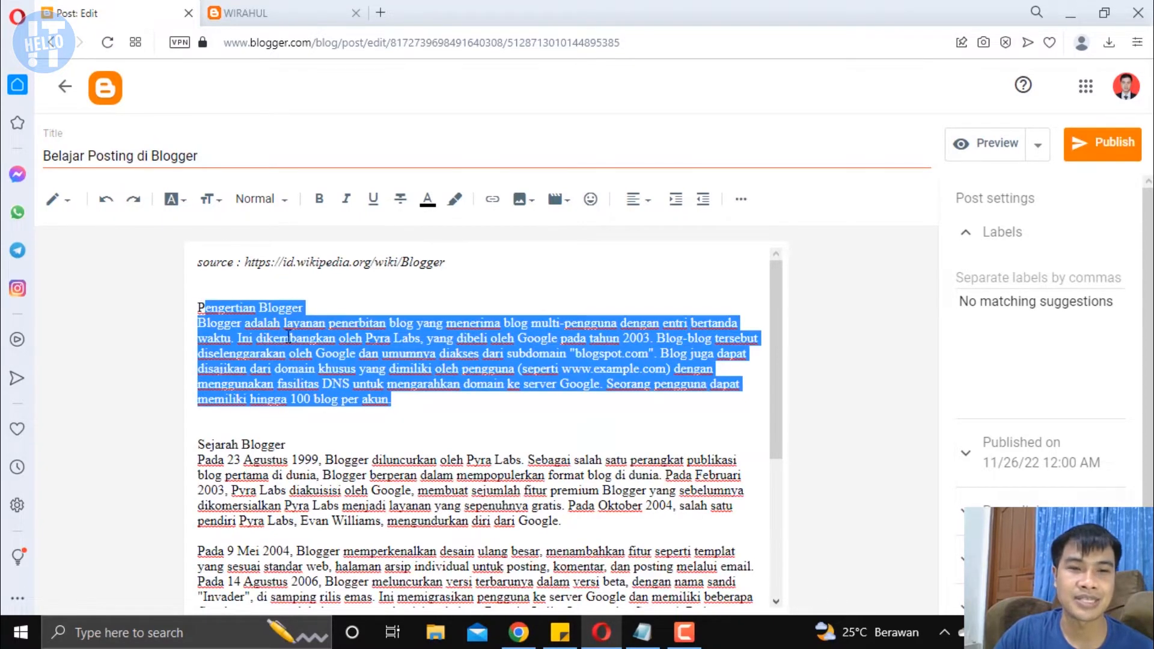
{"action": "left_click", "coordinate": [318, 317]}
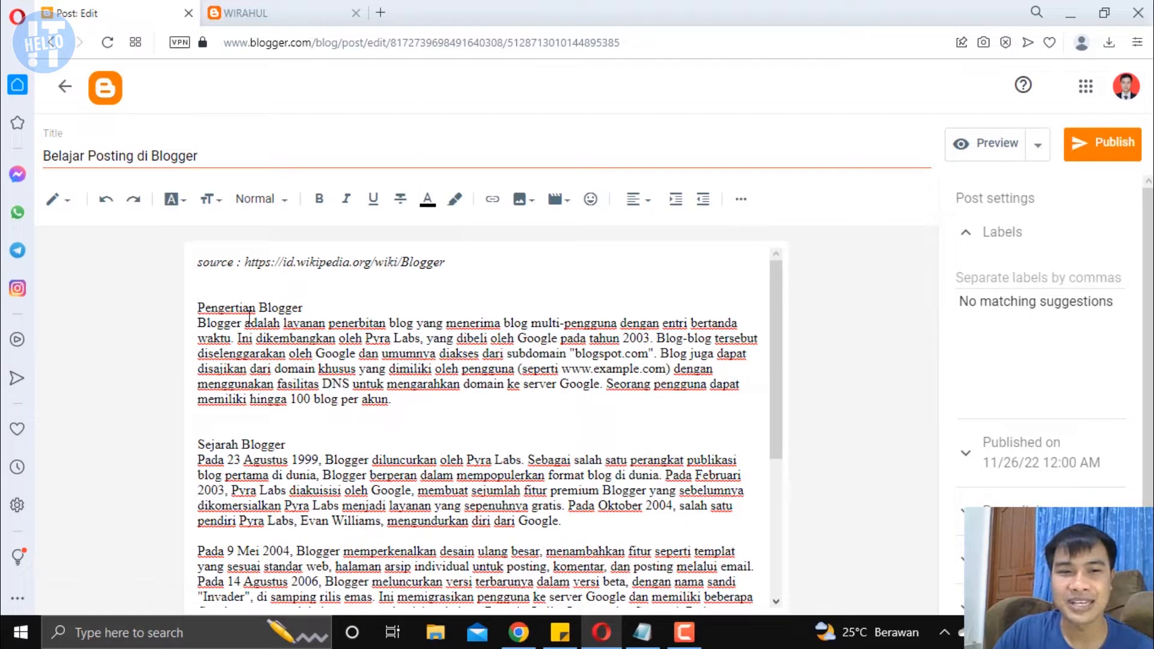
{"action": "left_click_drag", "start_coordinate": [199, 308], "coordinate": [408, 405]}
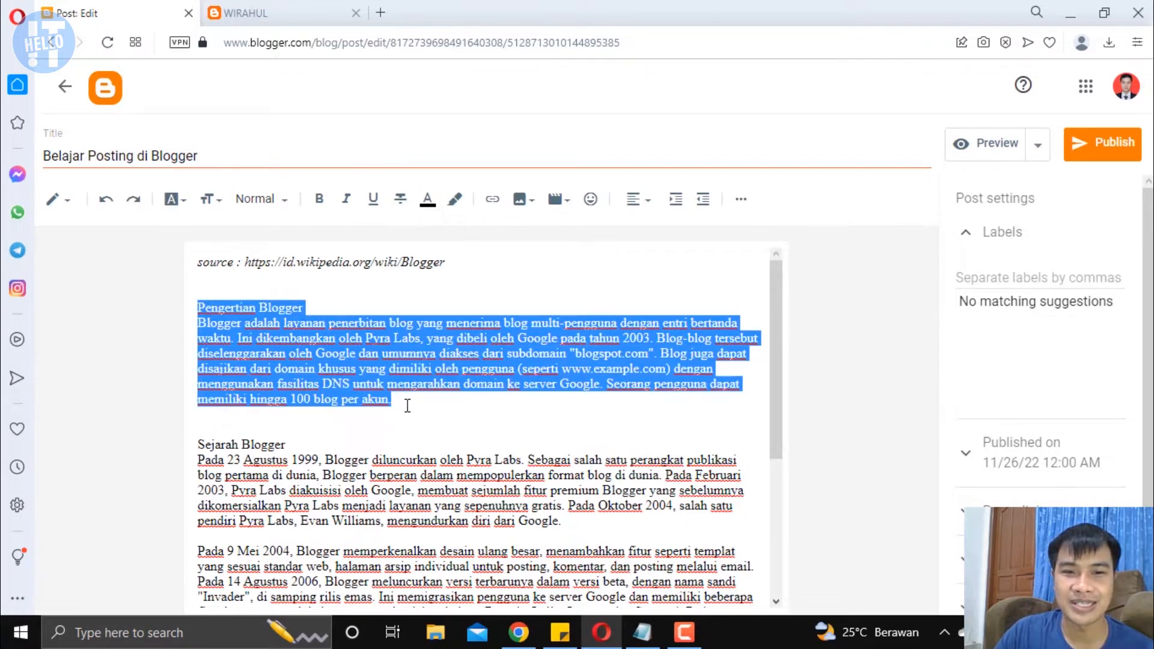
{"action": "left_click", "coordinate": [409, 406]}
{"action": "scroll", "coordinate": [218, 298], "scroll_direction": "down", "scroll_amount": 3}
{"action": "left_click_drag", "start_coordinate": [200, 282], "coordinate": [569, 353]}
{"action": "scroll", "coordinate": [372, 328], "scroll_direction": "up", "scroll_amount": 3}
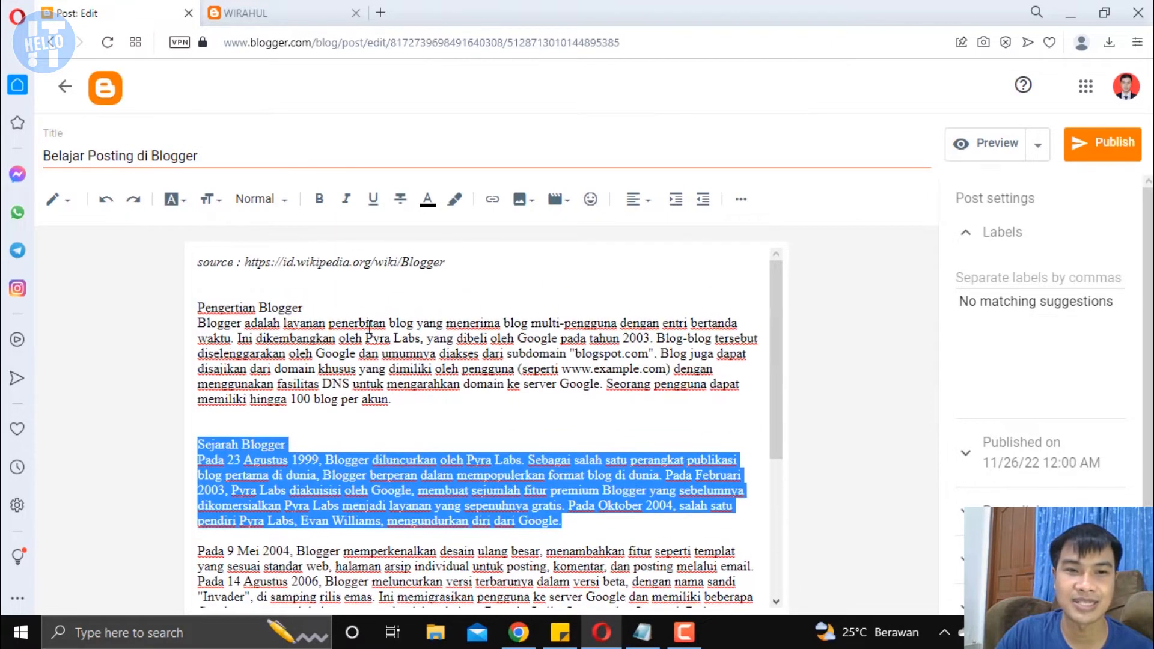
{"action": "left_click", "coordinate": [357, 414]}
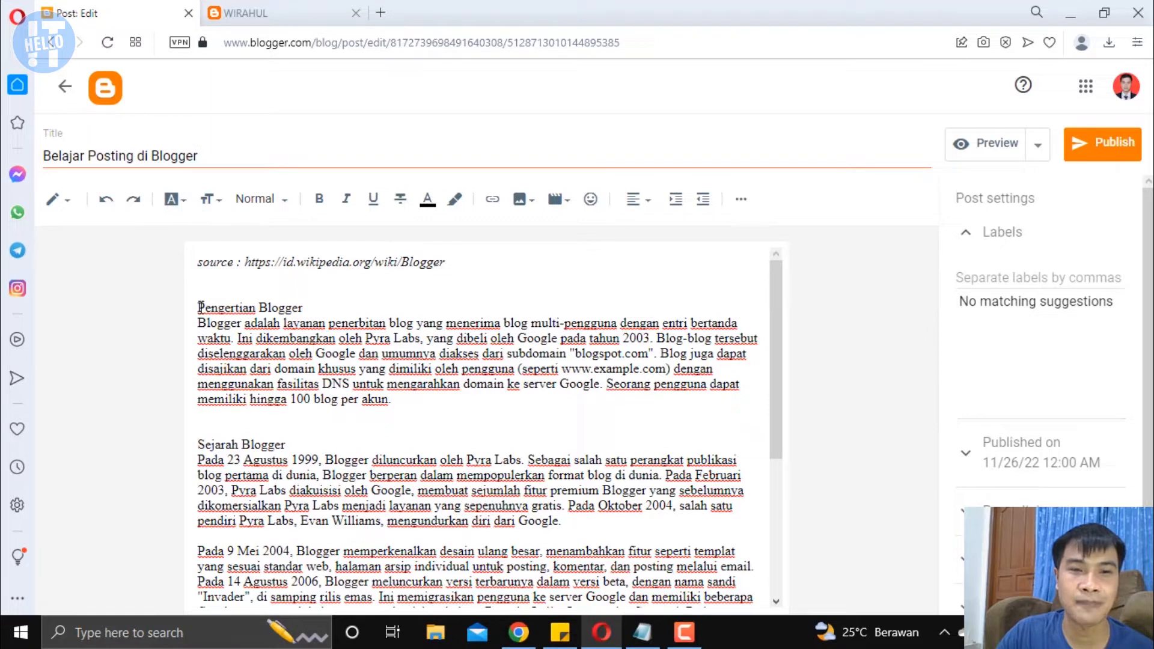
- Set the font of the paragraph under the "Pengertian Blogger" heading to Times
{"action": "left_click_drag", "start_coordinate": [200, 323], "coordinate": [398, 399]}
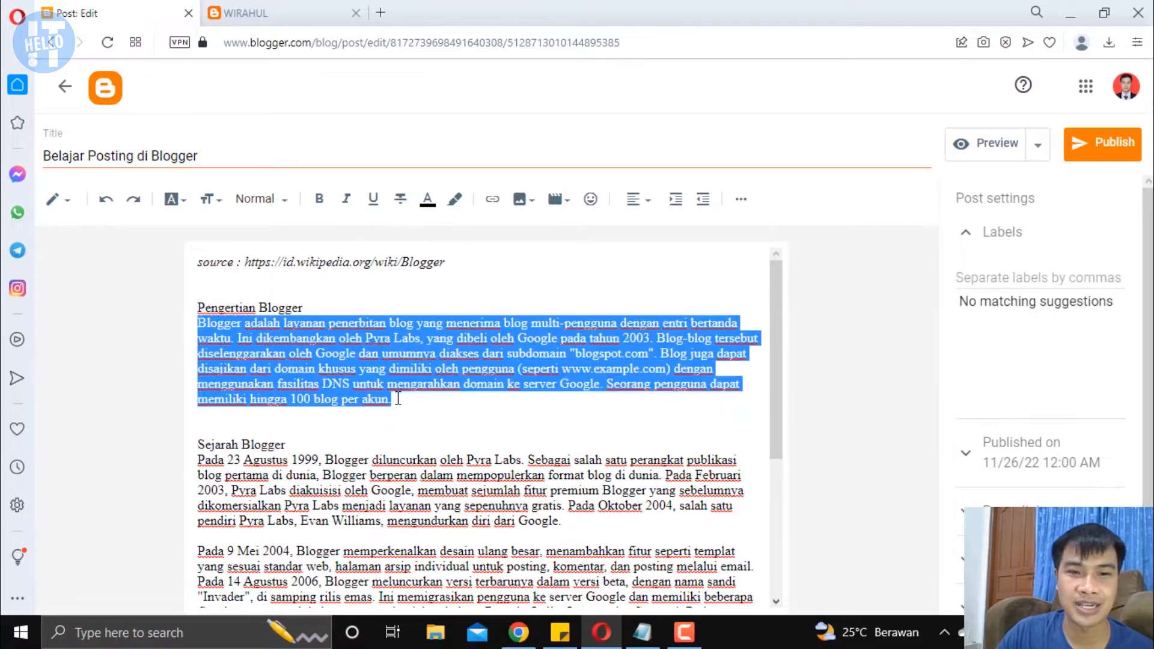
{"action": "left_click", "coordinate": [183, 205]}
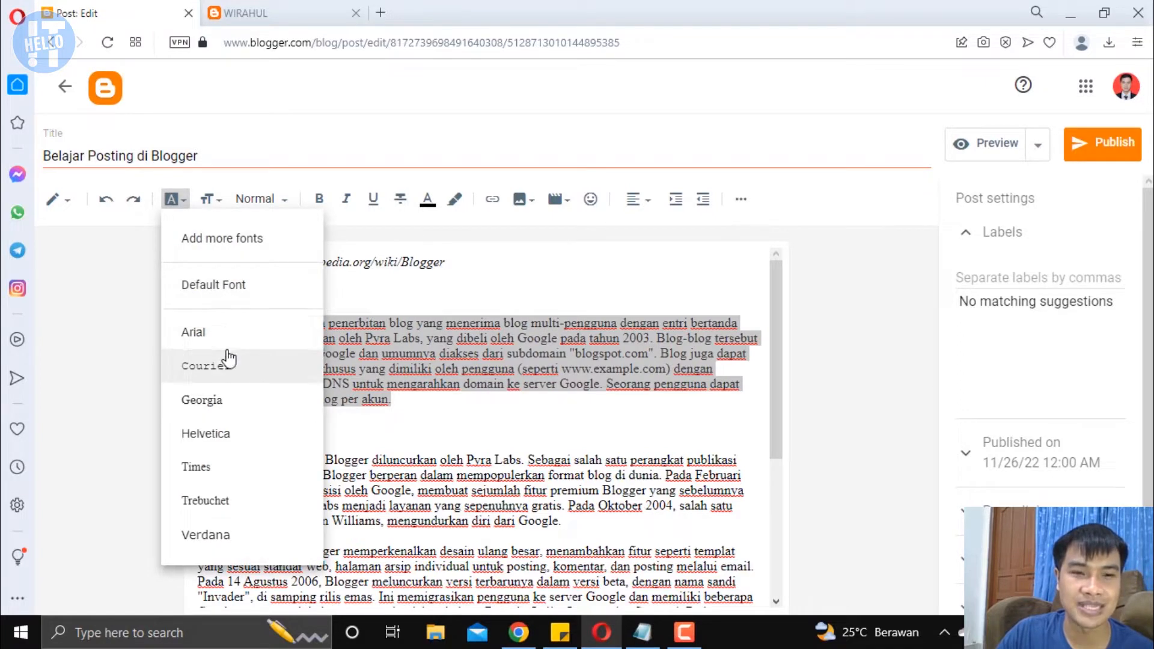
{"action": "left_click", "coordinate": [224, 477]}
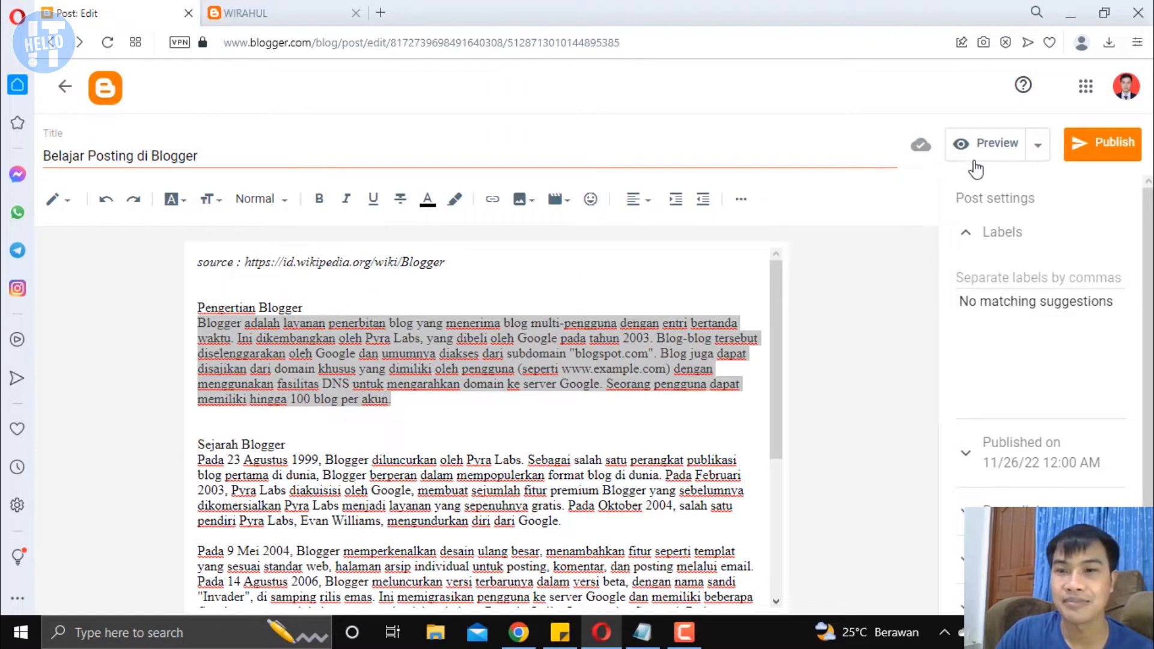
- Preview the post to check how the paragraph's font looks on the blog, and close the preview
{"action": "left_click", "coordinate": [995, 157]}
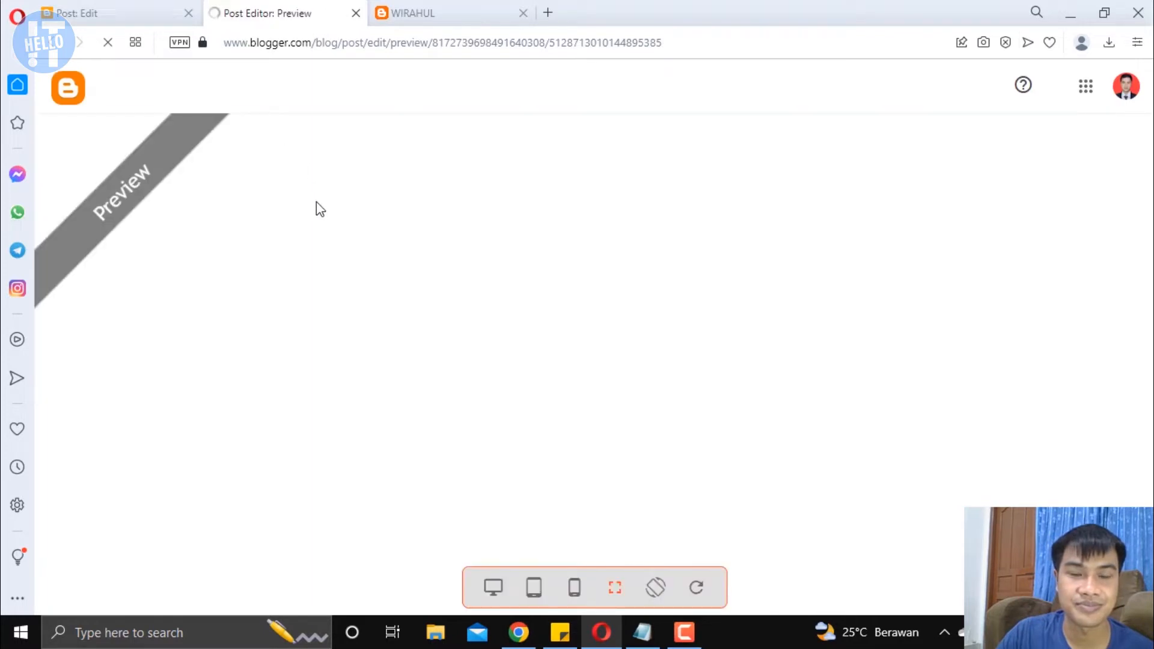
{"action": "scroll", "coordinate": [322, 233], "scroll_direction": "down", "scroll_amount": 3}
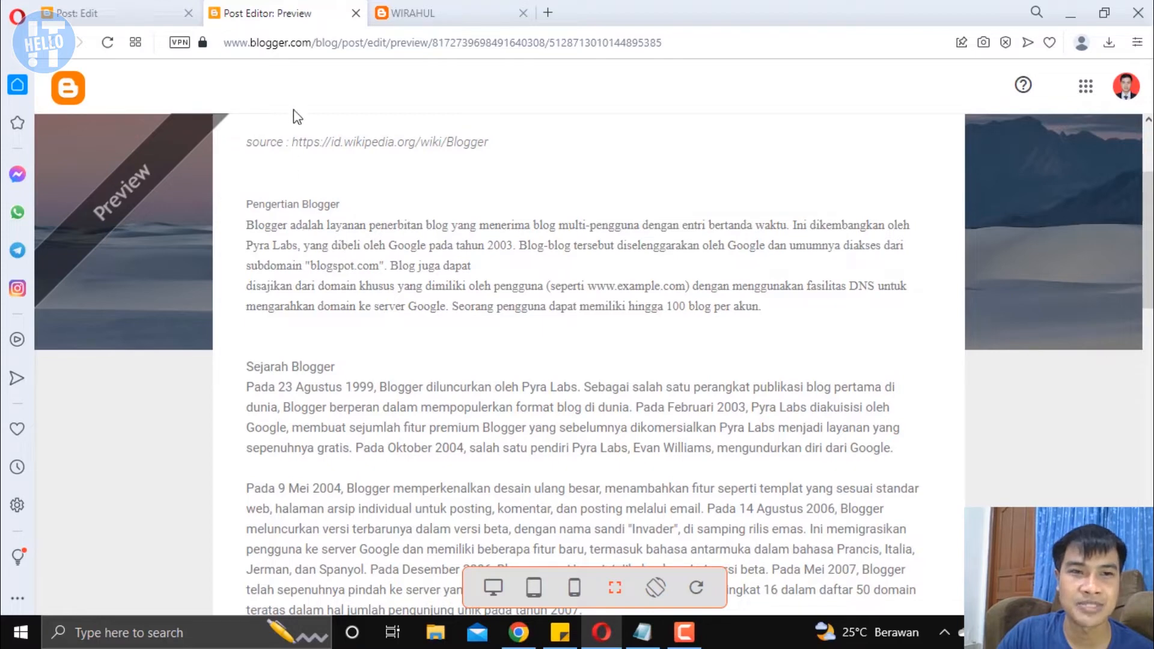
{"action": "left_click", "coordinate": [152, 9]}
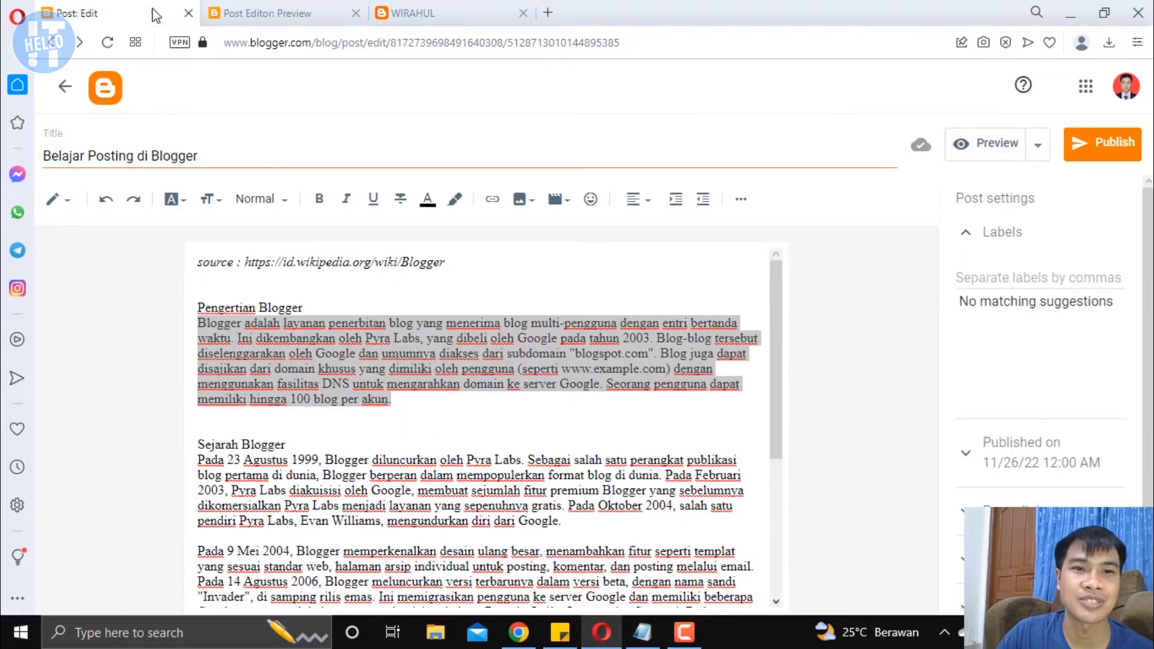
{"action": "left_click", "coordinate": [355, 14]}
{"action": "scroll", "coordinate": [401, 306], "scroll_direction": "down", "scroll_amount": 3}
{"action": "scroll", "coordinate": [401, 305], "scroll_direction": "up", "scroll_amount": 3}
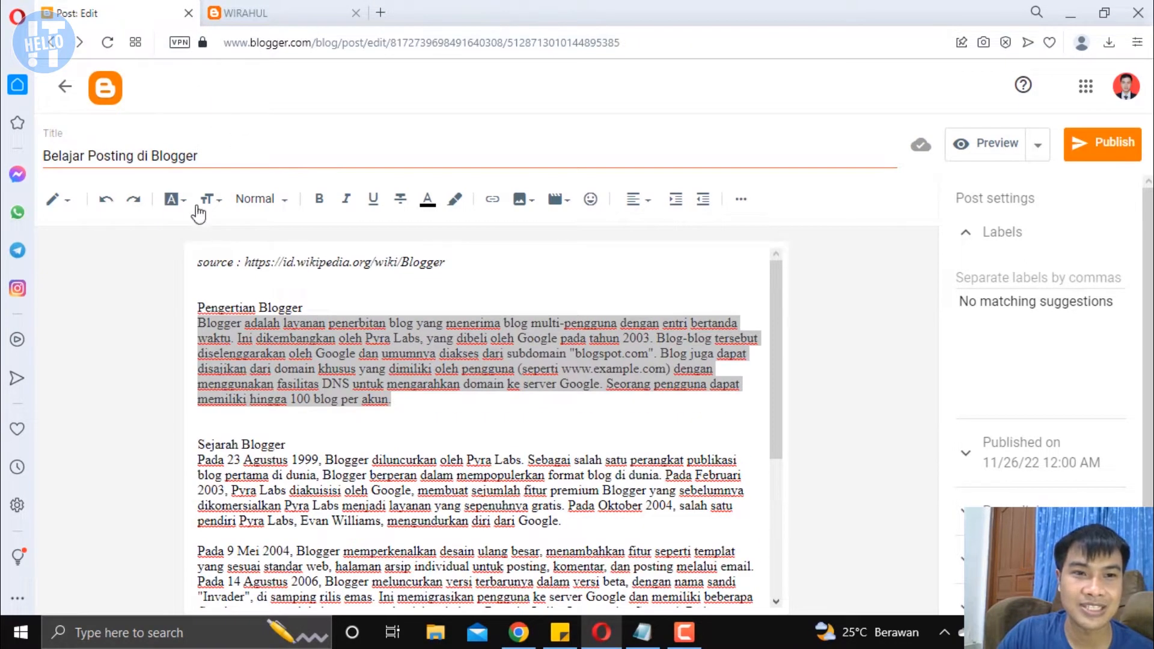
- Reset the paragraph under the "Pengertian Blogger" heading to Default Font
{"action": "left_click", "coordinate": [172, 199]}
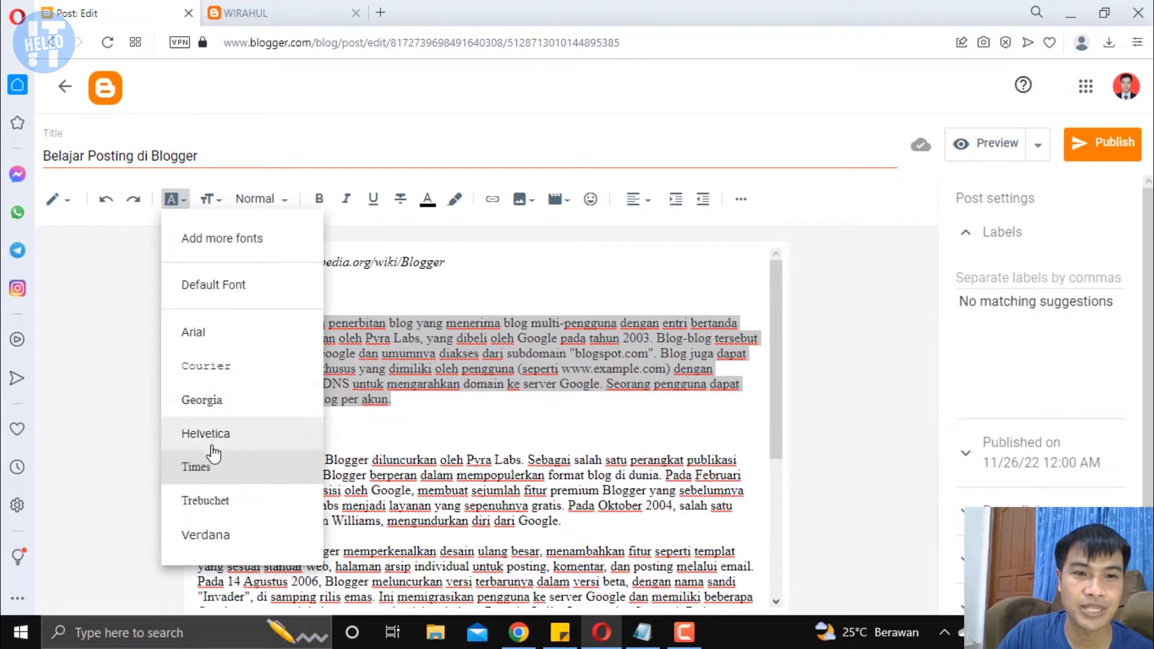
{"action": "left_click", "coordinate": [235, 292]}
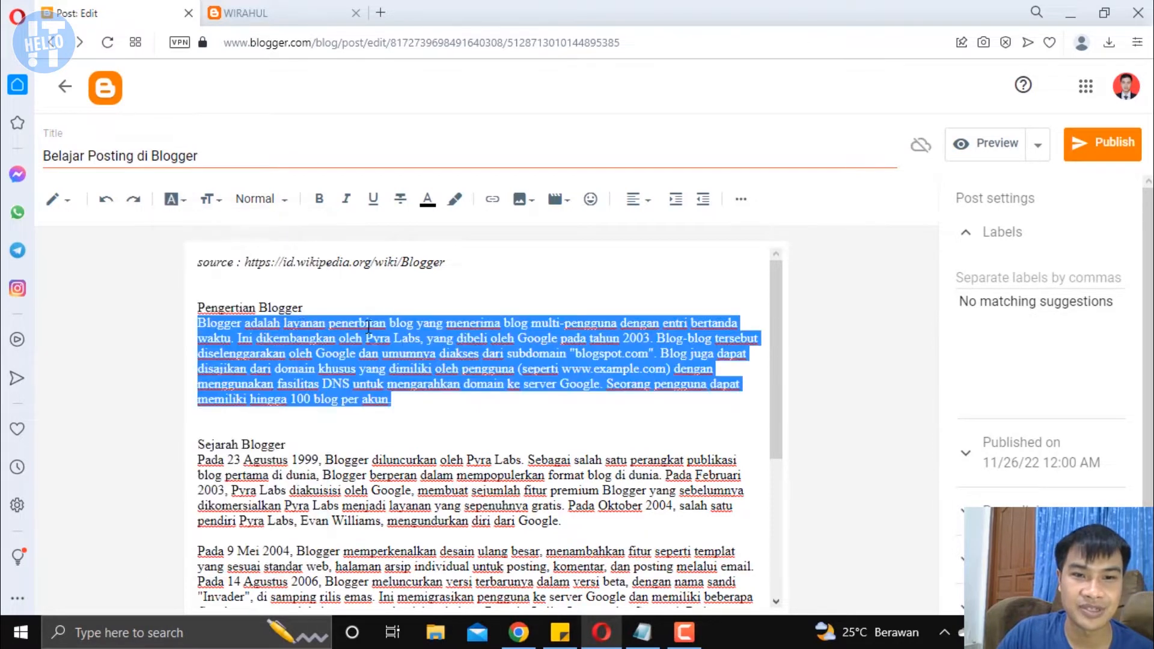
{"action": "left_click", "coordinate": [411, 404]}
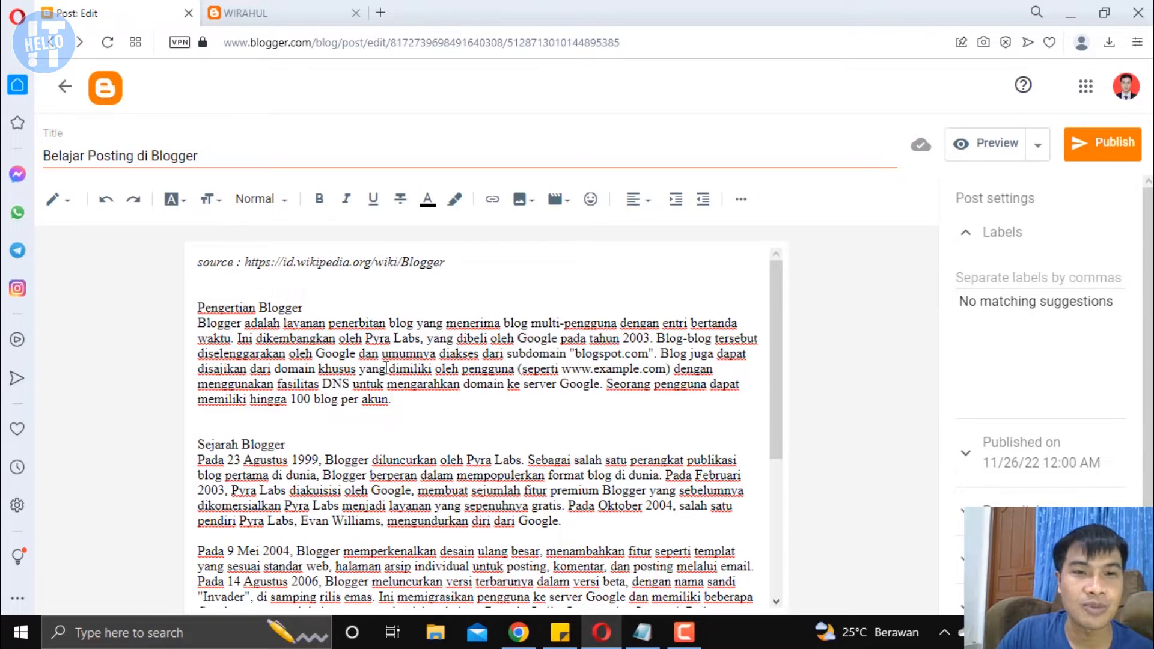
- Try the Smallest and Small font sizes on the paragraph under the "Pengertian Blogger" heading, and return it to Normal
{"action": "left_click_drag", "start_coordinate": [391, 400], "coordinate": [206, 325]}
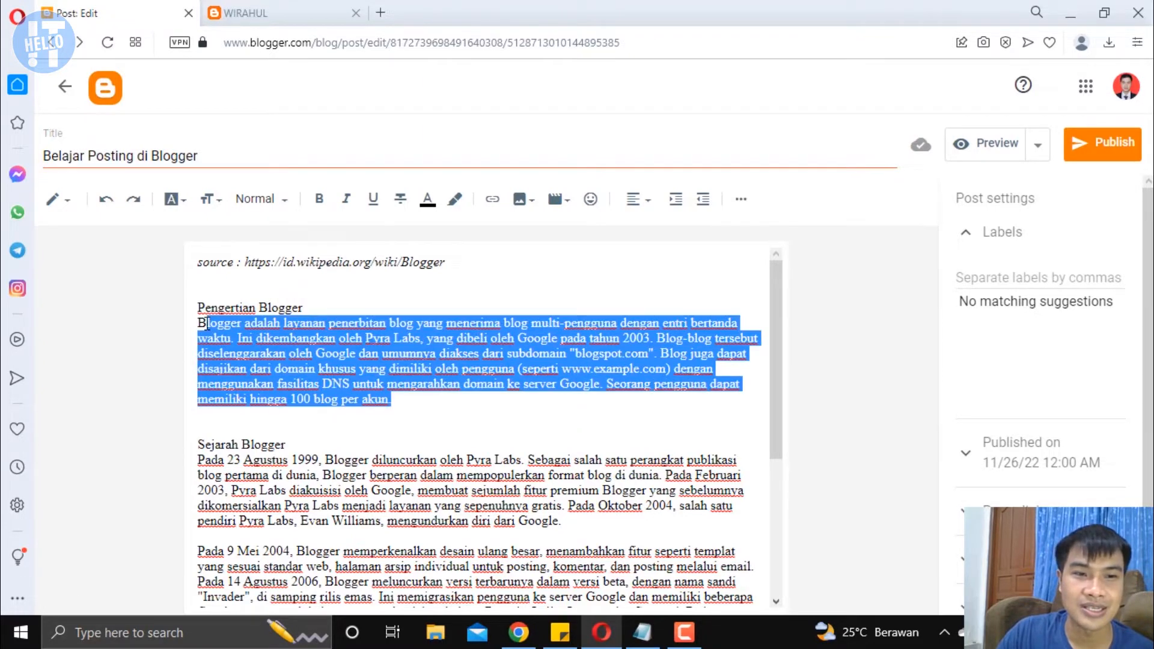
{"action": "left_click", "coordinate": [398, 399]}
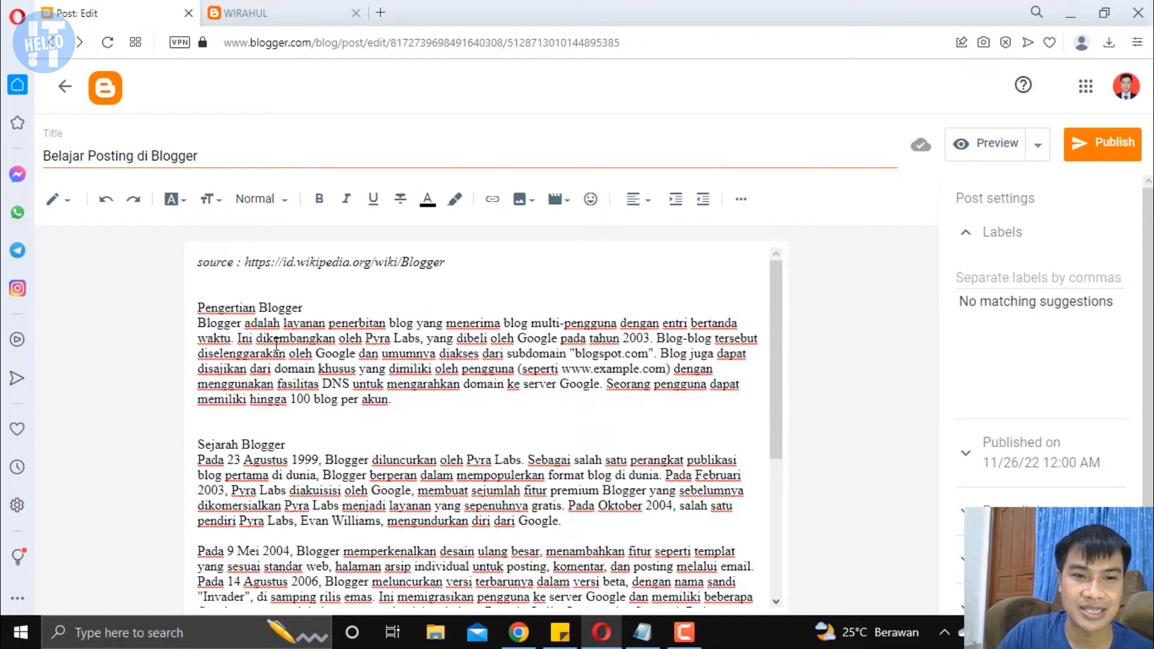
{"action": "left_click_drag", "start_coordinate": [406, 408], "coordinate": [200, 325]}
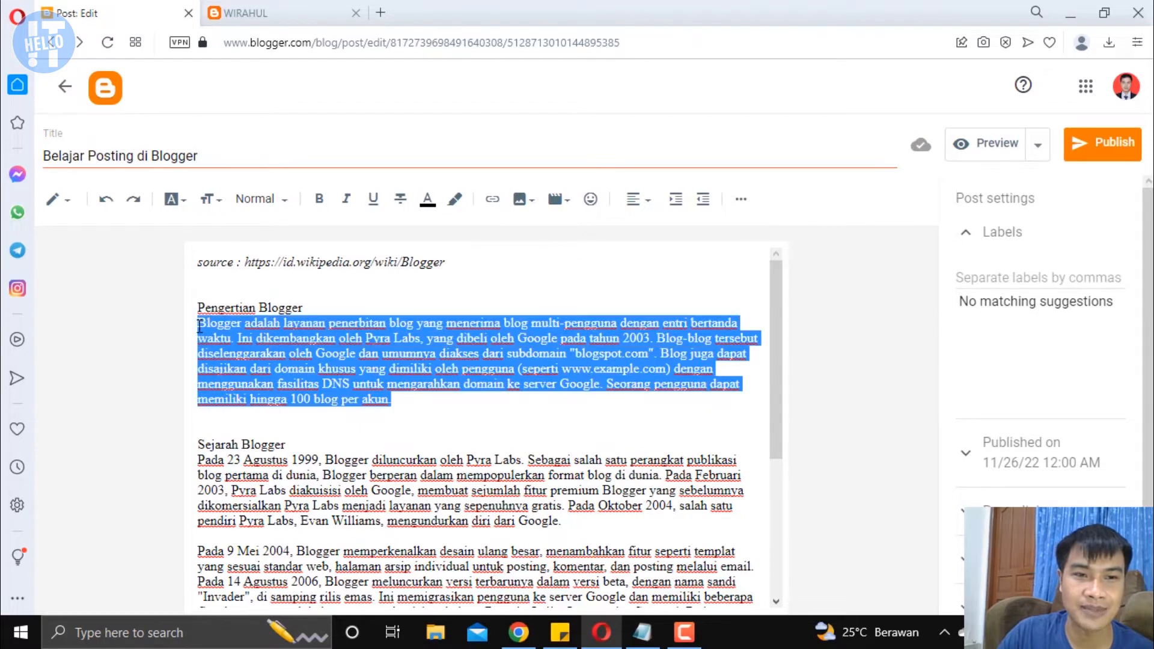
{"action": "left_click", "coordinate": [225, 210]}
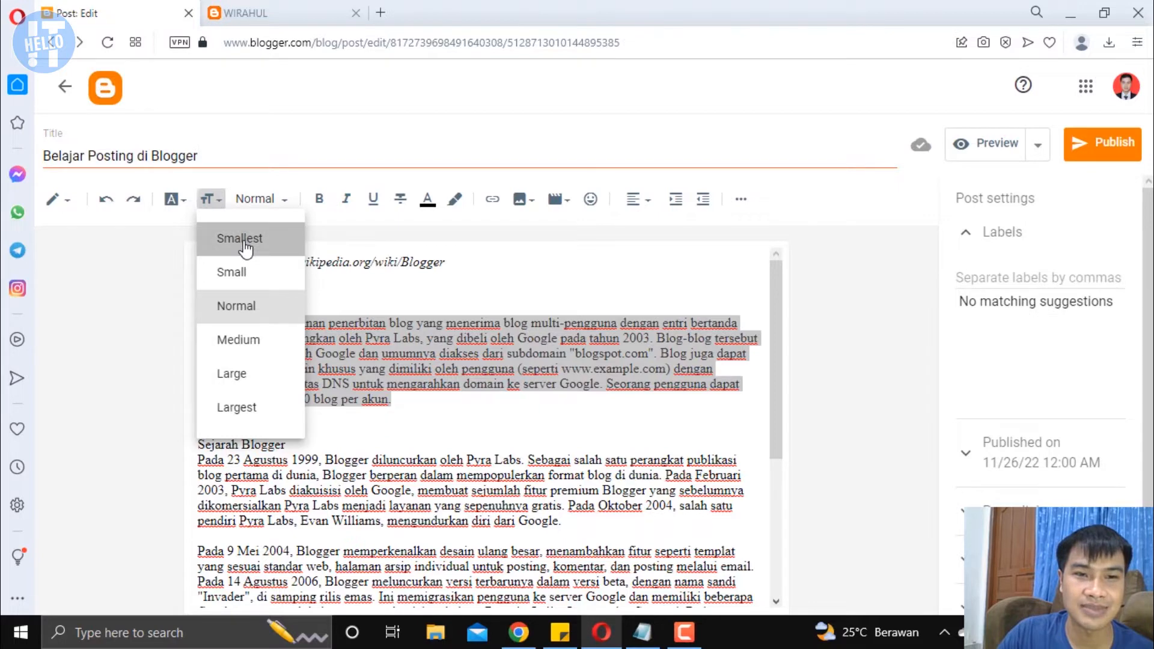
{"action": "left_click", "coordinate": [243, 241]}
{"action": "left_click", "coordinate": [207, 199]}
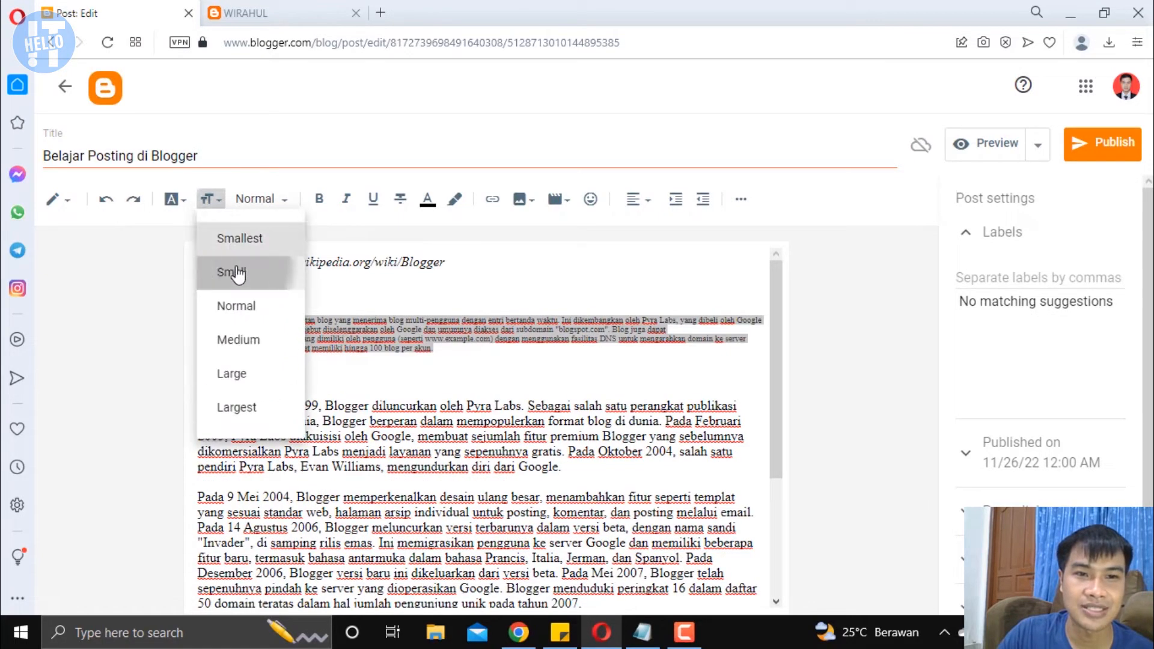
{"action": "left_click", "coordinate": [232, 272]}
{"action": "left_click", "coordinate": [220, 201]}
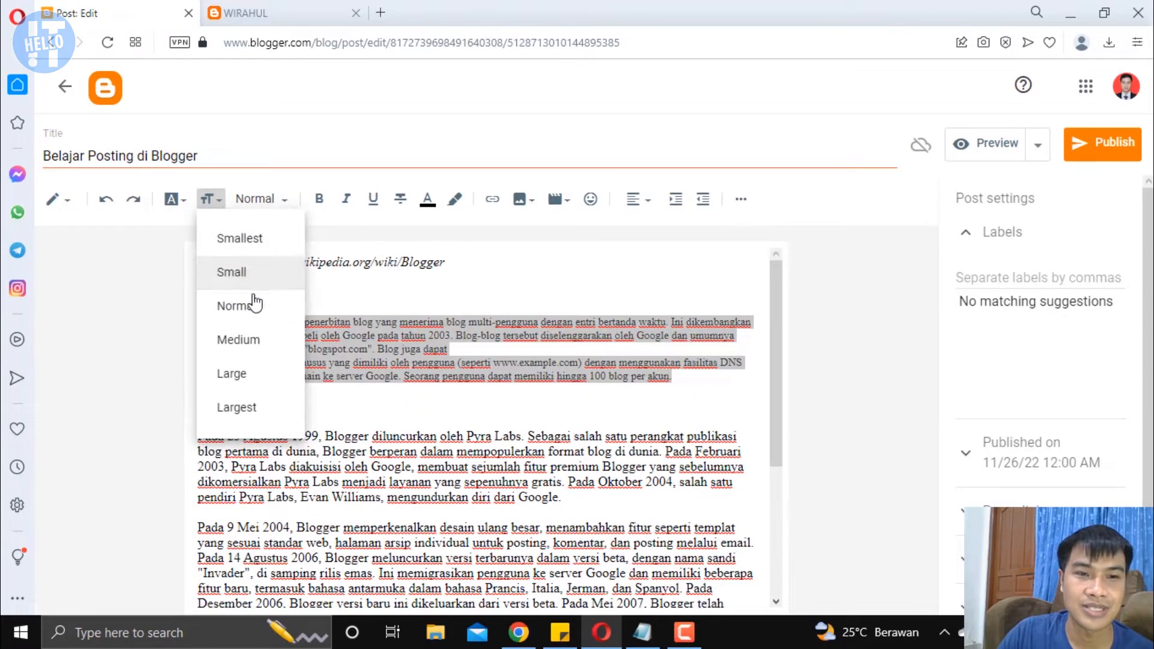
{"action": "left_click", "coordinate": [253, 307]}
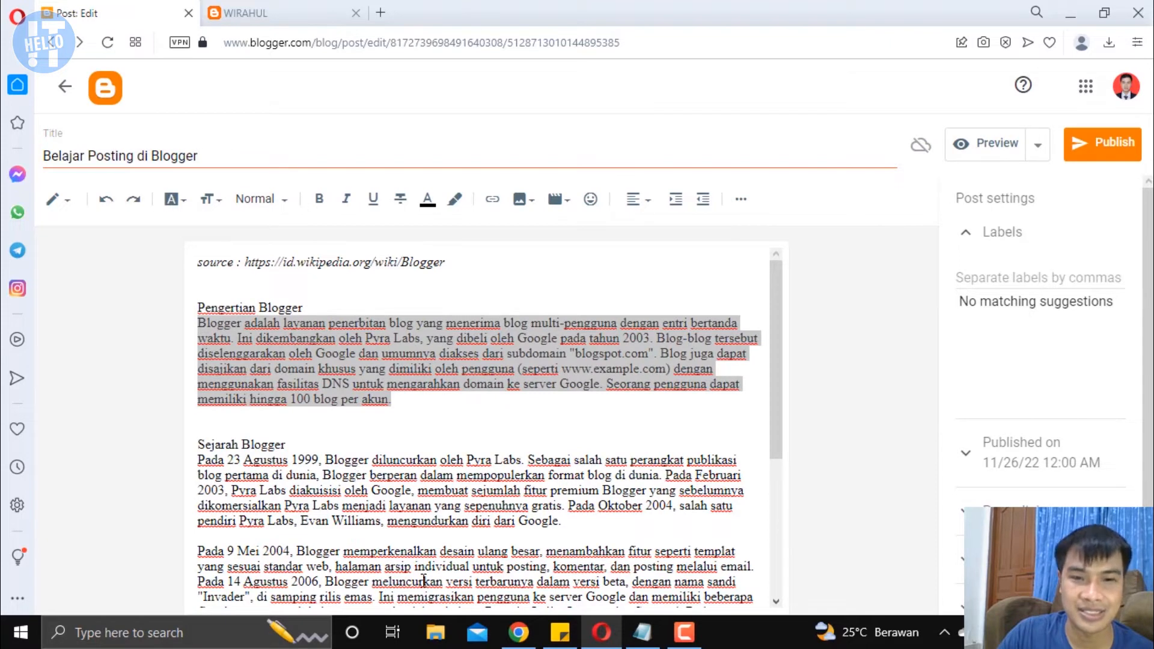
{"action": "scroll", "coordinate": [395, 452], "scroll_direction": "down", "scroll_amount": 2}
{"action": "scroll", "coordinate": [403, 382], "scroll_direction": "up", "scroll_amount": 3}
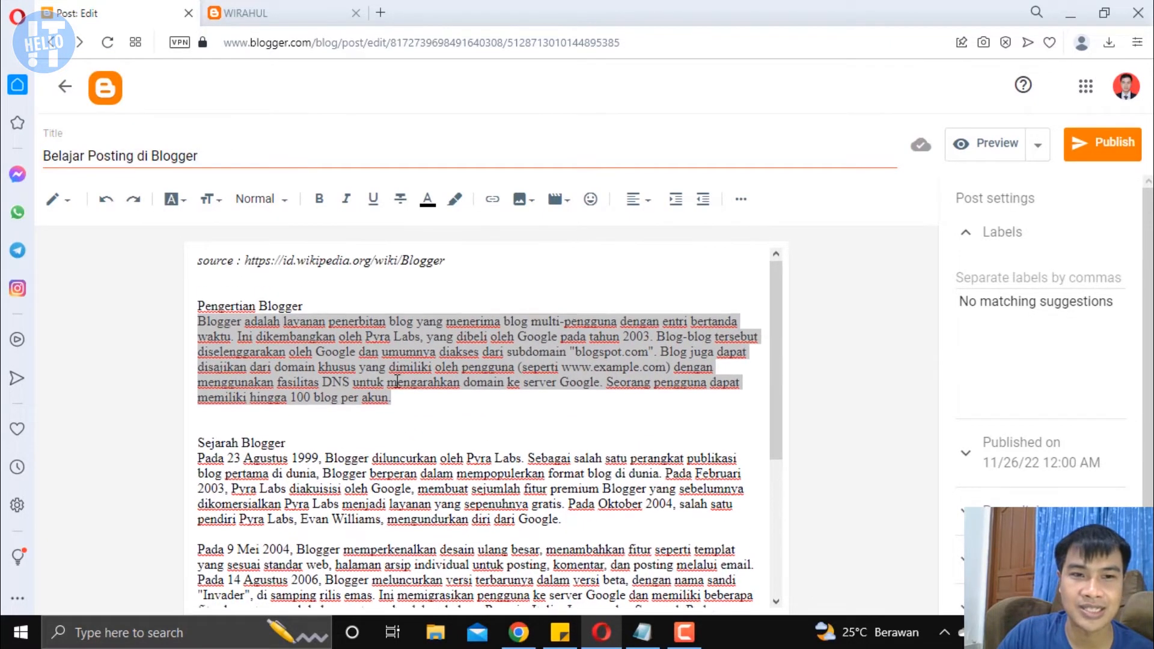
- Try the Largest font size on the paragraph under the "Pengertian Blogger" heading, and set it to Large instead
{"action": "left_click", "coordinate": [211, 199]}
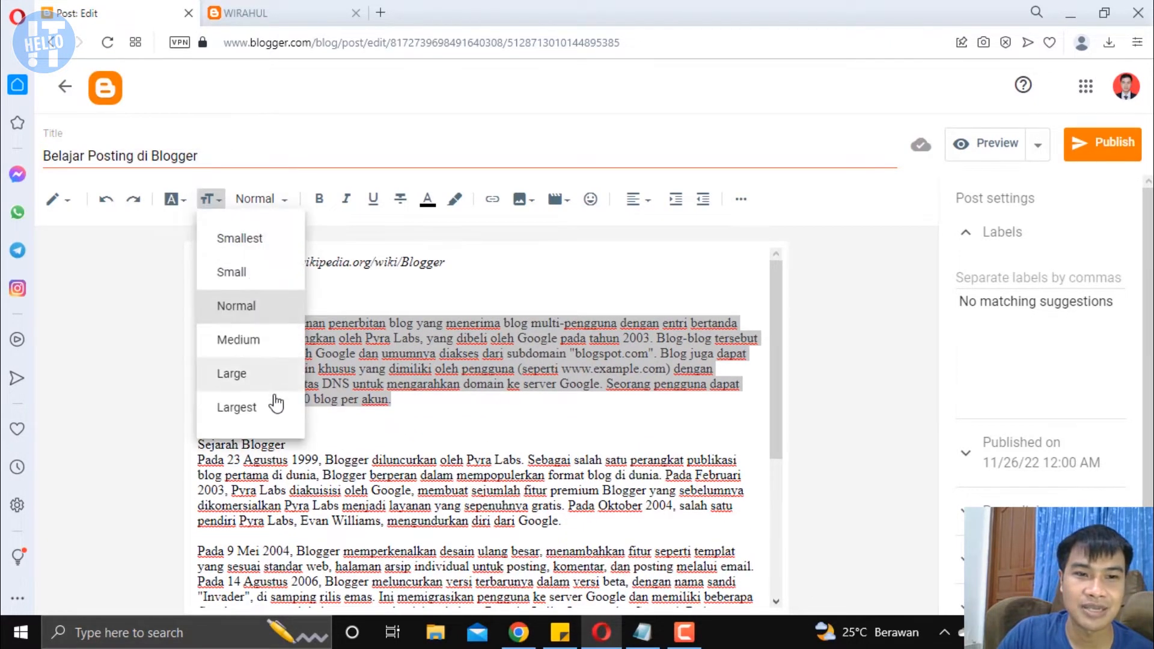
{"action": "left_click", "coordinate": [263, 411]}
{"action": "scroll", "coordinate": [468, 424], "scroll_direction": "down", "scroll_amount": 3}
{"action": "scroll", "coordinate": [458, 408], "scroll_direction": "up", "scroll_amount": 2}
{"action": "left_click", "coordinate": [208, 204]}
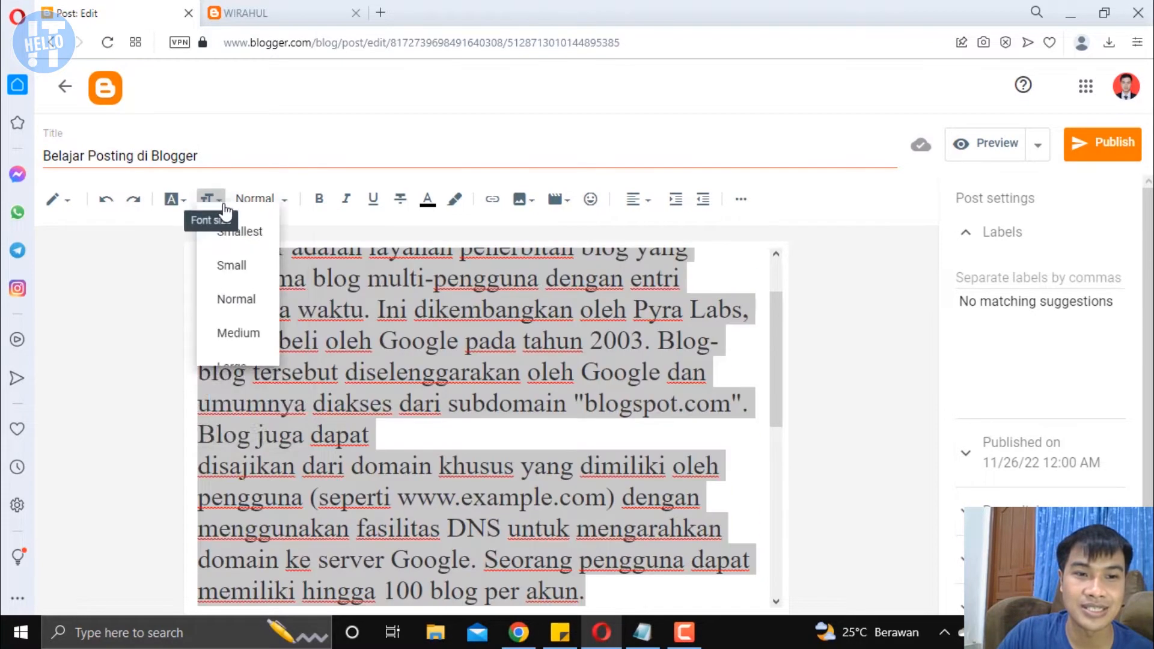
{"action": "left_click", "coordinate": [249, 373]}
- Preview the post to compare the enlarged paragraph with the rest of the text, and close the preview
{"action": "left_click", "coordinate": [986, 144]}
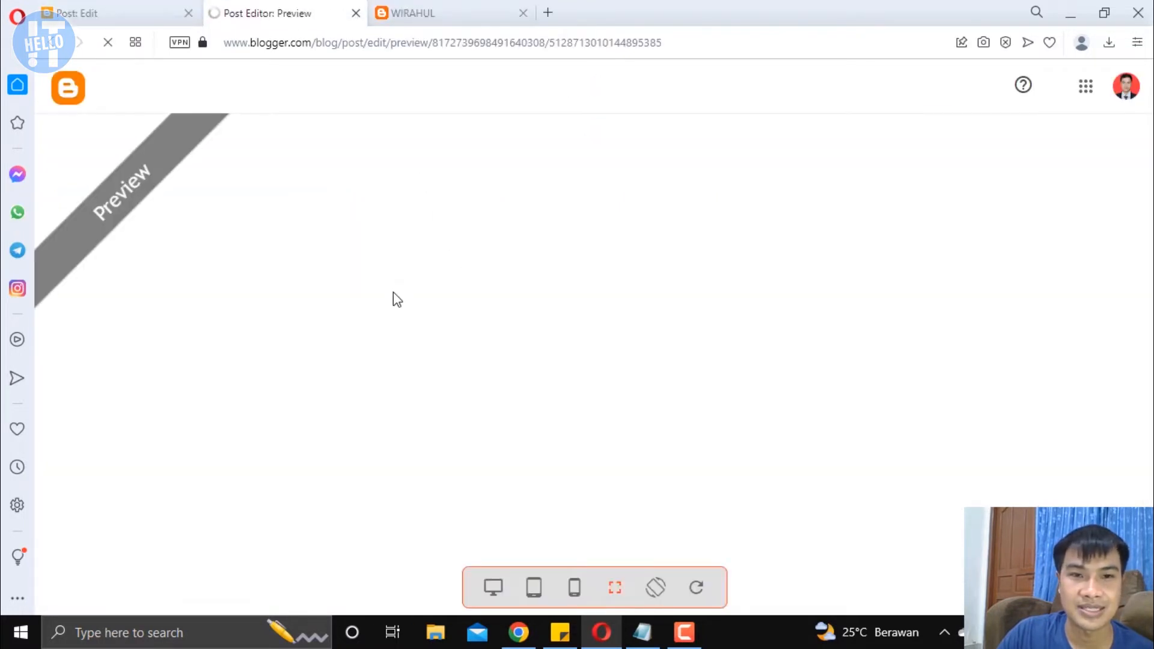
{"action": "scroll", "coordinate": [388, 291], "scroll_direction": "down", "scroll_amount": 1}
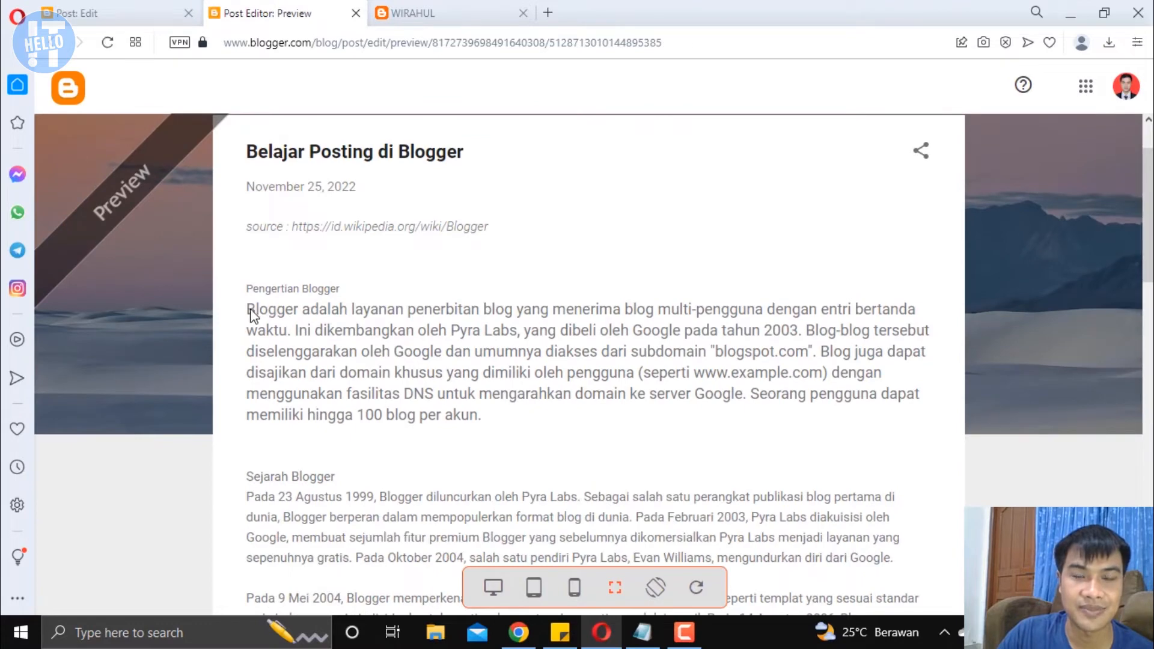
{"action": "scroll", "coordinate": [481, 360], "scroll_direction": "down", "scroll_amount": 2}
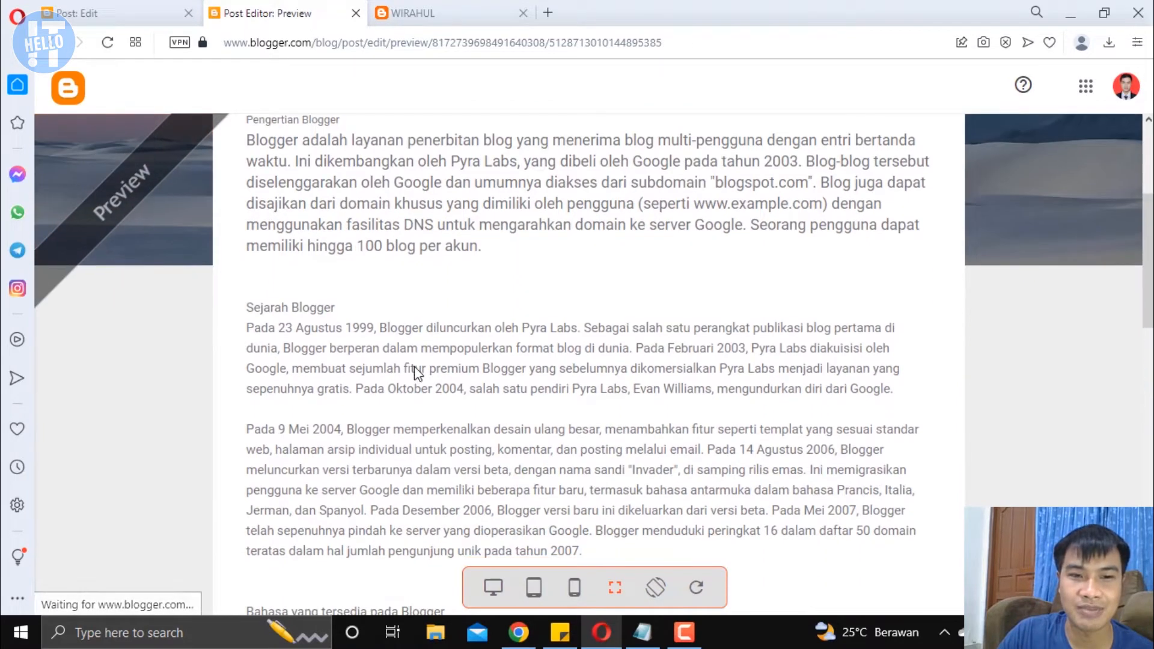
{"action": "scroll", "coordinate": [442, 351], "scroll_direction": "up", "scroll_amount": 1}
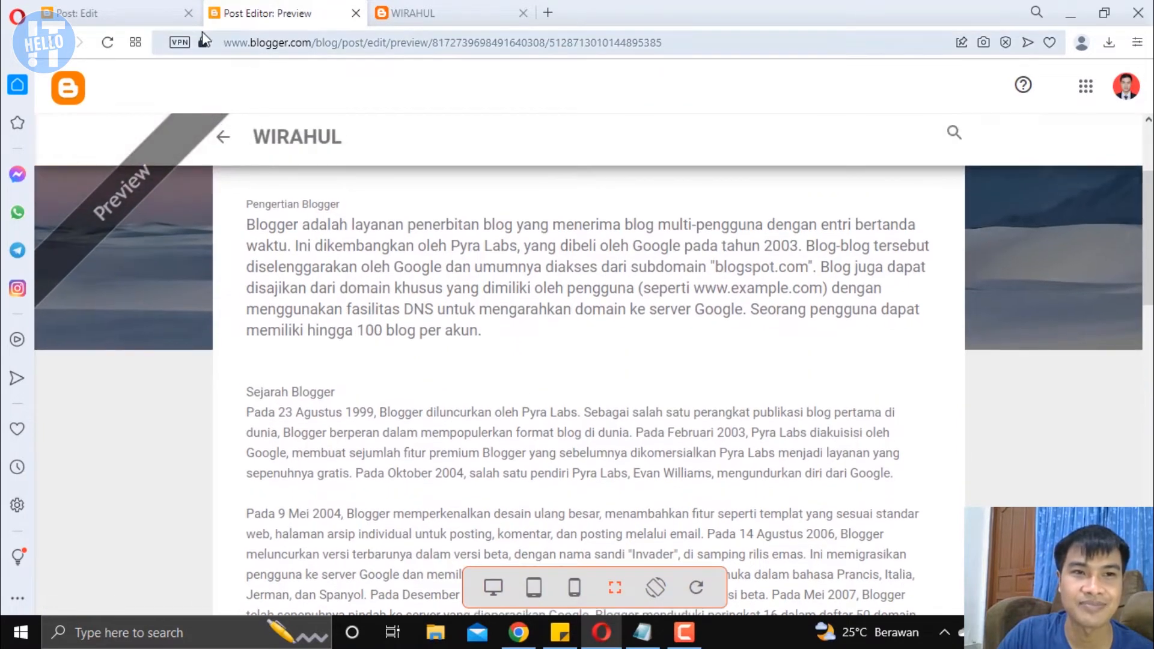
{"action": "left_click", "coordinate": [148, 8]}
{"action": "left_click", "coordinate": [355, 13]}
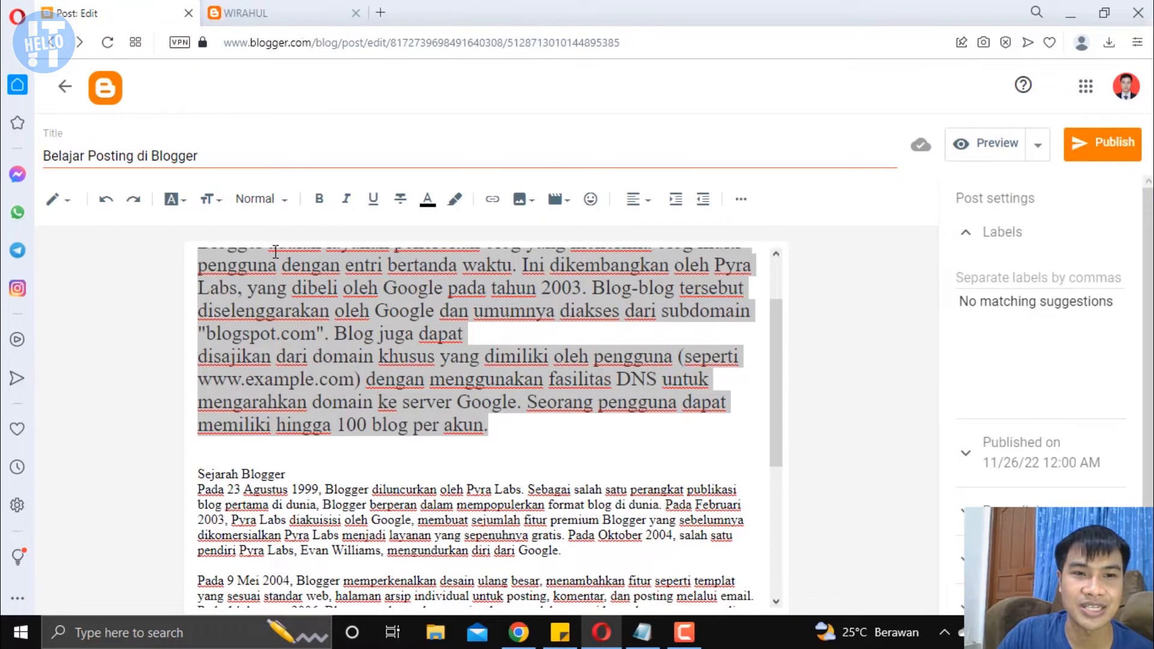
- Reset the font size of the paragraph under the "Pengertian Blogger" heading to Normal
{"action": "scroll", "coordinate": [277, 244], "scroll_direction": "up", "scroll_amount": 1}
{"action": "left_click", "coordinate": [220, 203]}
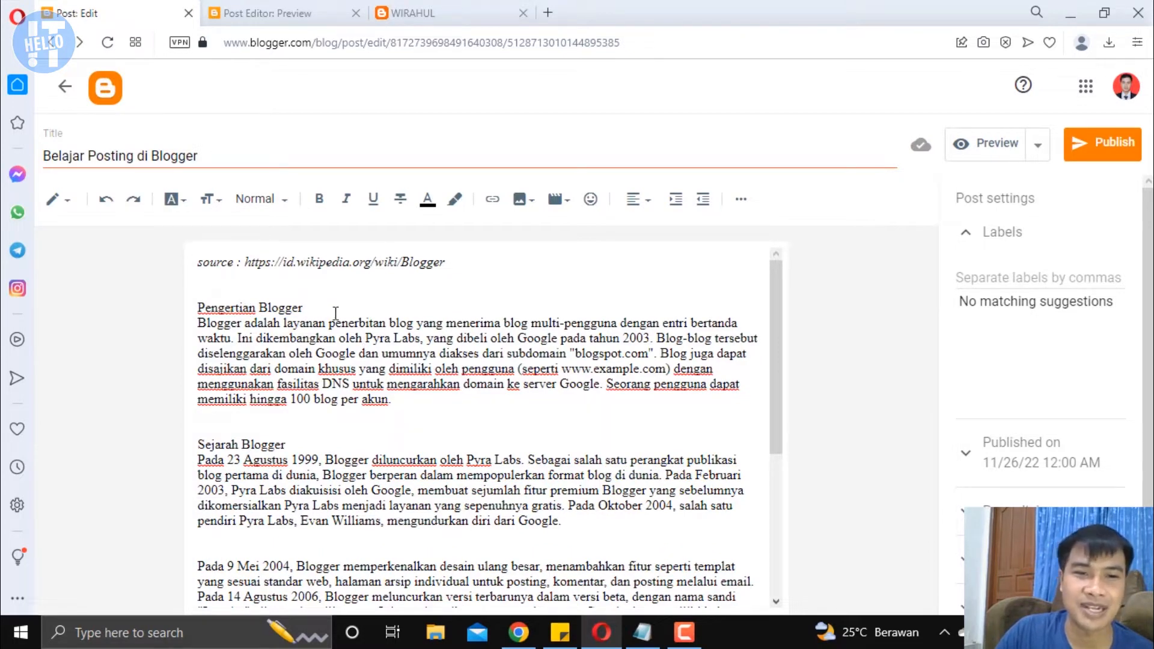
- Examine the section titles "Pengertian Blogger", "Sejarah Blogger" and "Bahasa yang tersedia pada Blogger", highlighting each one in the post body
{"action": "left_click_drag", "start_coordinate": [318, 309], "coordinate": [197, 308]}
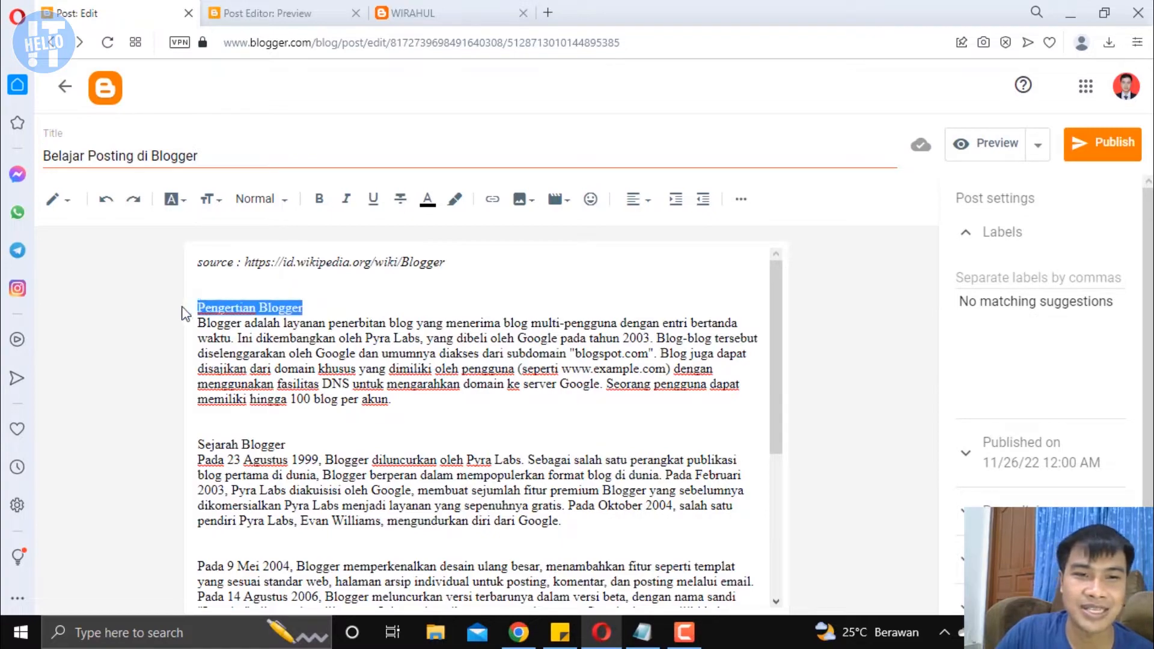
{"action": "left_click_drag", "start_coordinate": [302, 443], "coordinate": [174, 443]}
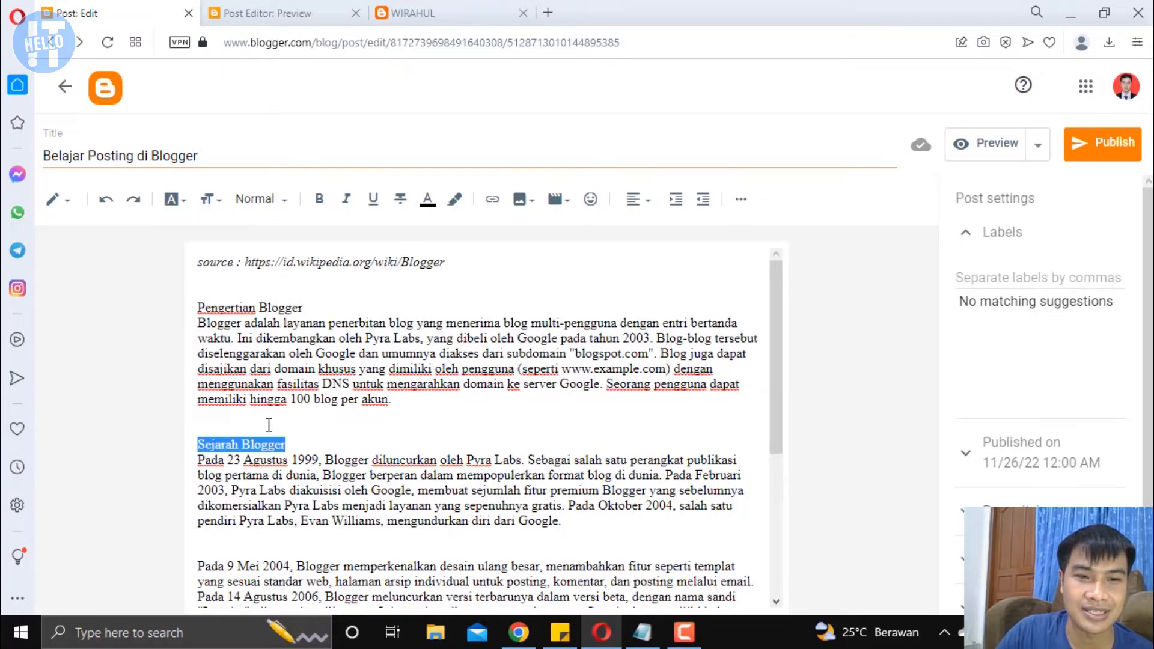
{"action": "scroll", "coordinate": [269, 425], "scroll_direction": "down", "scroll_amount": 4}
{"action": "left_click_drag", "start_coordinate": [390, 465], "coordinate": [193, 457]}
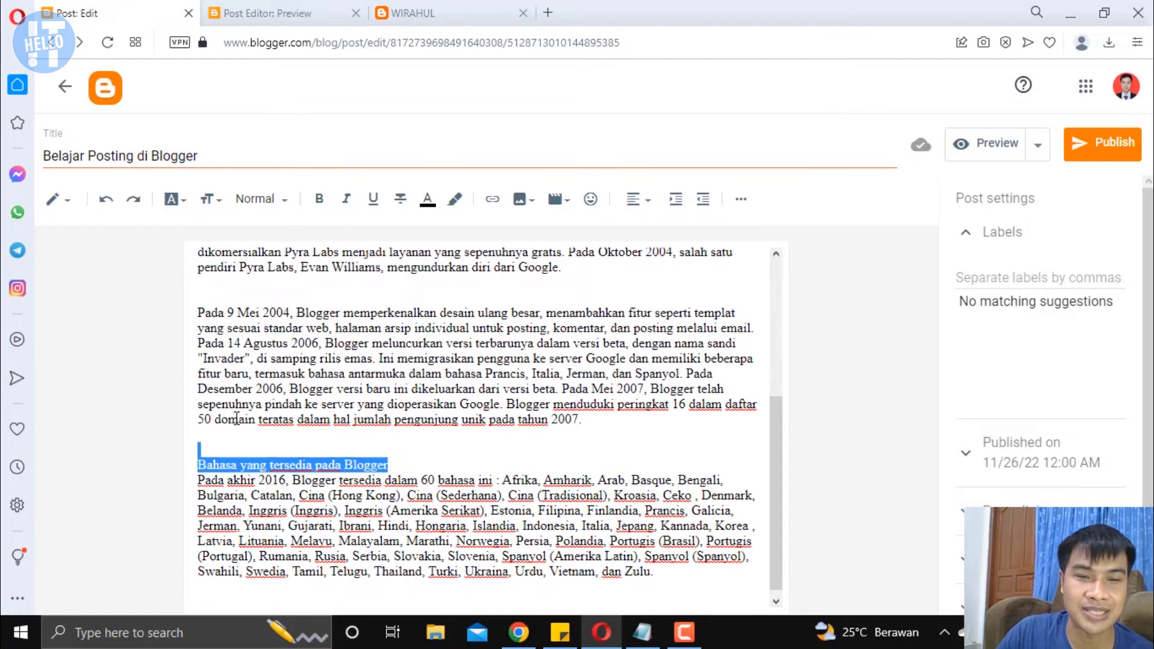
{"action": "scroll", "coordinate": [235, 419], "scroll_direction": "up", "scroll_amount": 4}
- Apply the Heading style to the "Pengertian Blogger" section title
{"action": "left_click_drag", "start_coordinate": [310, 310], "coordinate": [191, 314]}
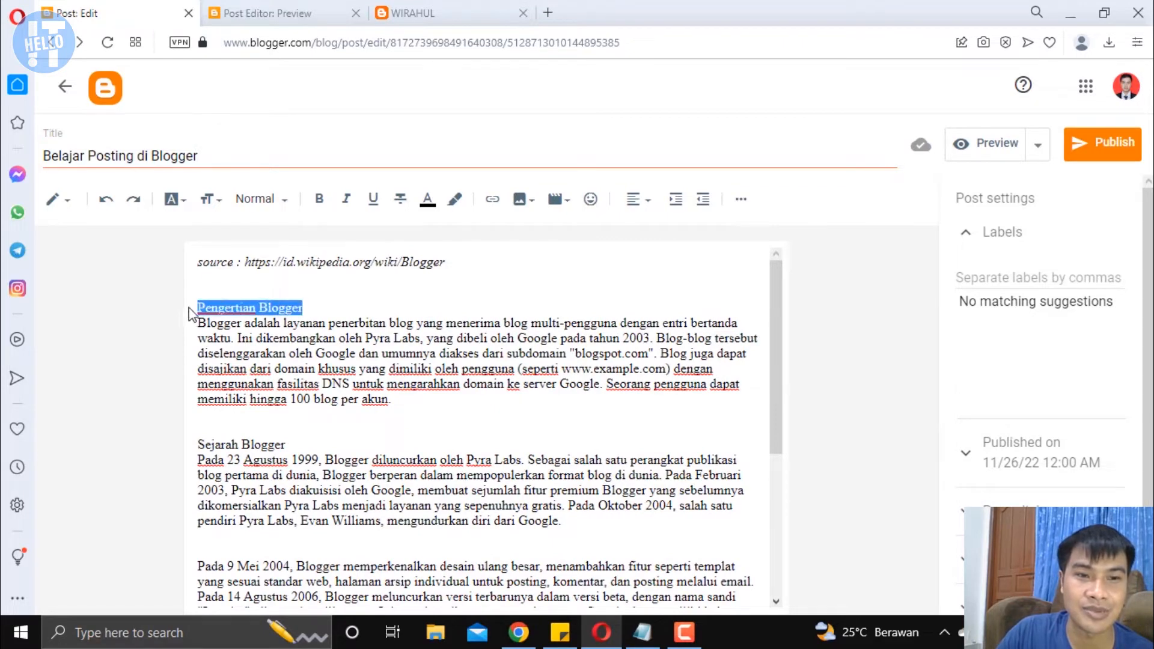
{"action": "left_click", "coordinate": [282, 200]}
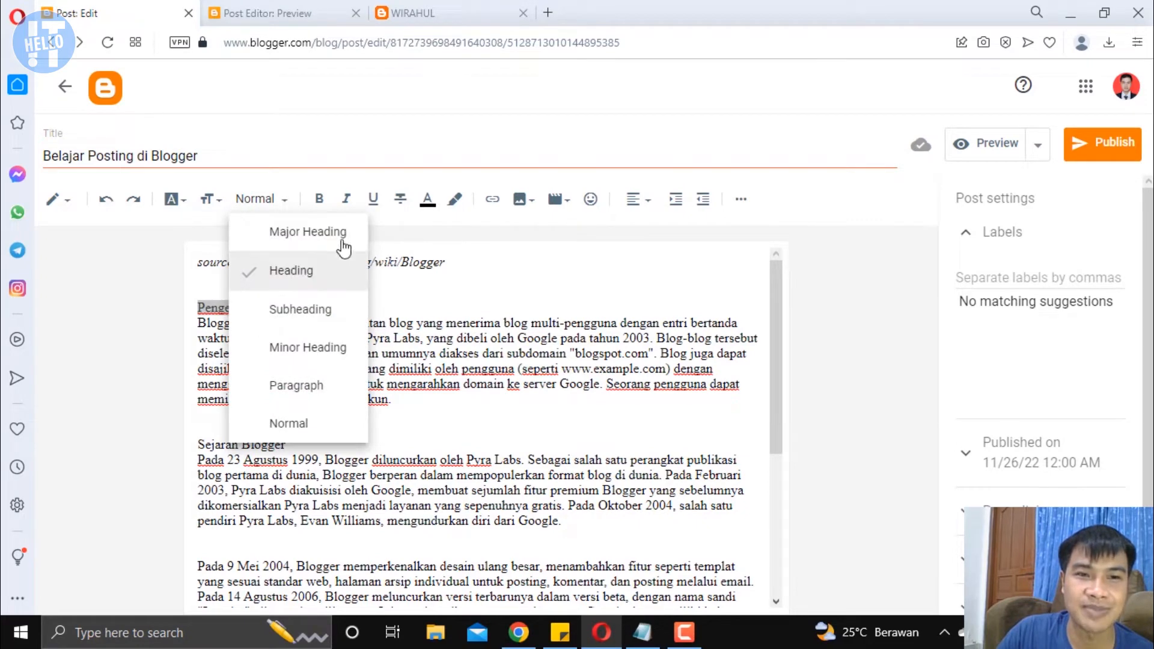
{"action": "left_click", "coordinate": [303, 286]}
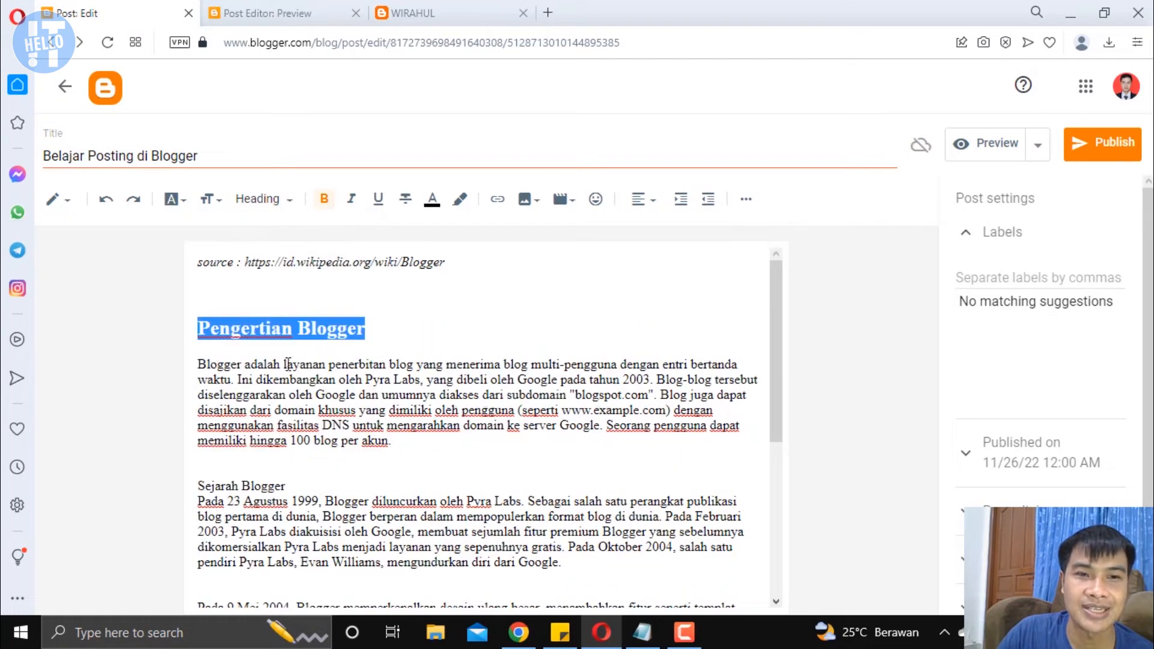
{"action": "left_click_drag", "start_coordinate": [375, 324], "coordinate": [209, 329]}
{"action": "left_click", "coordinate": [370, 329]}
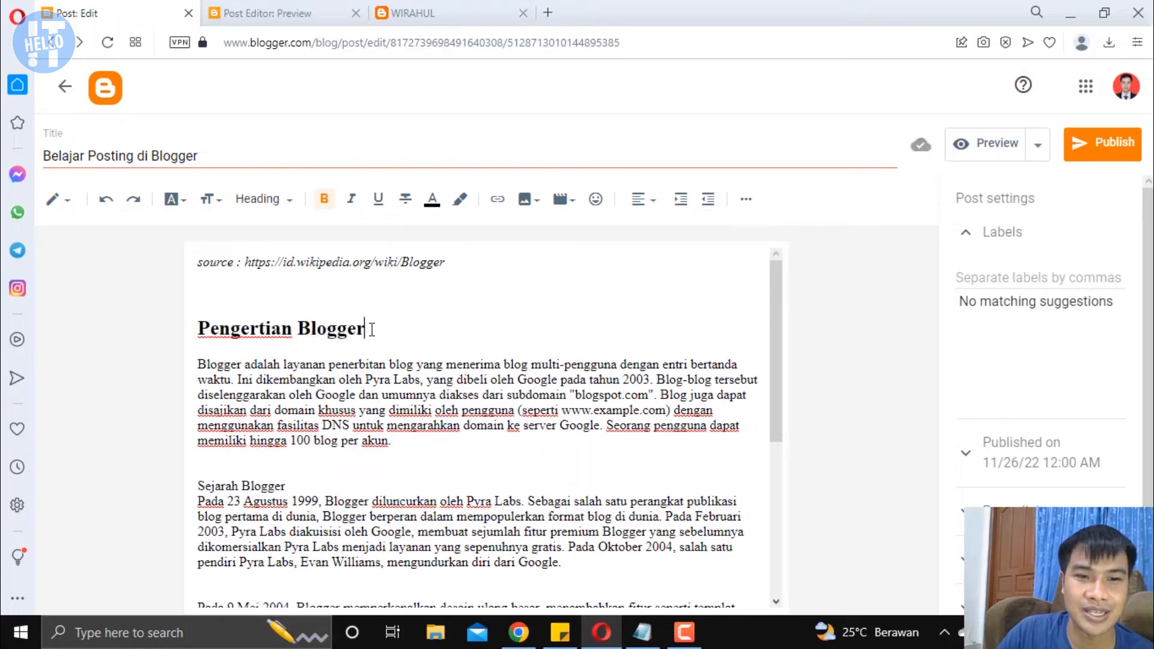
- Apply the Subheading style to the "Sejarah Blogger" section title
{"action": "left_click_drag", "start_coordinate": [303, 483], "coordinate": [203, 472]}
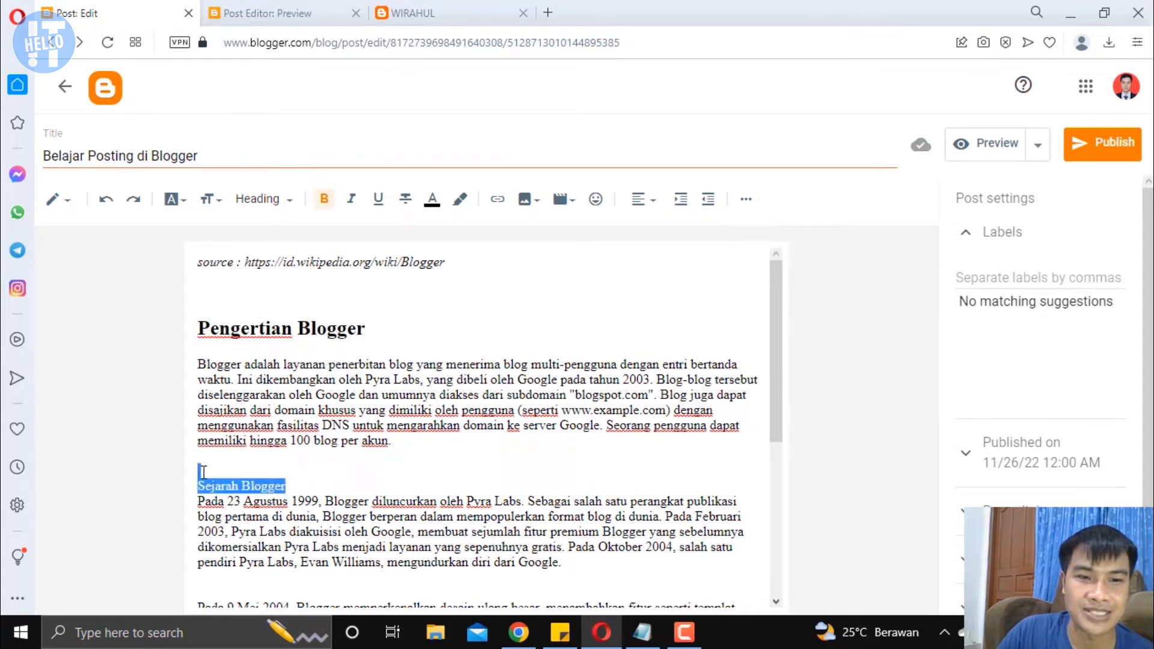
{"action": "left_click", "coordinate": [282, 202]}
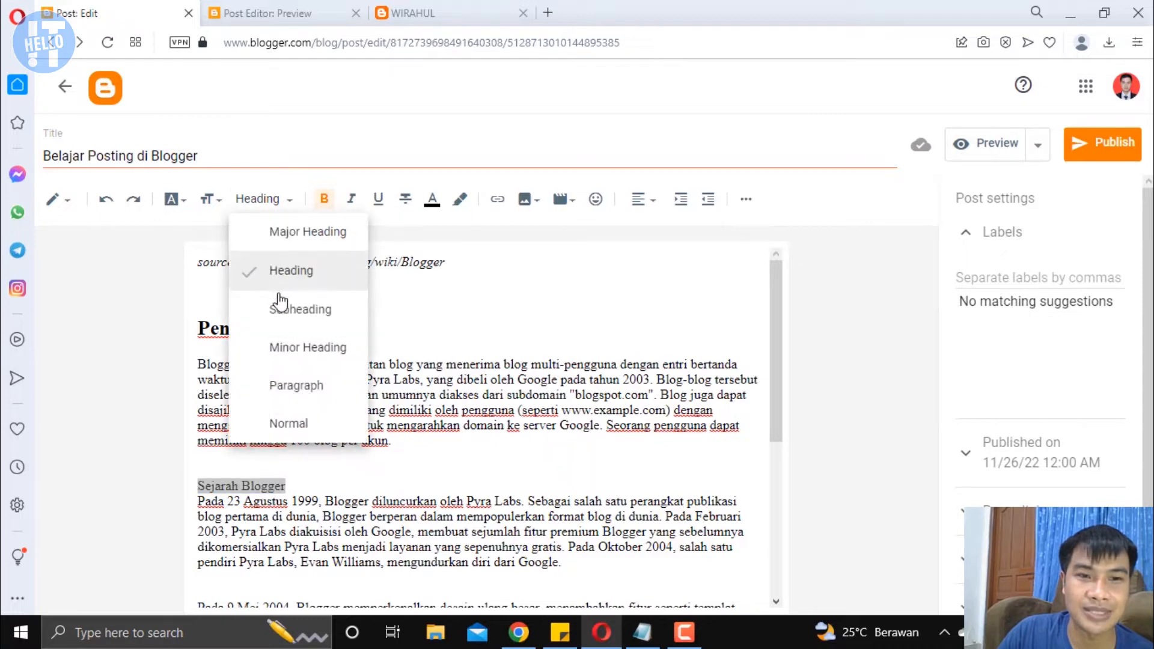
{"action": "left_click", "coordinate": [279, 318]}
{"action": "scroll", "coordinate": [306, 414], "scroll_direction": "down", "scroll_amount": 1}
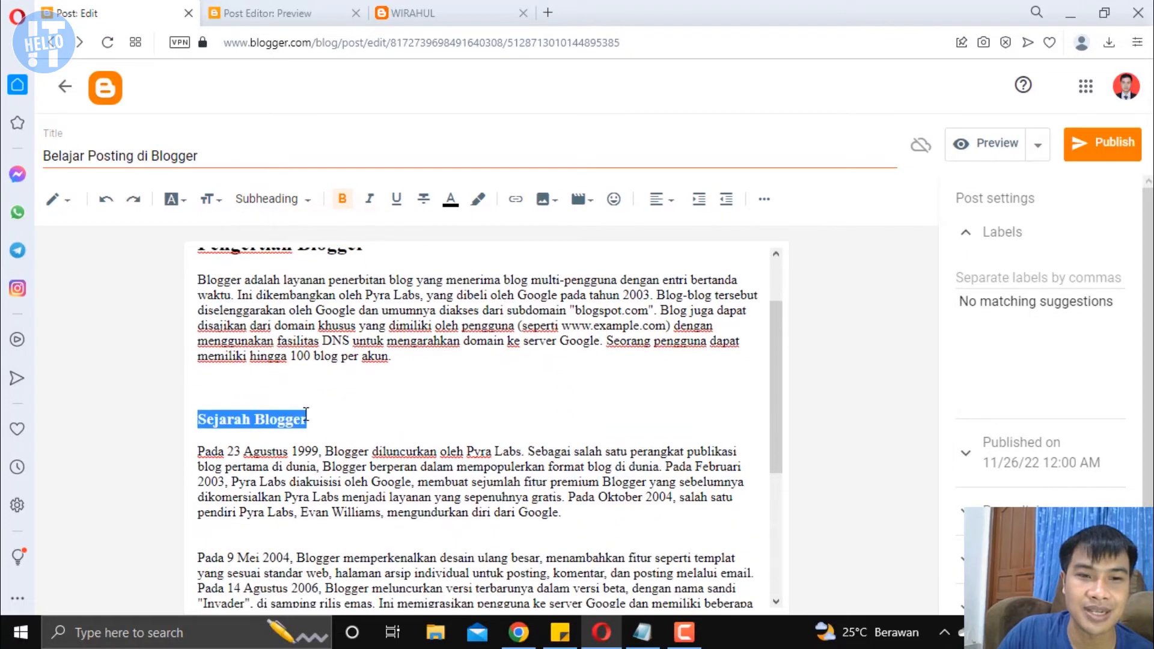
{"action": "scroll", "coordinate": [294, 405], "scroll_direction": "up", "scroll_amount": 1}
- Apply the Minor Heading style to the "Bahasa yang tersedia pada Blogger" section title
{"action": "scroll", "coordinate": [361, 481], "scroll_direction": "down", "scroll_amount": 3}
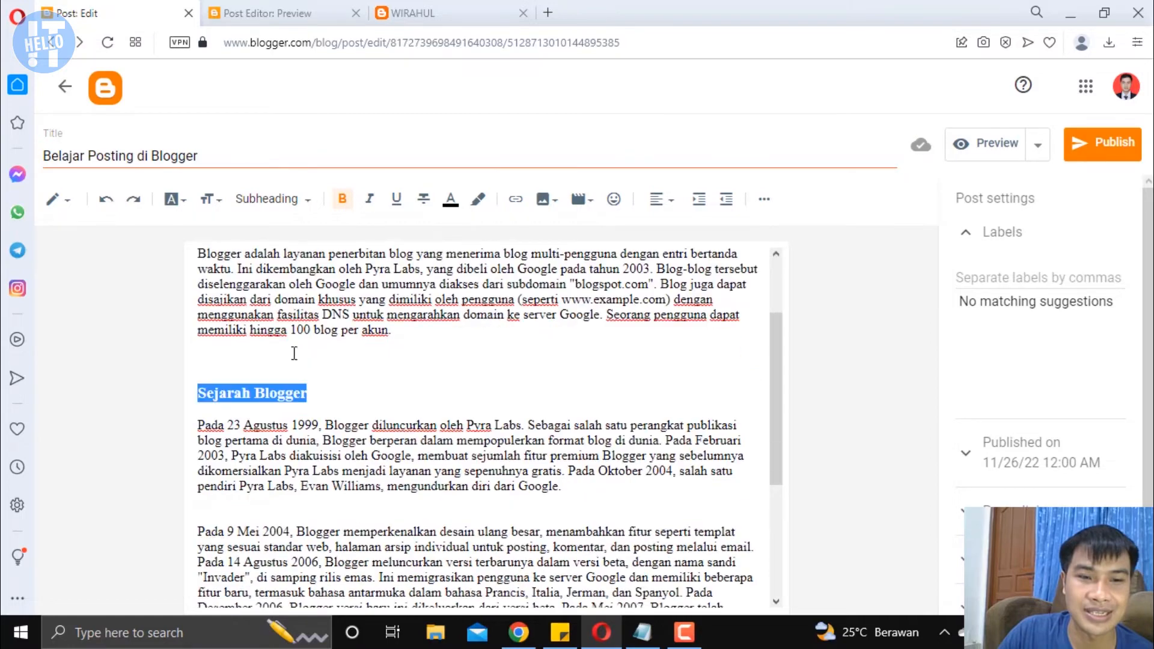
{"action": "left_click_drag", "start_coordinate": [398, 541], "coordinate": [157, 547]}
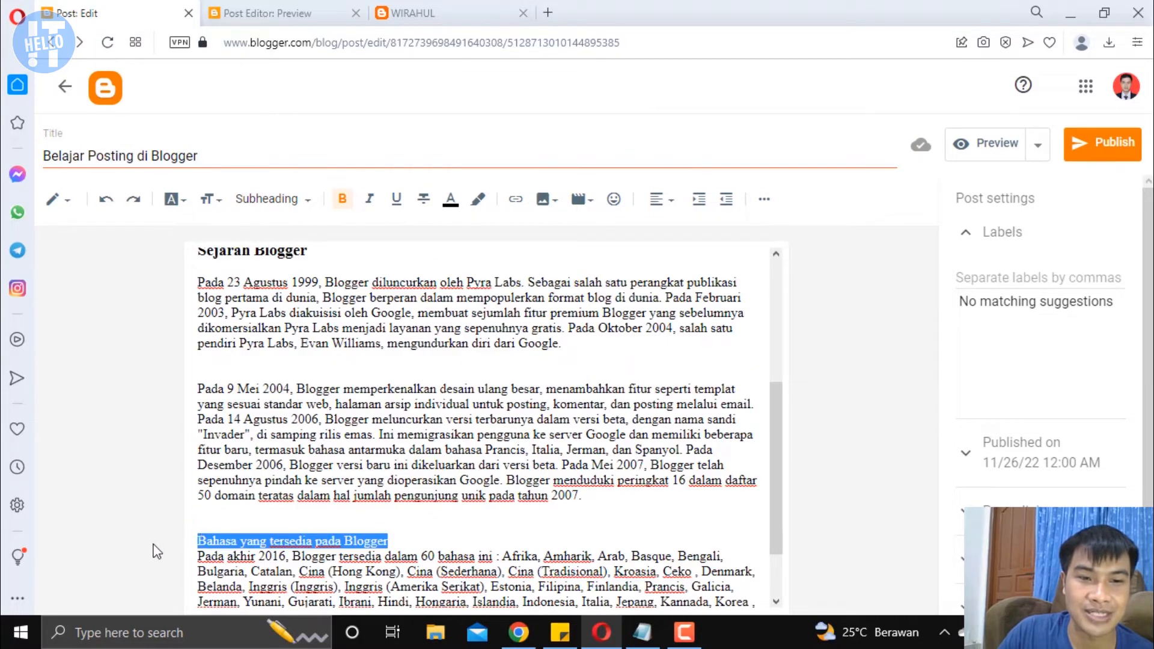
{"action": "left_click", "coordinate": [304, 200]}
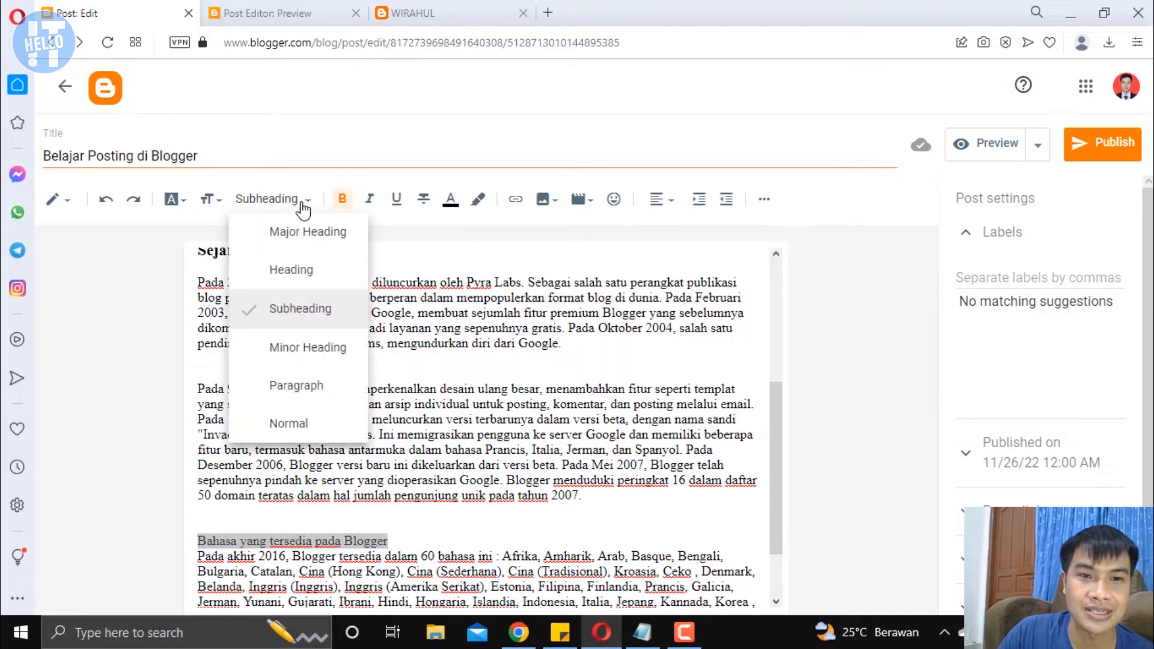
{"action": "left_click", "coordinate": [307, 348]}
{"action": "scroll", "coordinate": [429, 498], "scroll_direction": "down", "scroll_amount": 2}
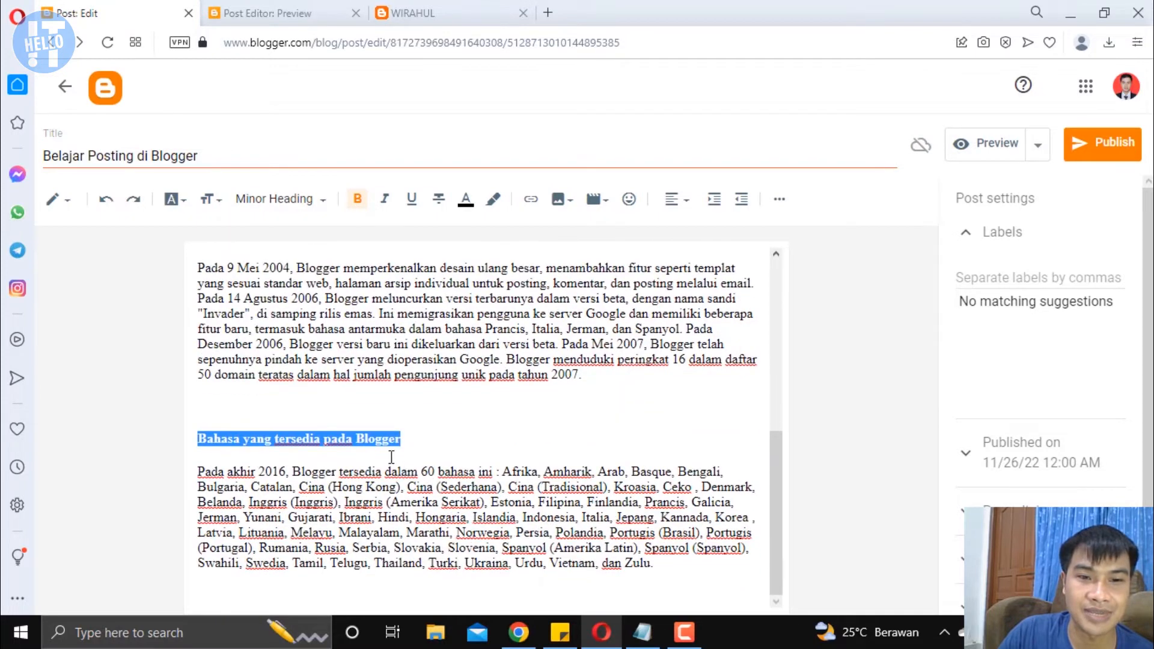
- Preview the post to compare how the Heading, Subheading and Minor Heading titles look on the blog
{"action": "left_click", "coordinate": [992, 155]}
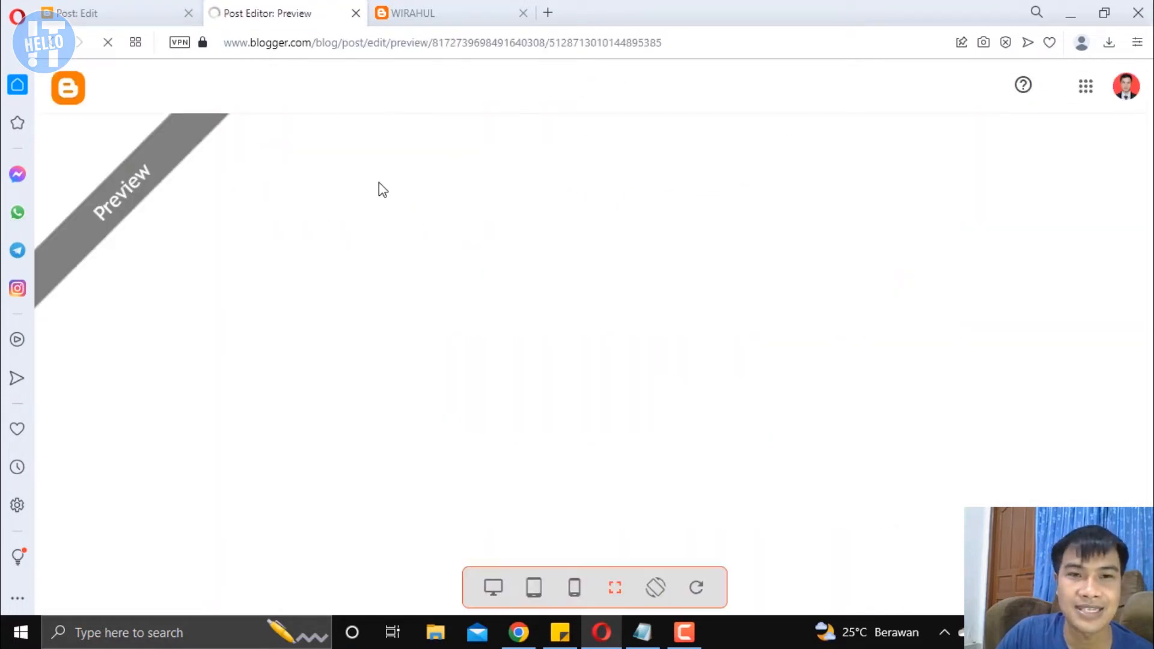
{"action": "scroll", "coordinate": [342, 225], "scroll_direction": "down", "scroll_amount": 1}
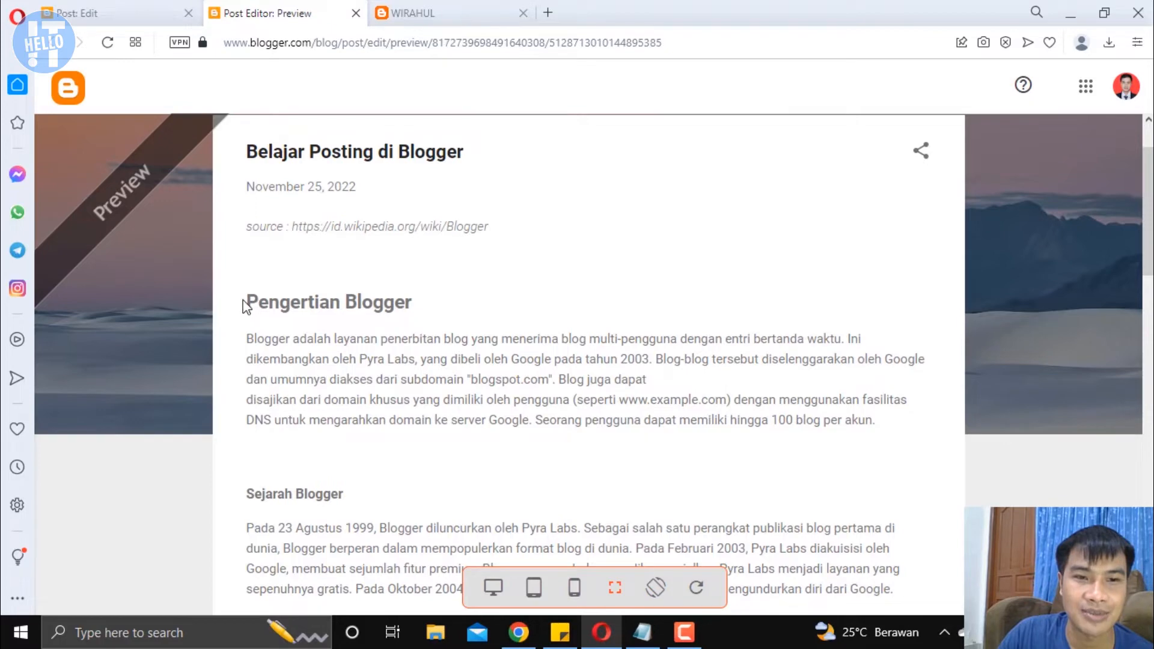
{"action": "scroll", "coordinate": [365, 321], "scroll_direction": "down", "scroll_amount": 2}
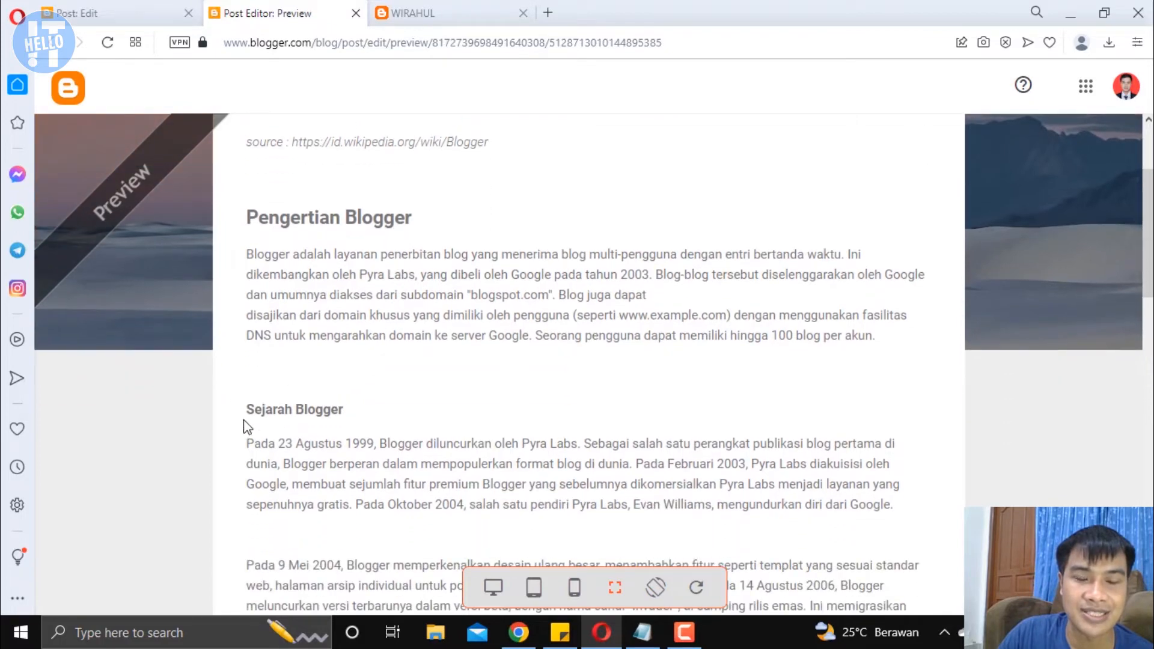
{"action": "scroll", "coordinate": [354, 425], "scroll_direction": "down", "scroll_amount": 5}
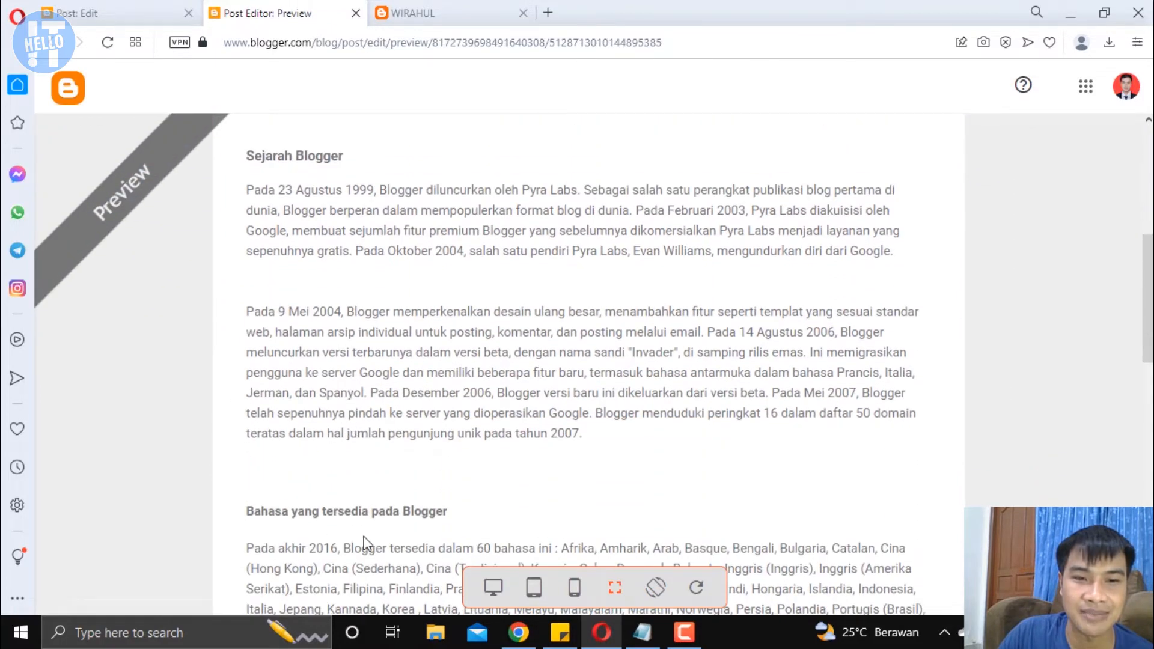
{"action": "scroll", "coordinate": [381, 366], "scroll_direction": "up", "scroll_amount": 5}
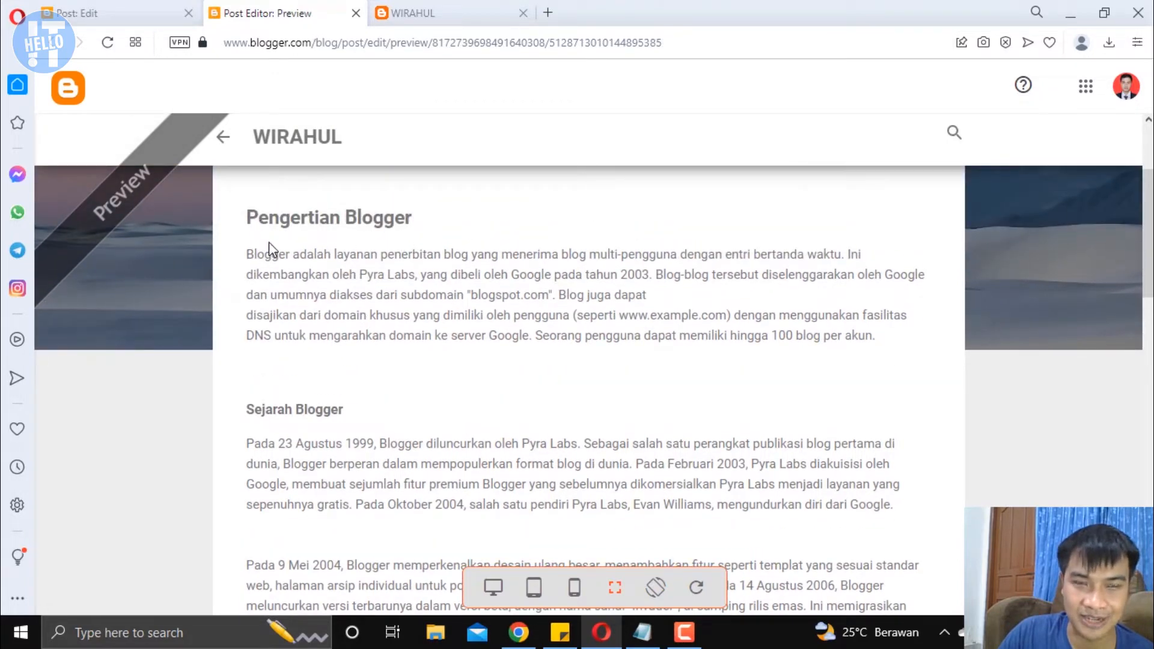
- Close the preview and clear the formatting of all post text below the source line
{"action": "left_click", "coordinate": [356, 13]}
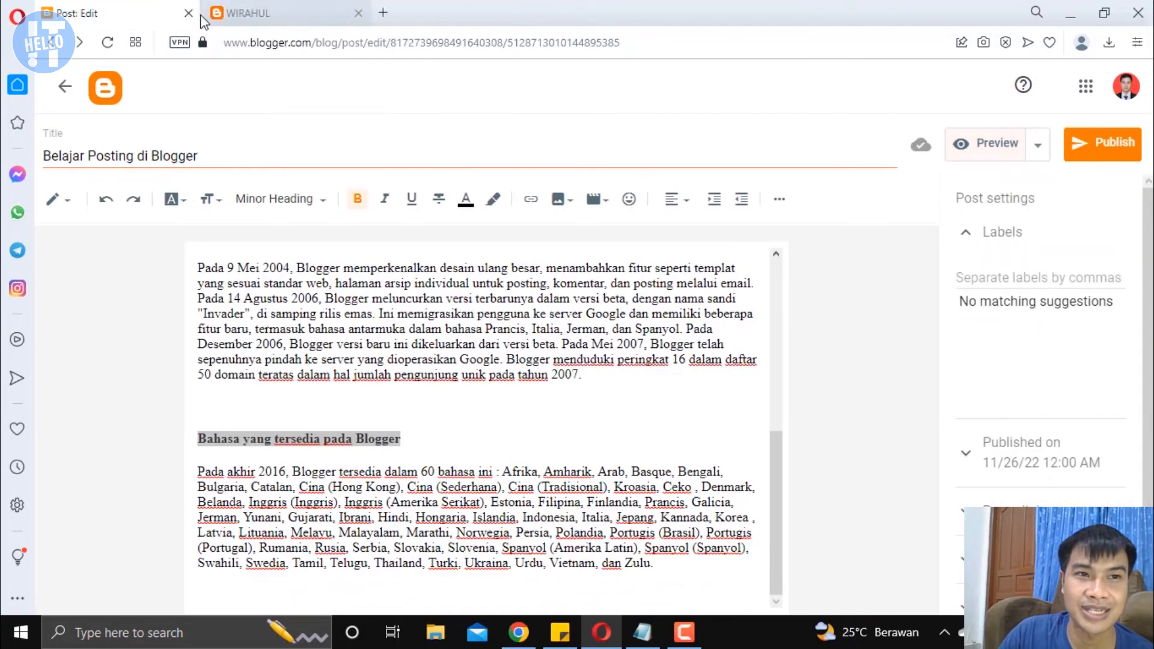
{"action": "scroll", "coordinate": [267, 328], "scroll_direction": "up", "scroll_amount": 6}
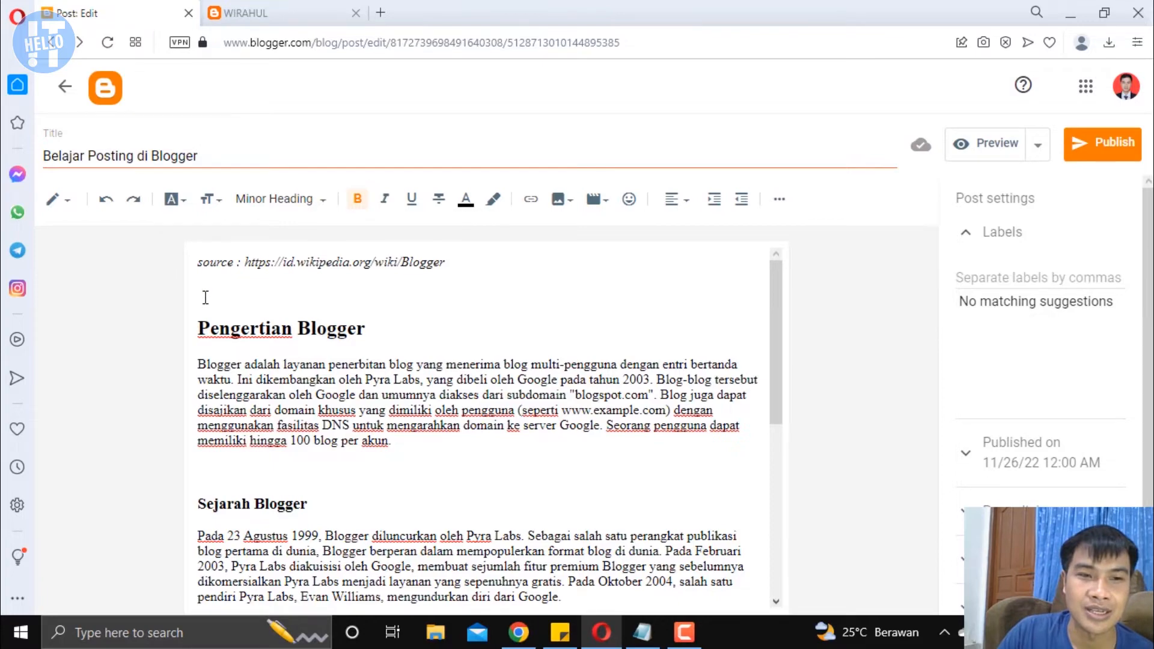
{"action": "left_click_drag", "start_coordinate": [225, 310], "coordinate": [669, 571]}
{"action": "scroll", "coordinate": [397, 400], "scroll_direction": "down", "scroll_amount": 7}
{"action": "scroll", "coordinate": [455, 447], "scroll_direction": "up", "scroll_amount": 6}
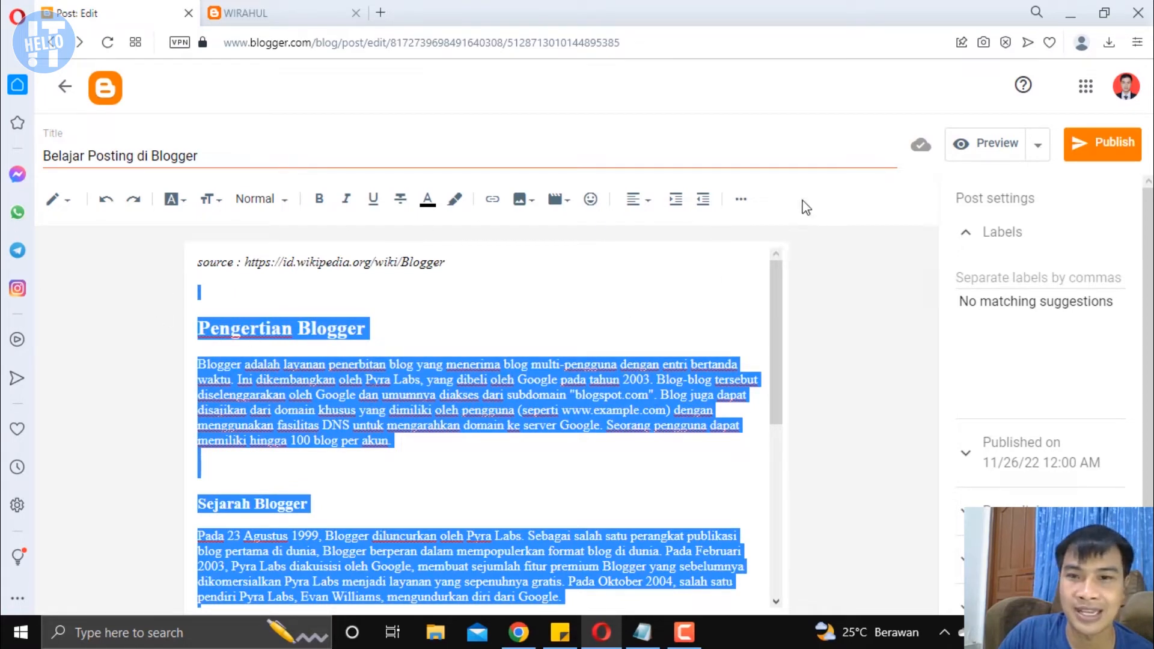
{"action": "left_click", "coordinate": [747, 206]}
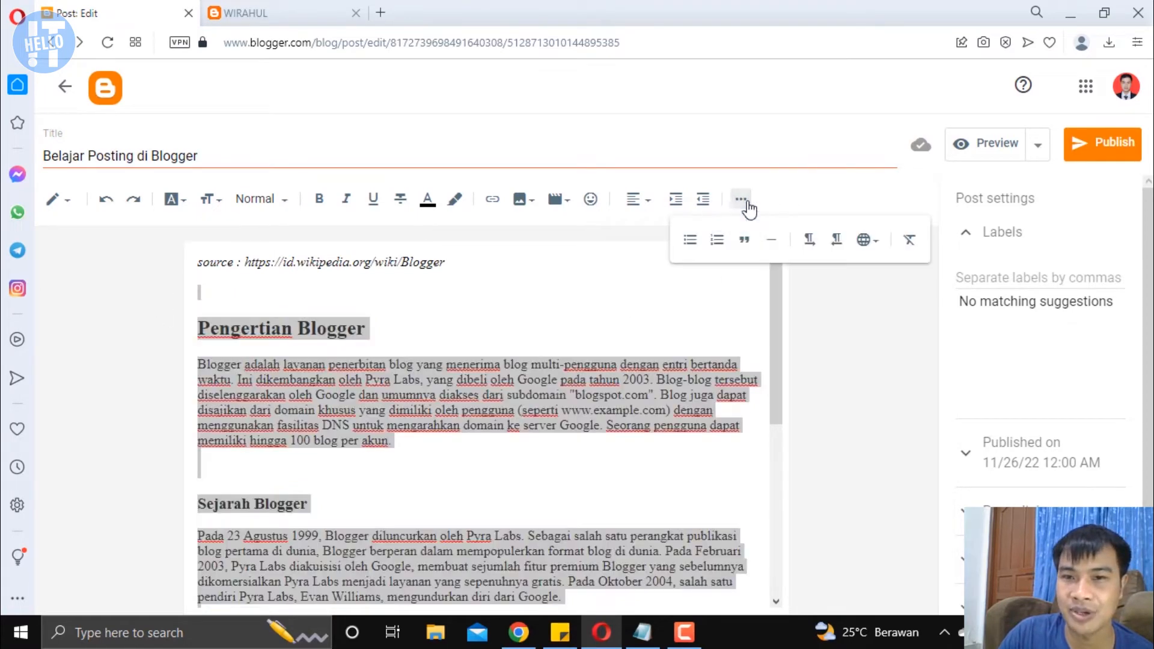
{"action": "left_click", "coordinate": [909, 240]}
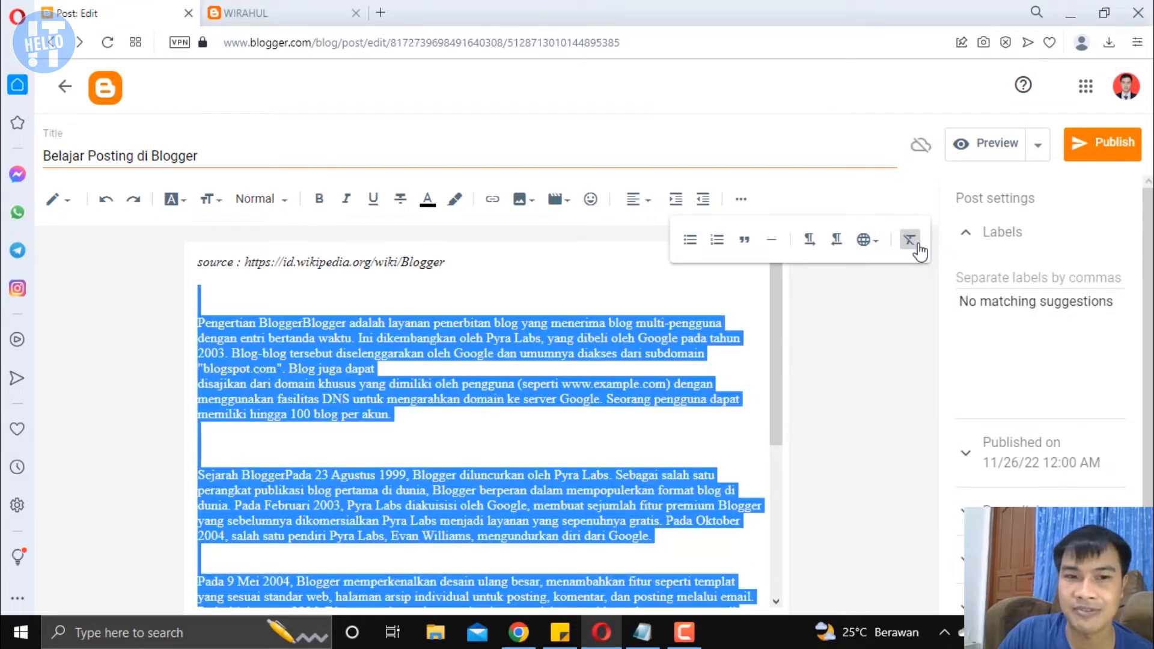
- Put the section titles back on their own lines above their paragraphs
{"action": "left_click", "coordinate": [259, 313]}
{"action": "scroll", "coordinate": [269, 336], "scroll_direction": "down", "scroll_amount": 1}
{"action": "scroll", "coordinate": [268, 335], "scroll_direction": "up", "scroll_amount": 1}
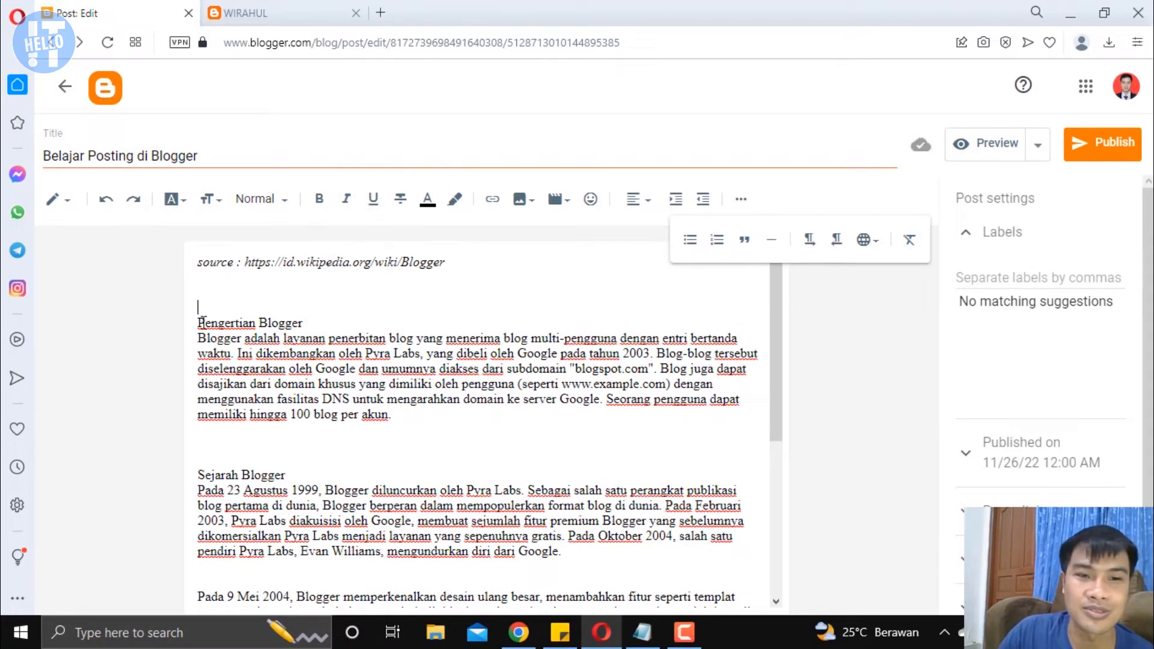
- Make the "Pengertian Blogger" title bold and the "Sejarah Blogger" title italic
{"action": "left_click_drag", "start_coordinate": [201, 325], "coordinate": [310, 328]}
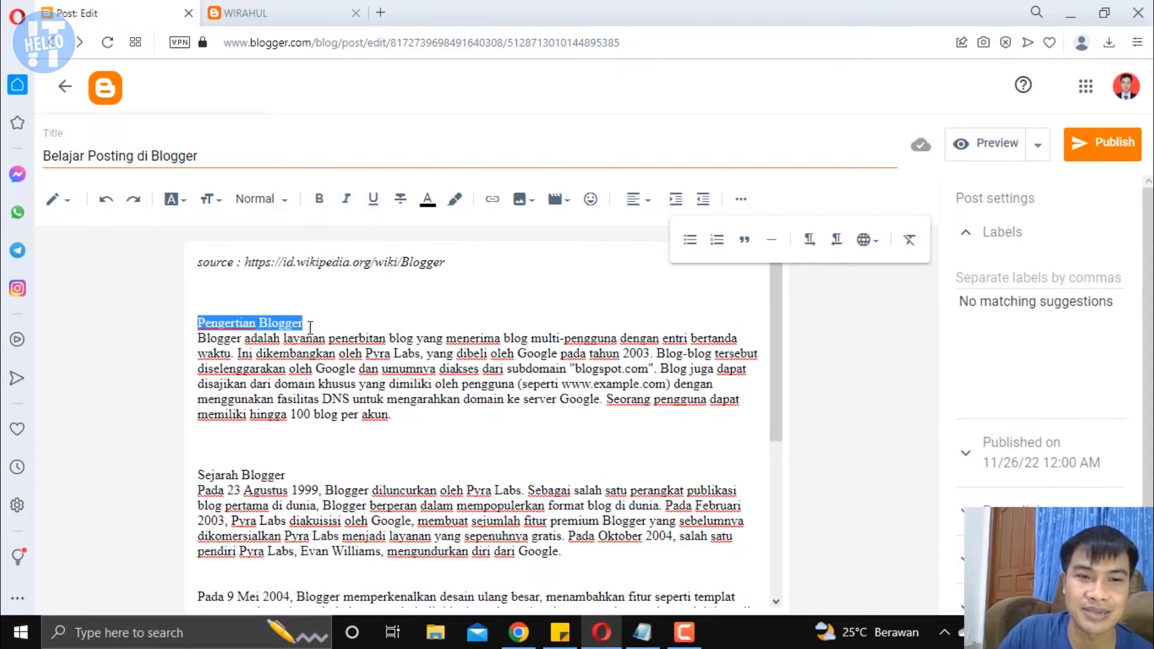
{"action": "left_click", "coordinate": [321, 201]}
{"action": "left_click_drag", "start_coordinate": [200, 475], "coordinate": [306, 460]}
{"action": "left_click", "coordinate": [346, 199]}
- Underline the whole paragraph under the "Pengertian Blogger" title
{"action": "left_click_drag", "start_coordinate": [200, 341], "coordinate": [405, 422]}
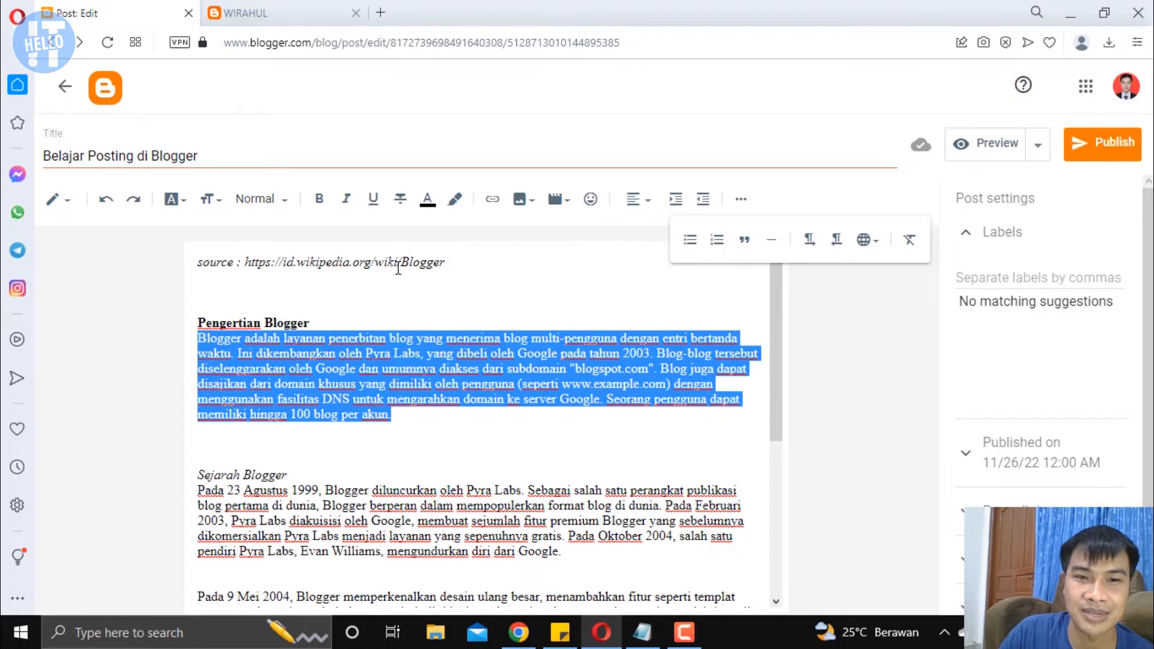
{"action": "left_click", "coordinate": [372, 199]}
{"action": "left_click", "coordinate": [407, 306]}
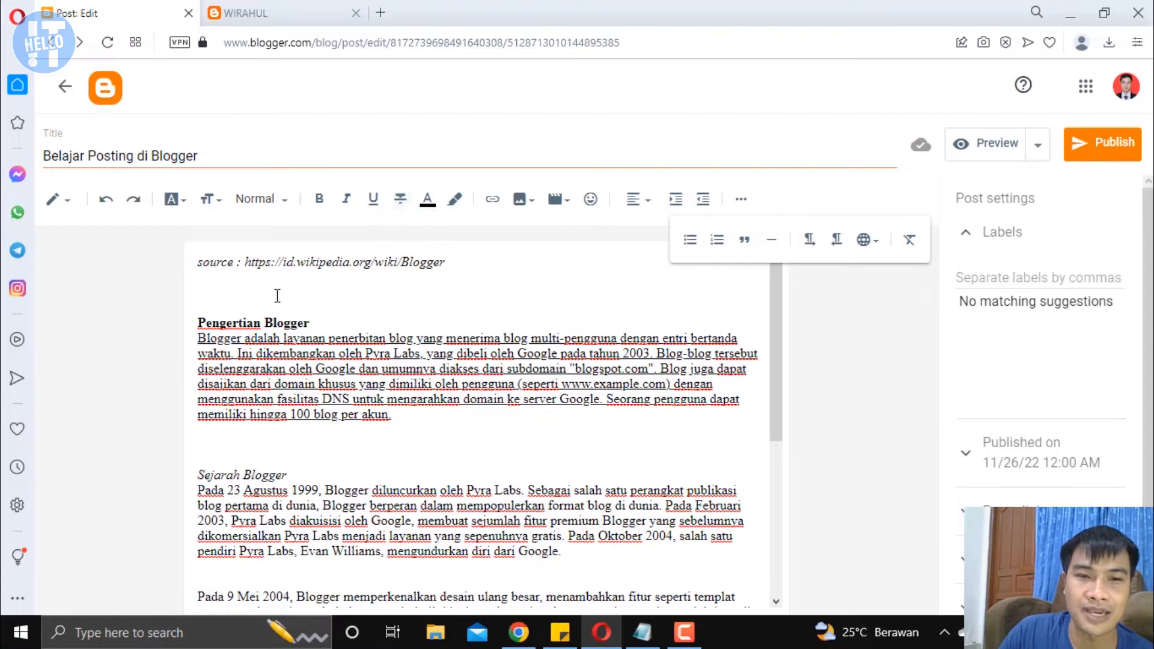
- Apply strikethrough to the "Pengertian Blogger" title
{"action": "left_click_drag", "start_coordinate": [317, 322], "coordinate": [199, 329]}
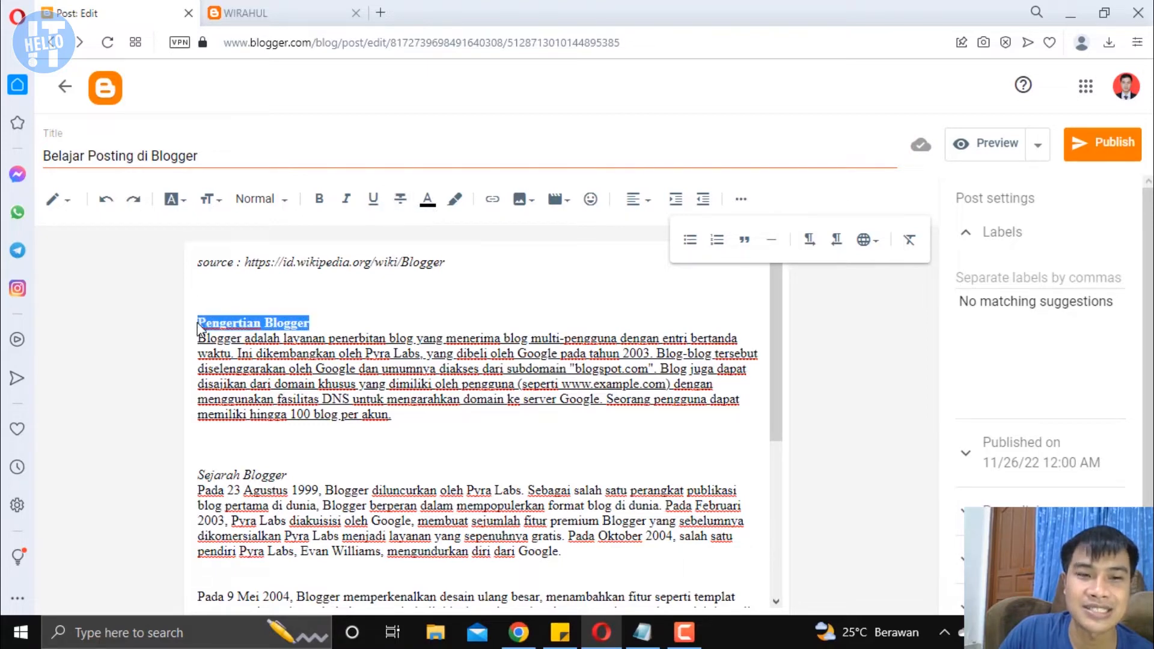
{"action": "left_click", "coordinate": [309, 459]}
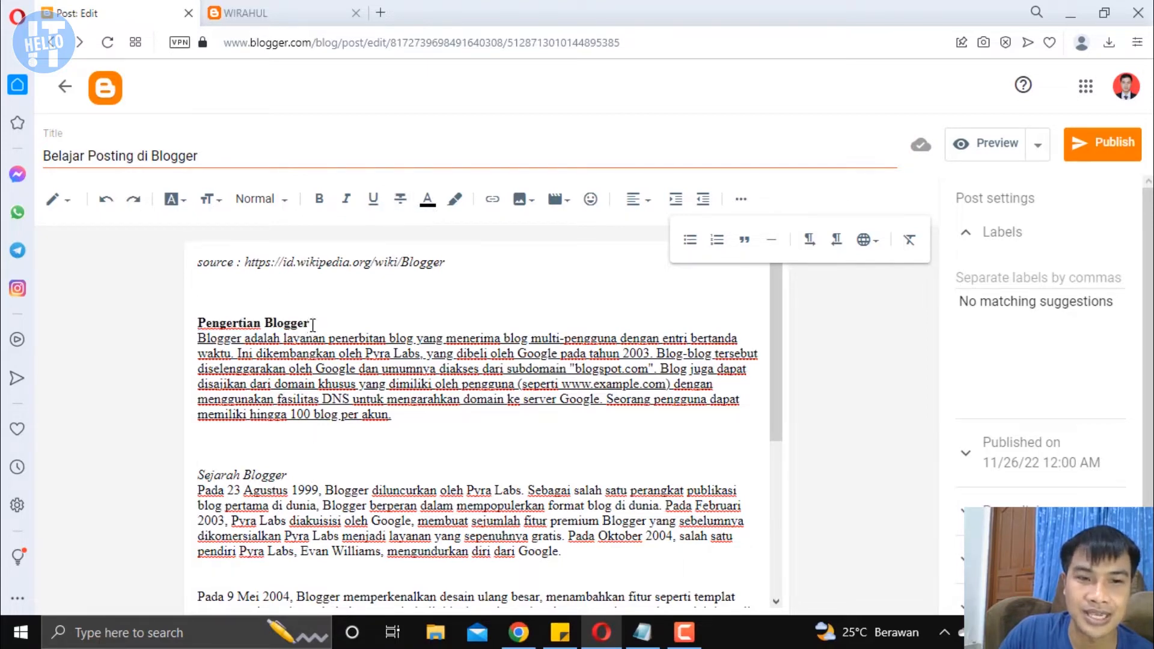
{"action": "left_click_drag", "start_coordinate": [312, 325], "coordinate": [199, 326]}
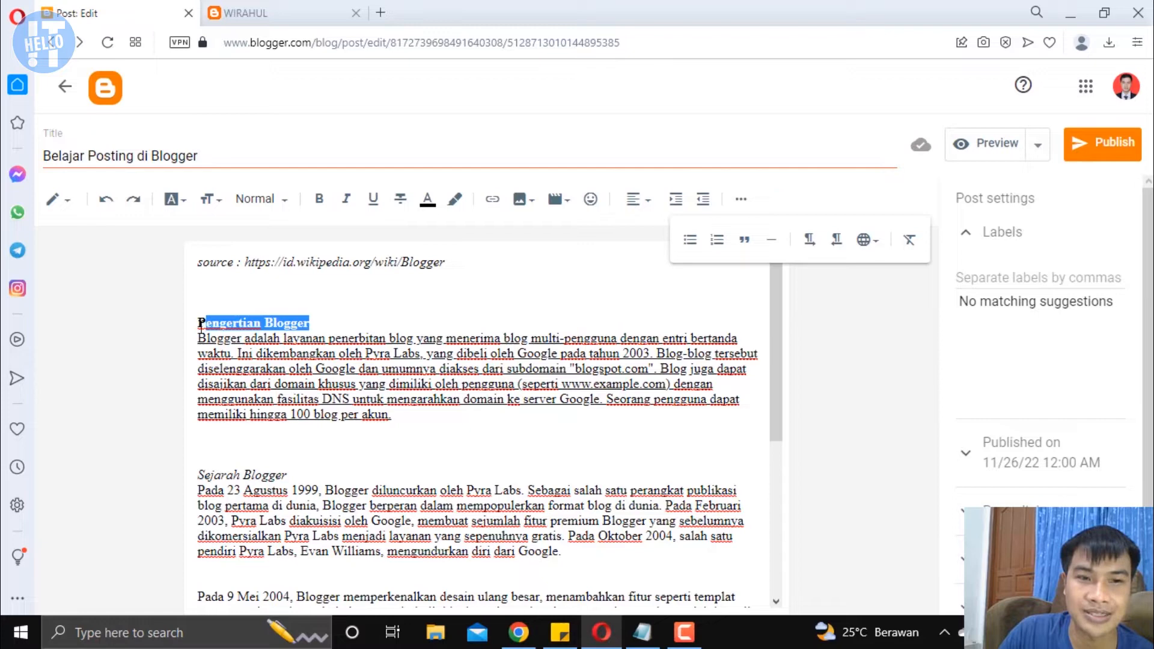
{"action": "left_click", "coordinate": [400, 198]}
{"action": "left_click", "coordinate": [335, 321]}
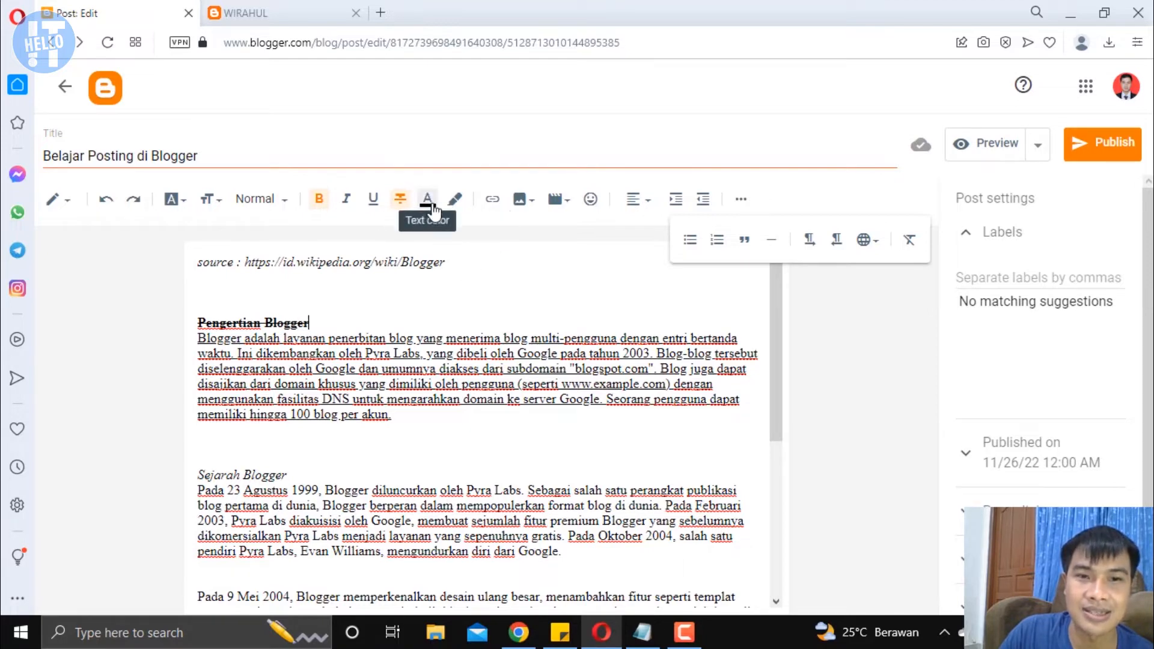
- Color the first two lines of the paragraph under "Pengertian Blogger" orange
{"action": "left_click_drag", "start_coordinate": [199, 339], "coordinate": [759, 352]}
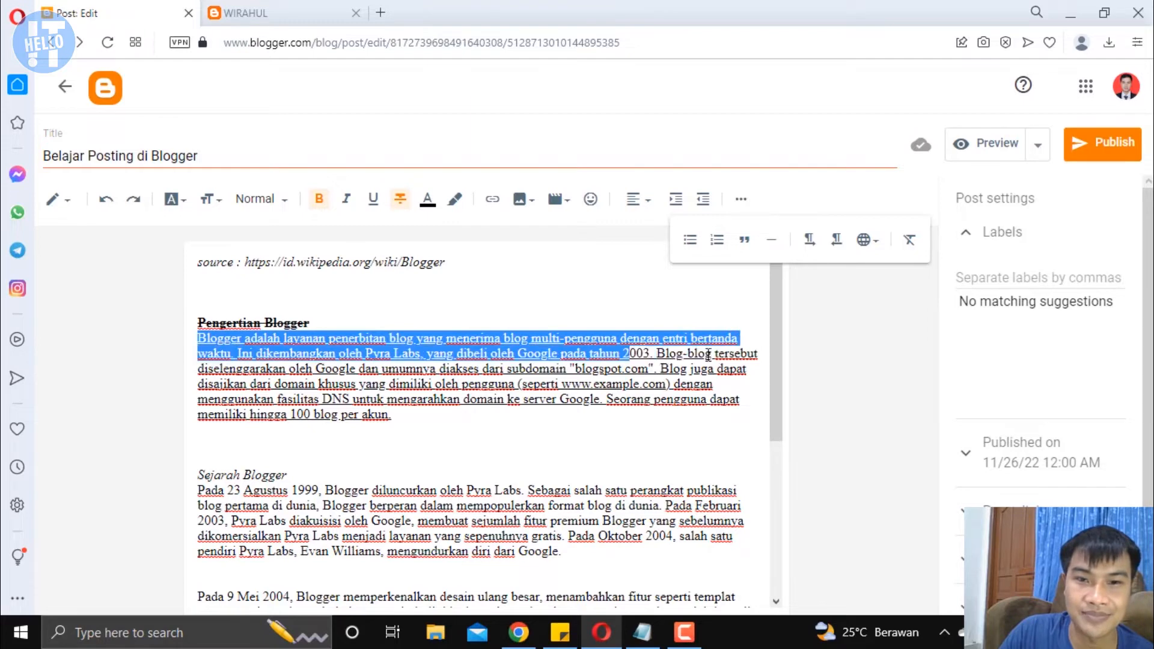
{"action": "left_click", "coordinate": [432, 203]}
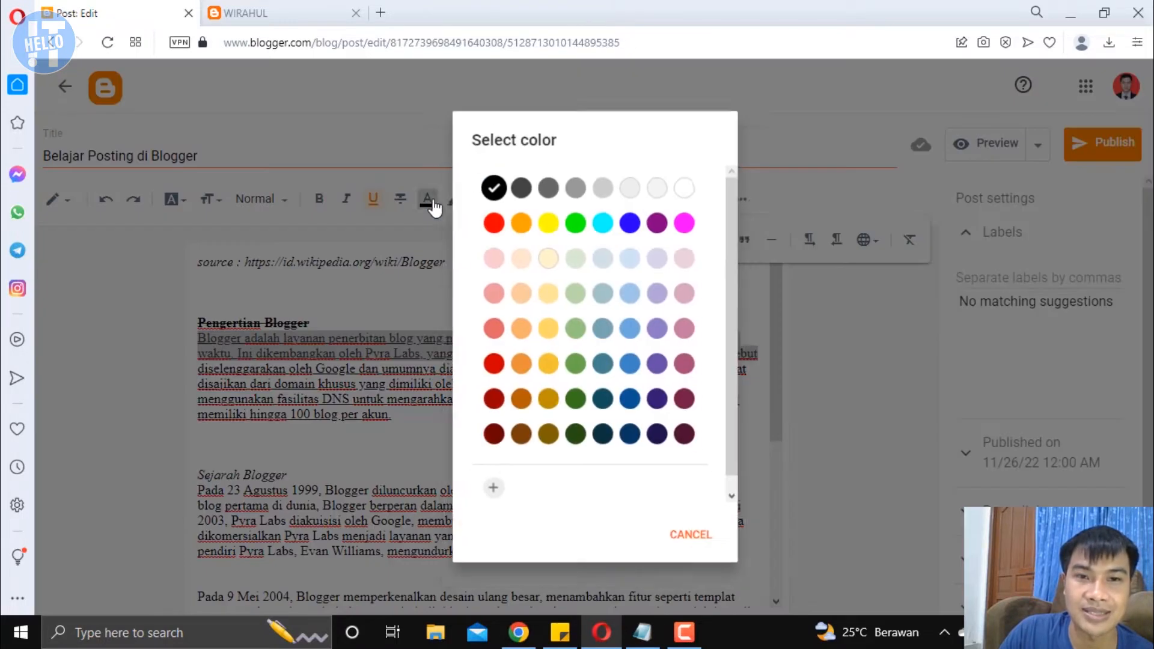
{"action": "left_click", "coordinate": [518, 218]}
{"action": "left_click", "coordinate": [467, 307]}
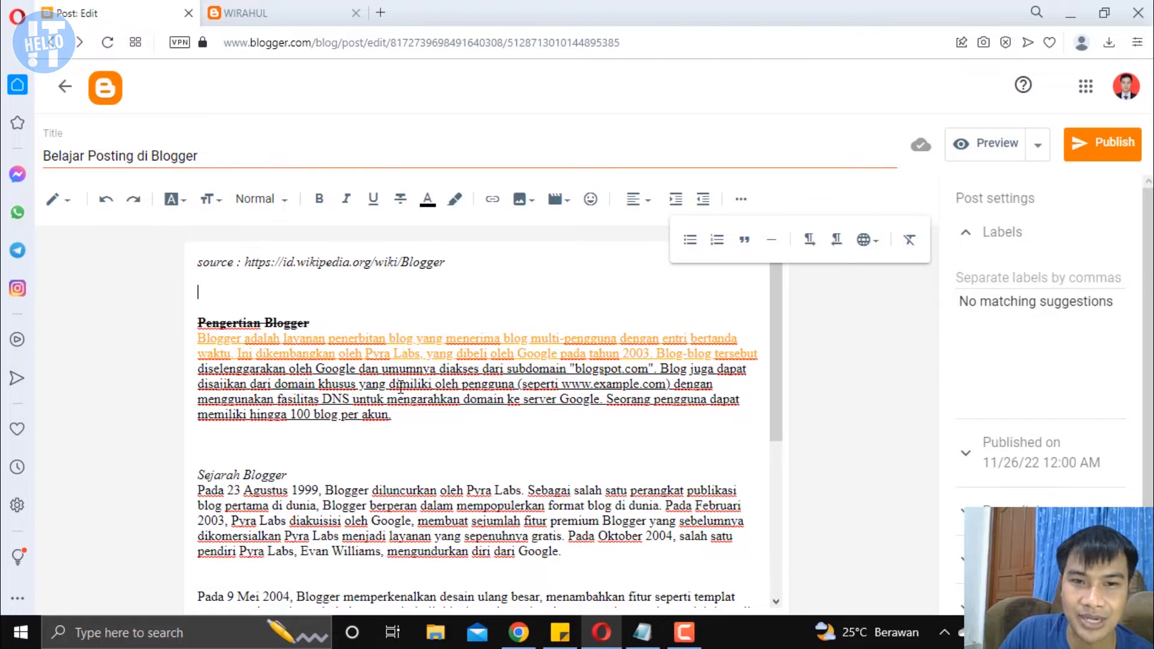
- Highlight the first paragraph under "Sejarah Blogger" with a bright green background color
{"action": "scroll", "coordinate": [412, 391], "scroll_direction": "down", "scroll_amount": 2}
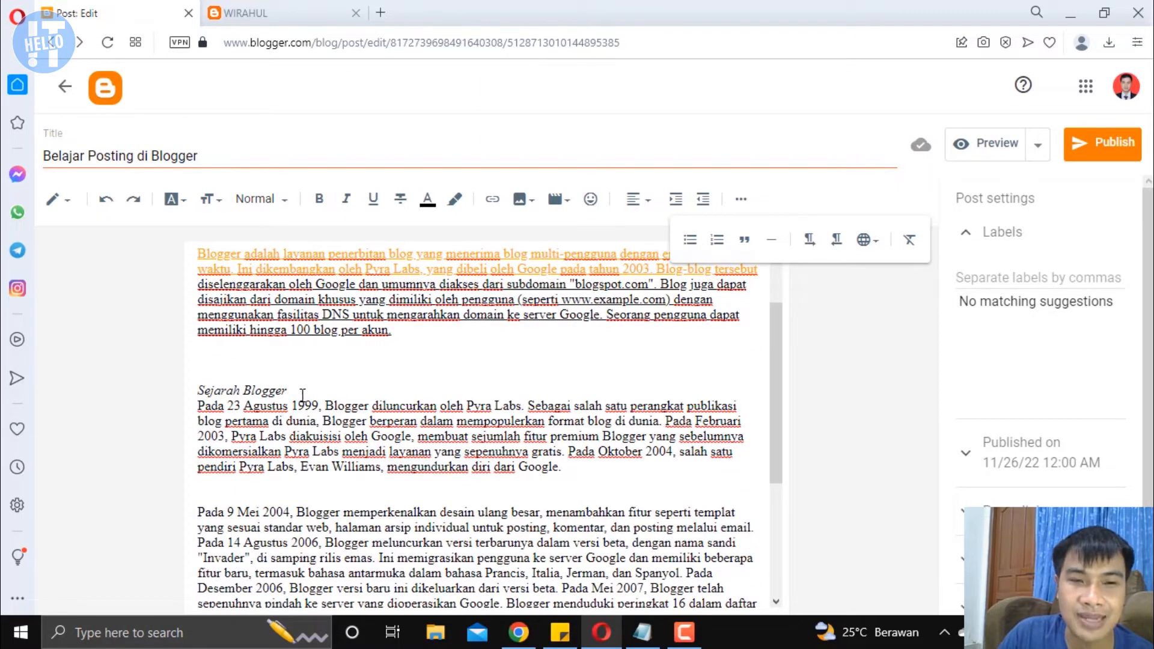
{"action": "left_click_drag", "start_coordinate": [200, 406], "coordinate": [582, 467]}
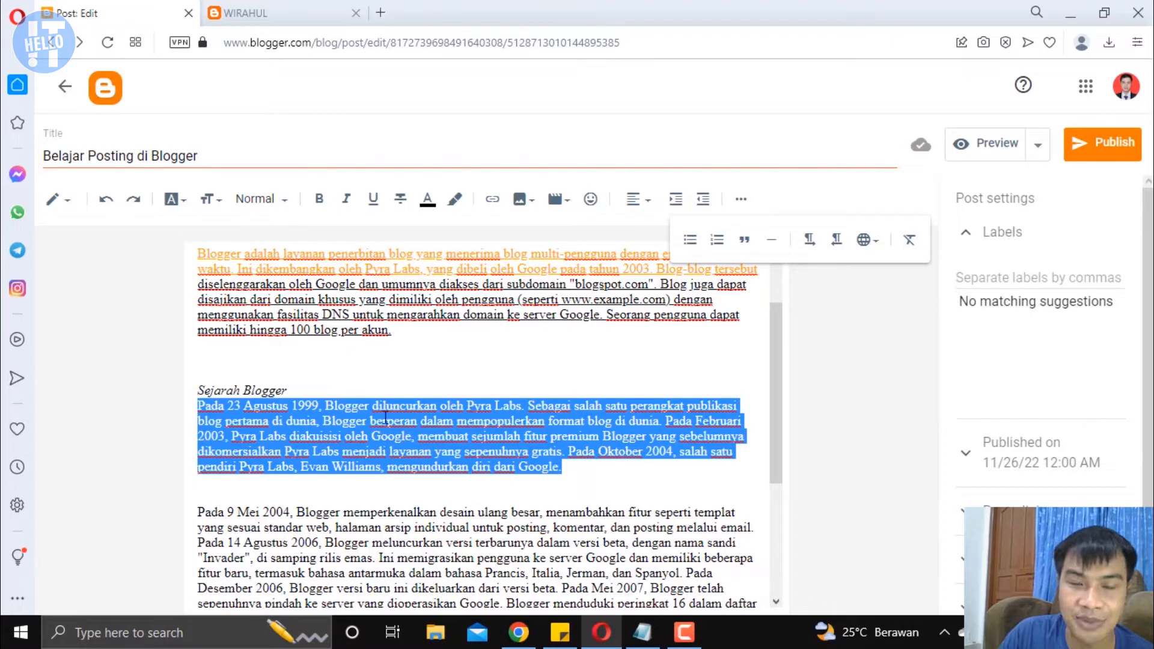
{"action": "left_click", "coordinate": [457, 201]}
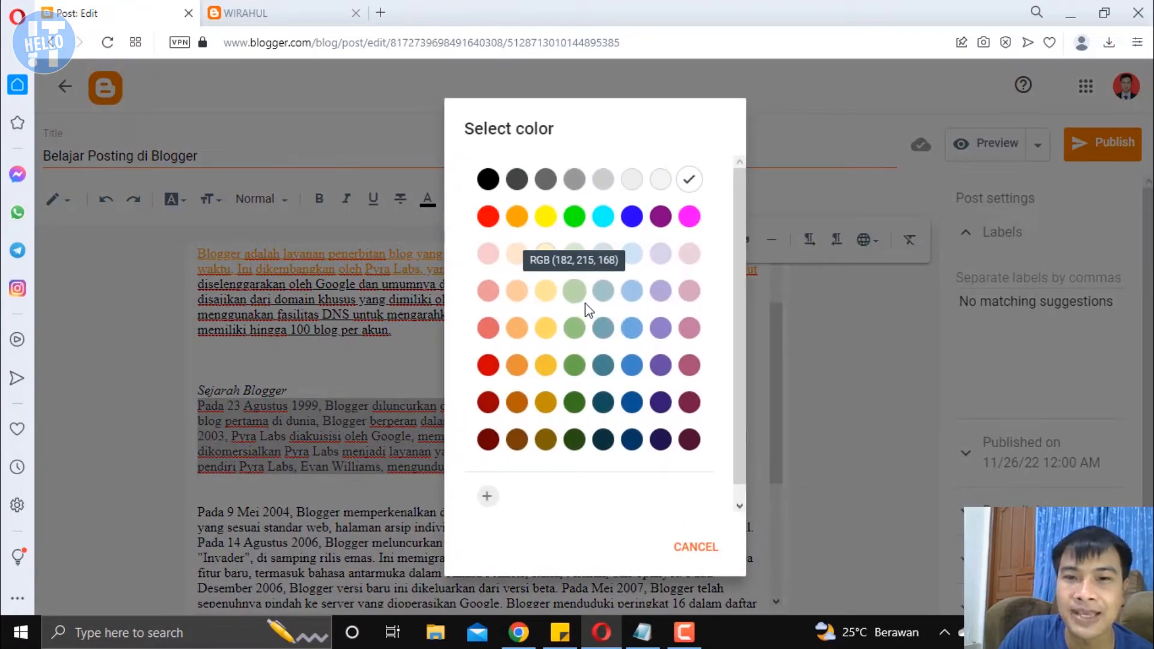
{"action": "left_click", "coordinate": [576, 218]}
{"action": "left_click", "coordinate": [524, 379]}
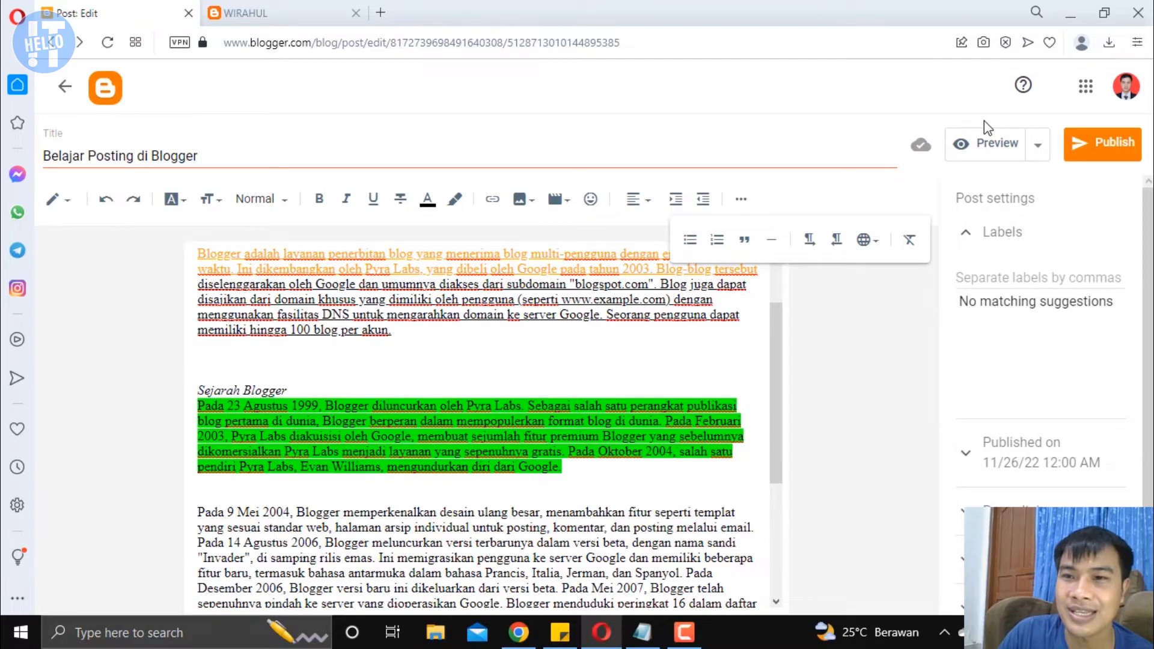
- Preview the post to check the bold, italic, underline, strikethrough, text color and highlight formatting on the blog
{"action": "left_click", "coordinate": [1002, 143]}
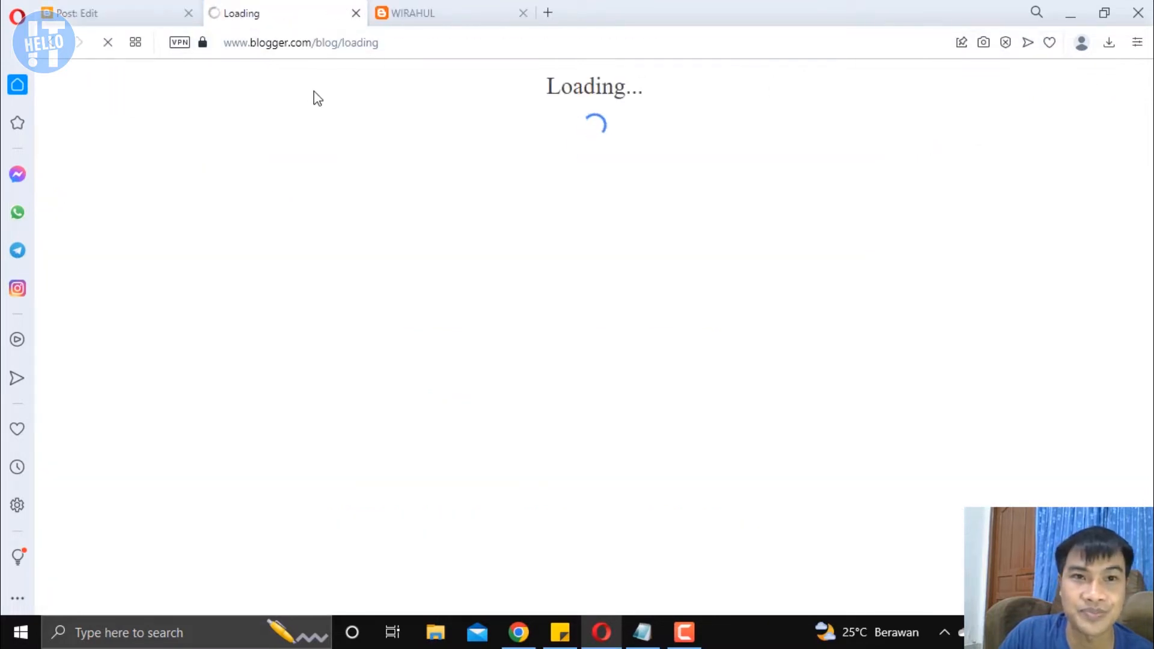
{"action": "scroll", "coordinate": [511, 261], "scroll_direction": "down", "scroll_amount": 3}
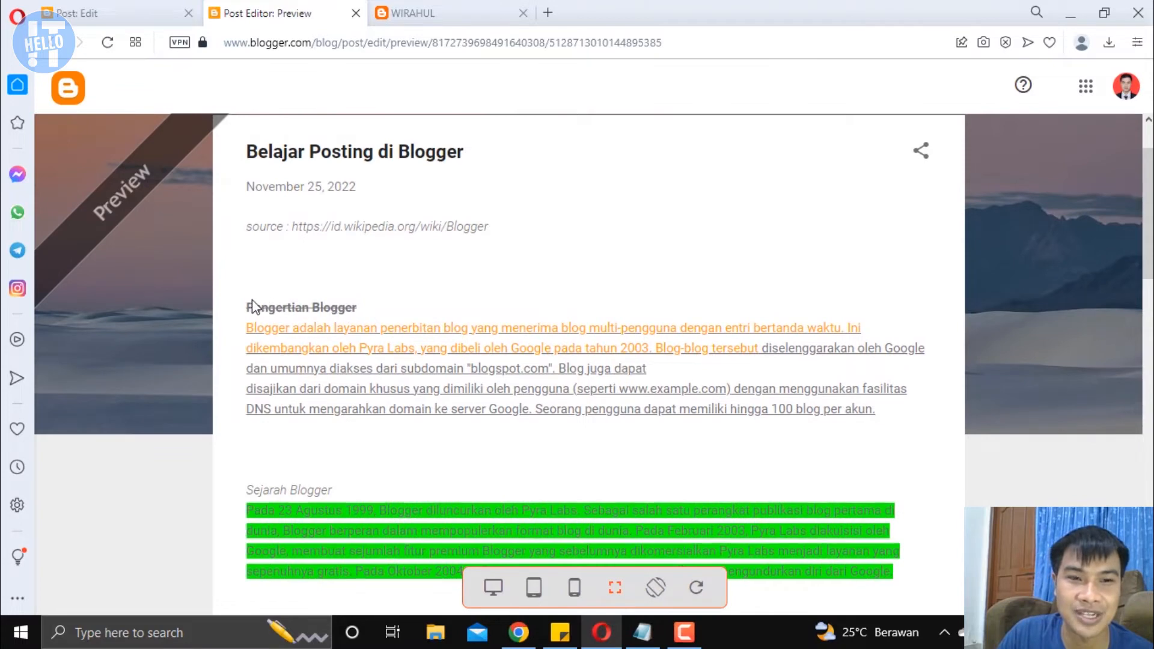
{"action": "scroll", "coordinate": [282, 314], "scroll_direction": "down", "scroll_amount": 3}
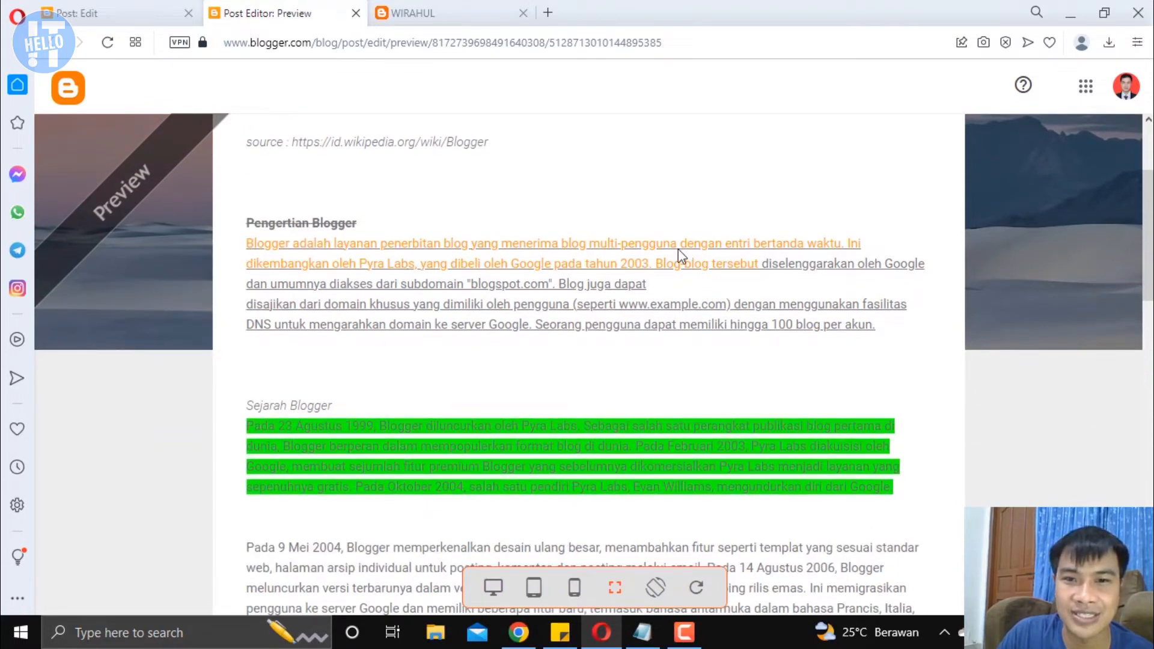
{"action": "scroll", "coordinate": [799, 266], "scroll_direction": "down", "scroll_amount": 3}
{"action": "scroll", "coordinate": [781, 208], "scroll_direction": "up", "scroll_amount": 3}
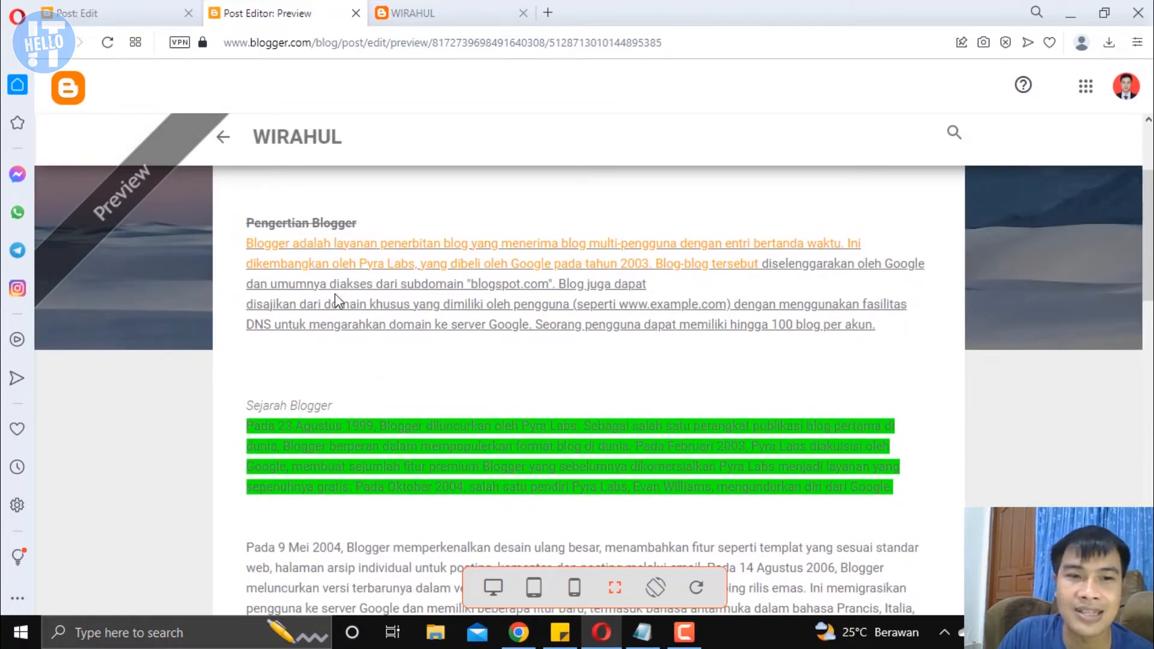
{"action": "scroll", "coordinate": [334, 298], "scroll_direction": "down", "scroll_amount": 3}
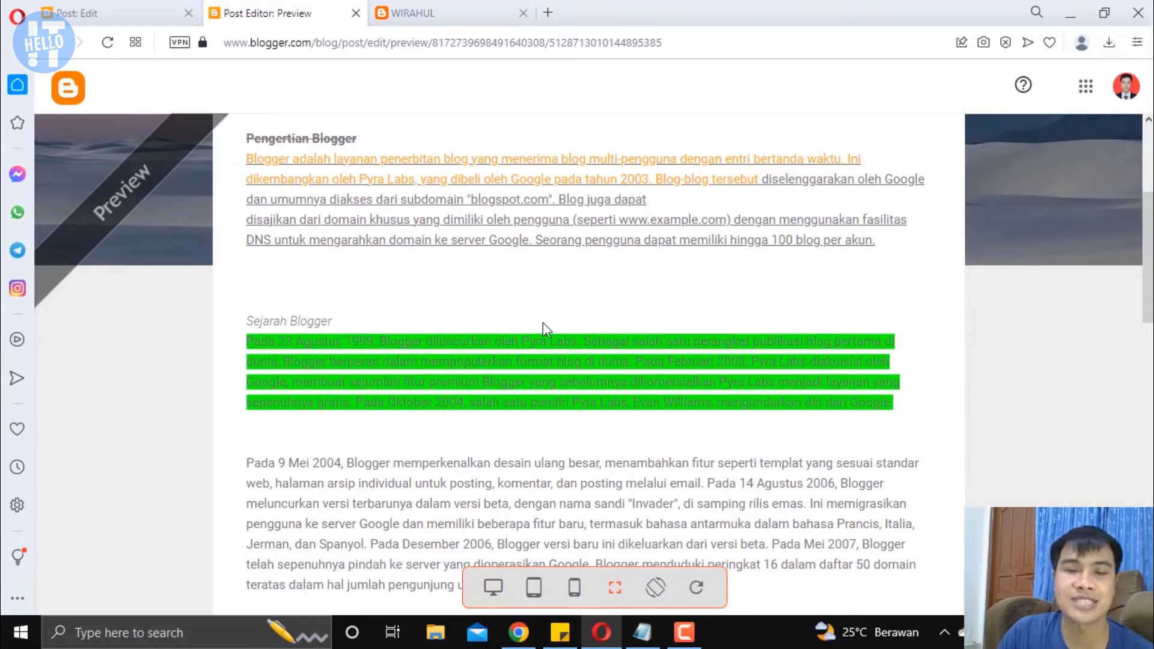
- Return to the post editor and clear the formatting from the "Pengertian Blogger" title through the first "Sejarah Blogger" paragraph
{"action": "left_click", "coordinate": [147, 12]}
{"action": "scroll", "coordinate": [253, 283], "scroll_direction": "up", "scroll_amount": 1}
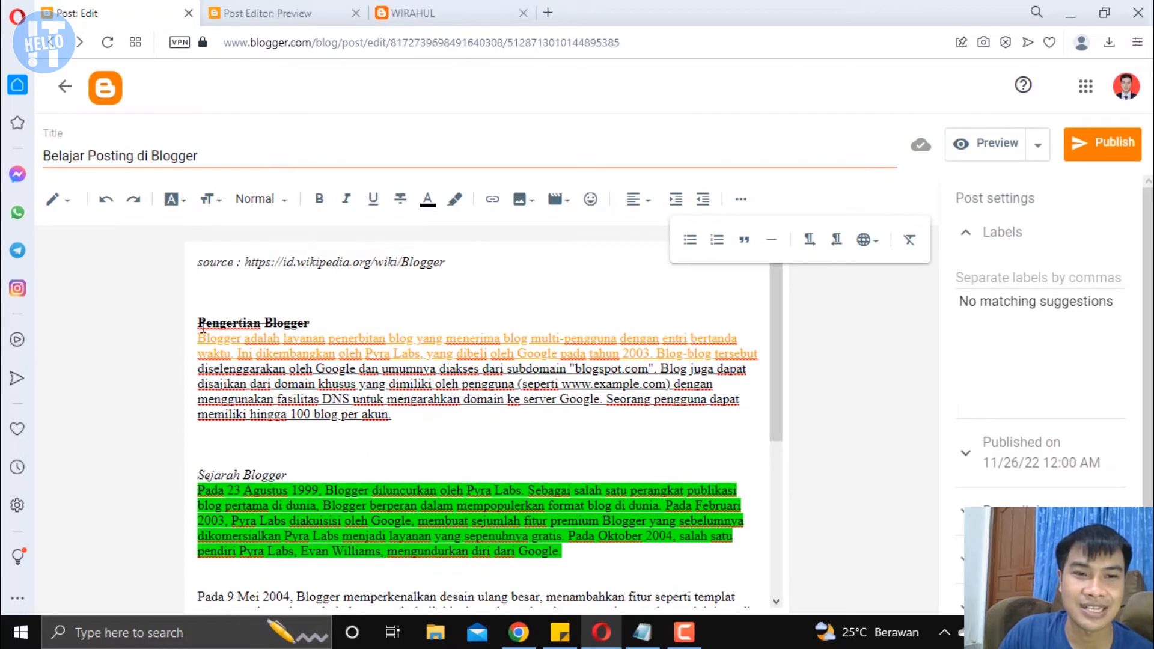
{"action": "left_click_drag", "start_coordinate": [199, 323], "coordinate": [630, 382]}
{"action": "left_click", "coordinate": [910, 239]}
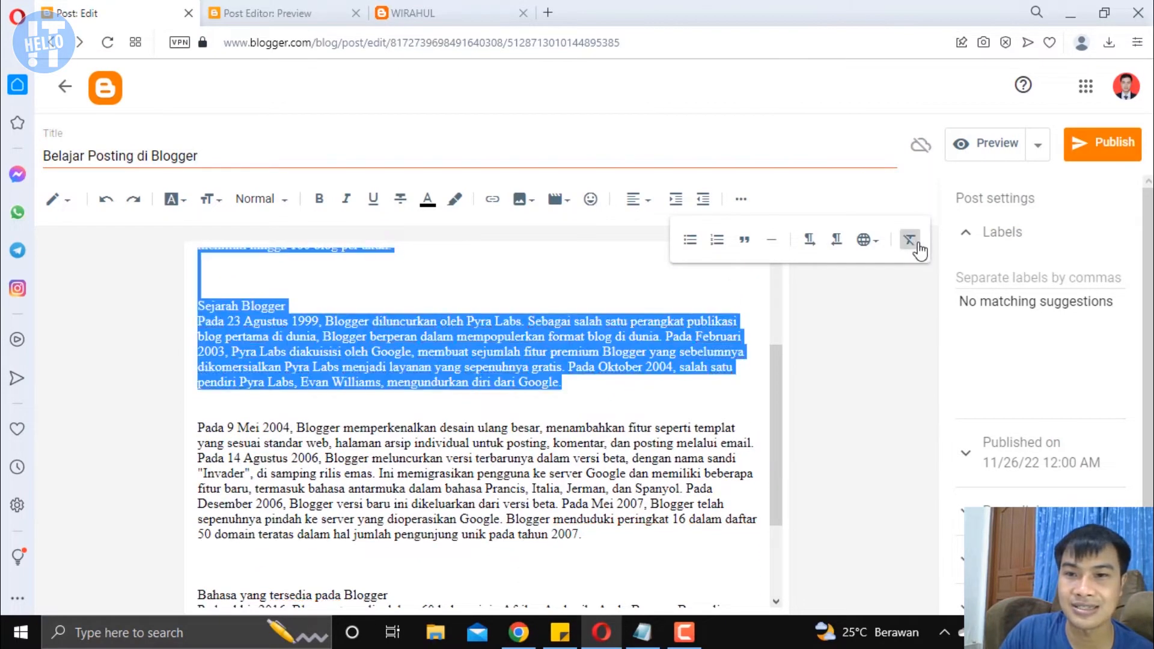
{"action": "left_click", "coordinate": [394, 311]}
{"action": "scroll", "coordinate": [394, 311], "scroll_direction": "up", "scroll_amount": 3}
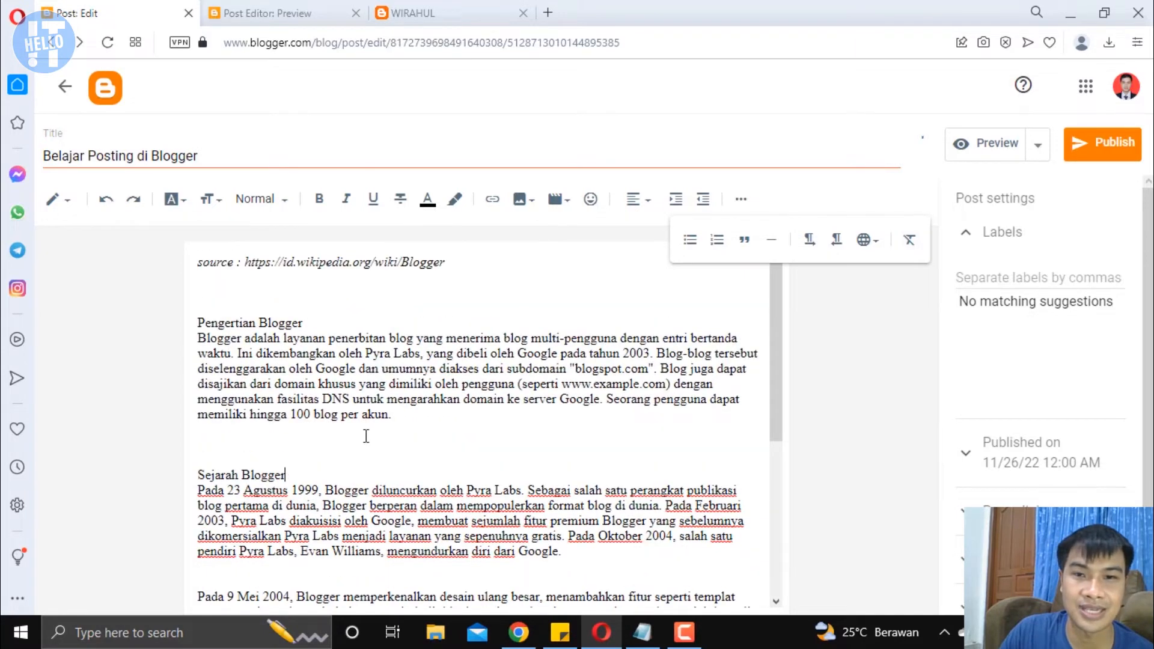
{"action": "left_click", "coordinate": [742, 202]}
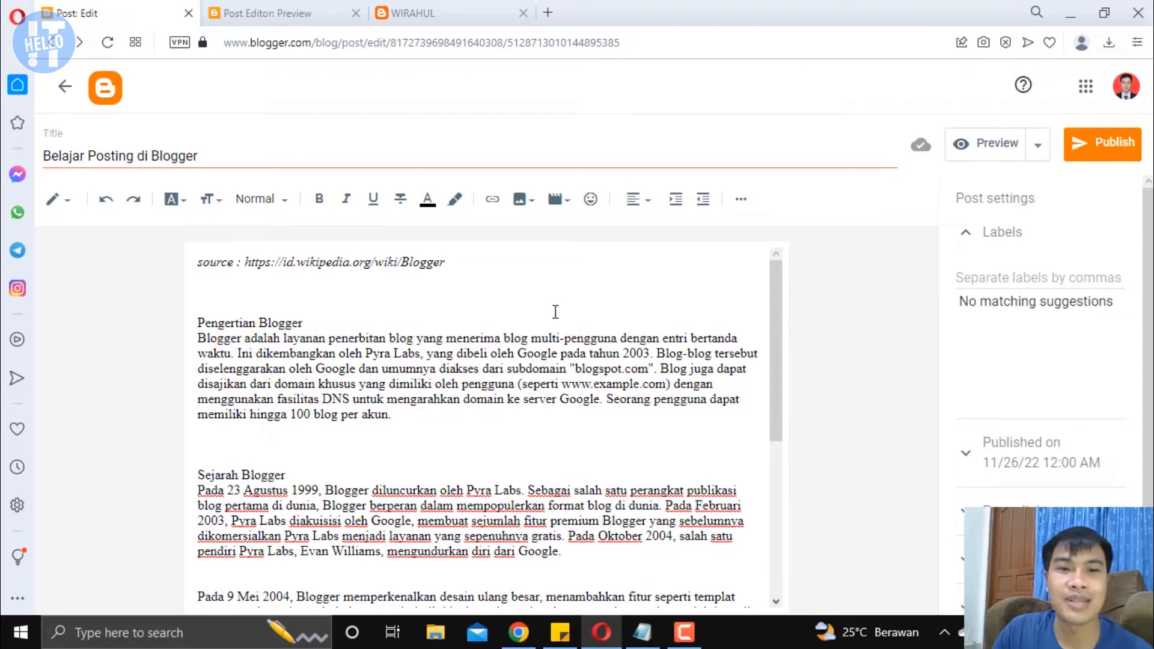
- Try left alignment on the paragraph under "Pengertian Blogger", and set it to center alignment
{"action": "left_click", "coordinate": [199, 325]}
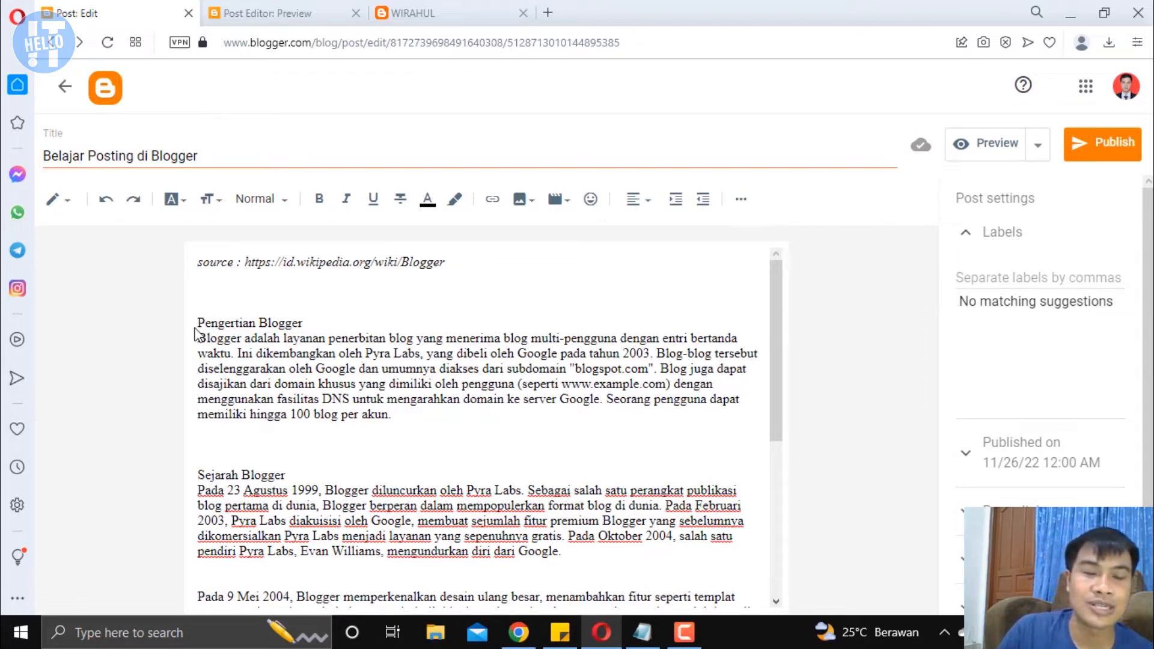
{"action": "left_click_drag", "start_coordinate": [198, 334], "coordinate": [428, 412]}
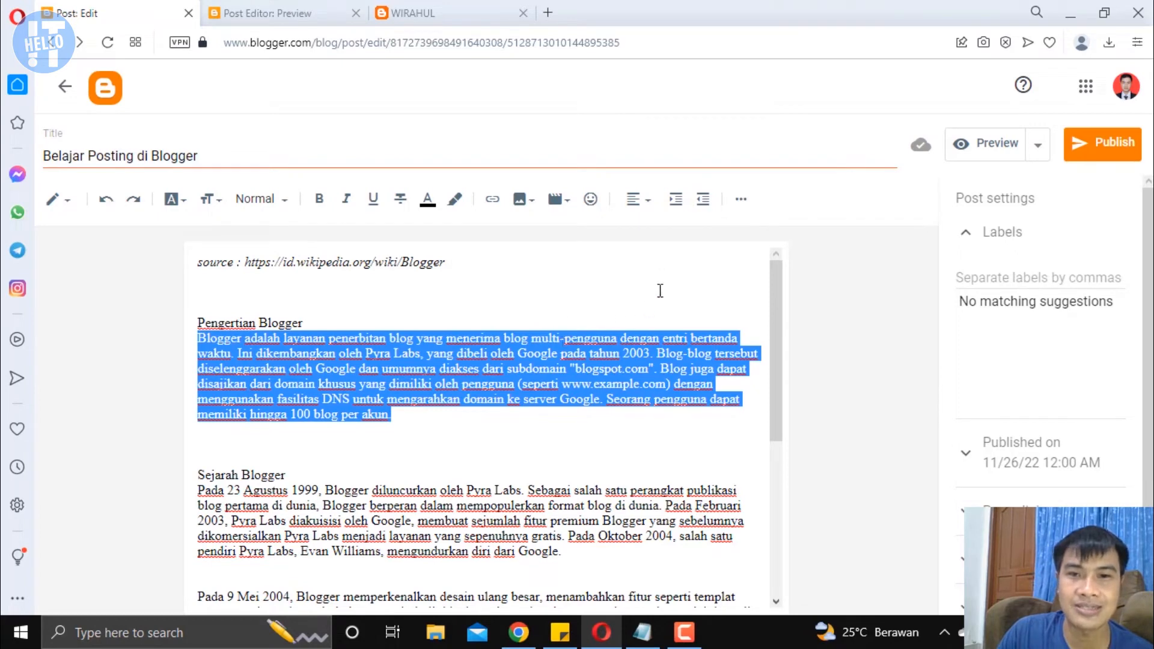
{"action": "left_click", "coordinate": [649, 203]}
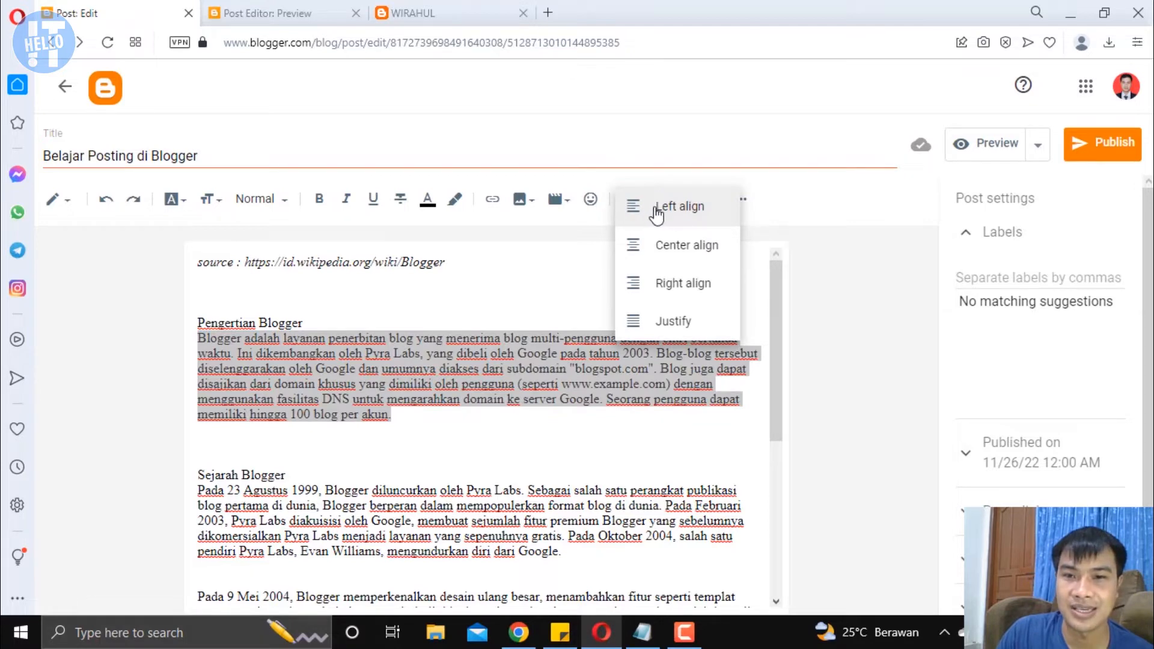
{"action": "left_click", "coordinate": [673, 222]}
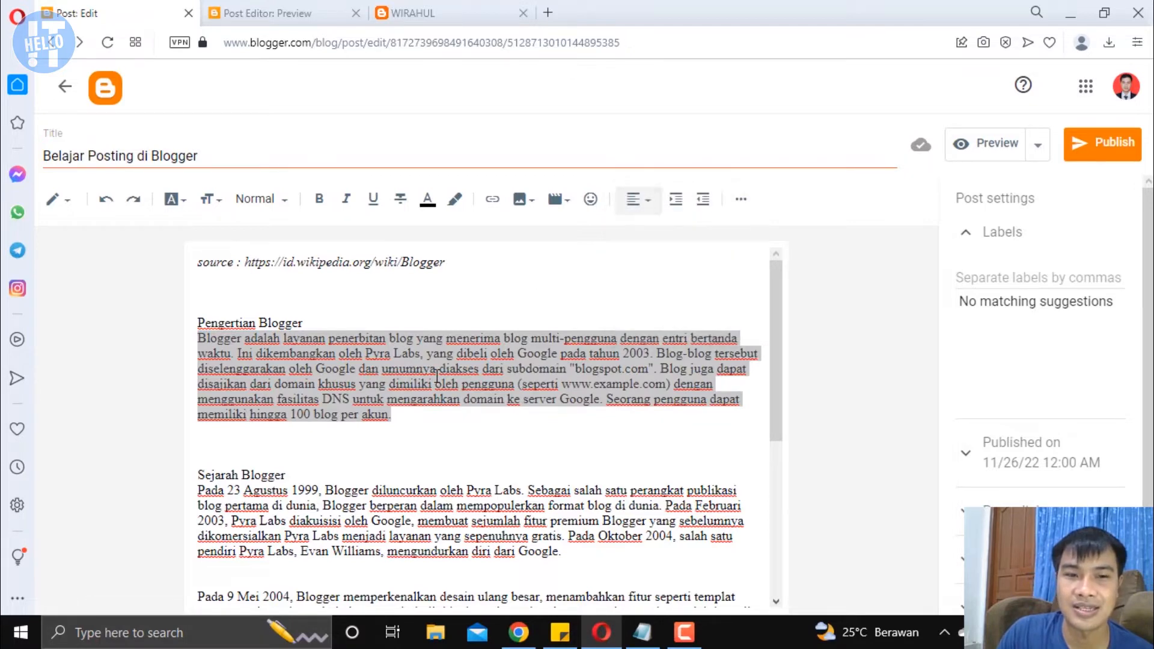
{"action": "left_click", "coordinate": [642, 203]}
{"action": "left_click", "coordinate": [676, 249]}
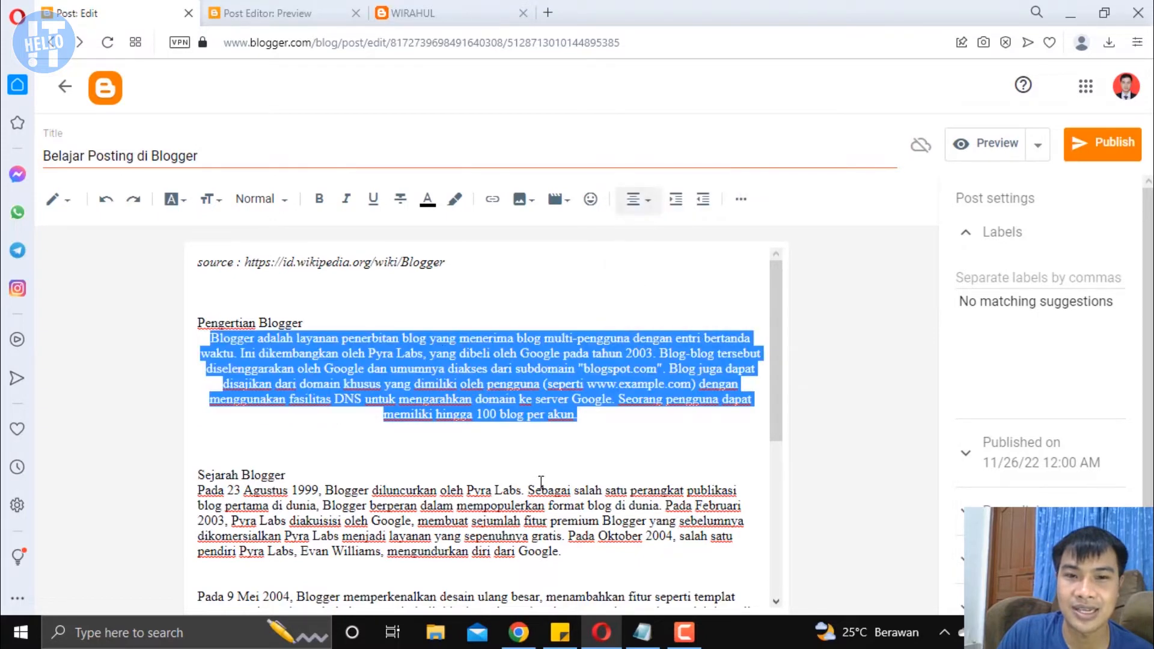
- Set the paragraph starting "Pada 23 Agustus 1999" under "Sejarah Blogger" to right alignment
{"action": "scroll", "coordinate": [422, 435], "scroll_direction": "down", "scroll_amount": 1}
{"action": "left_click_drag", "start_coordinate": [199, 406], "coordinate": [579, 466]}
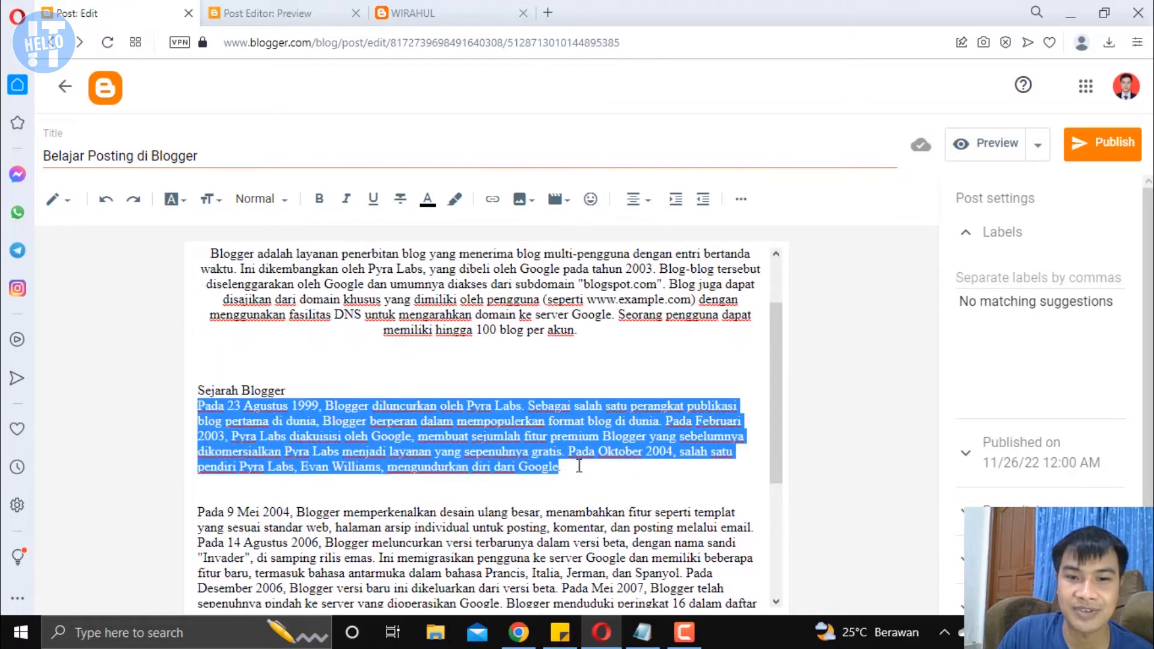
{"action": "left_click", "coordinate": [639, 199]}
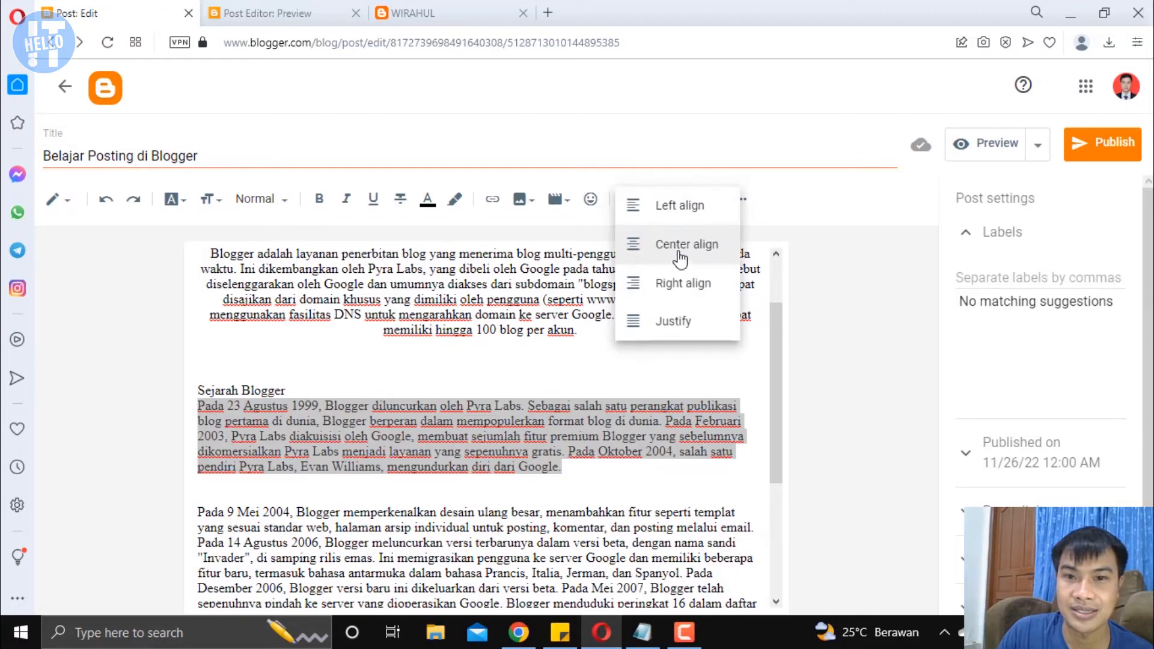
{"action": "left_click", "coordinate": [670, 296]}
- Justify the second "Sejarah Blogger" paragraph, which starts with "Pada 9 Mei 2004"
{"action": "scroll", "coordinate": [611, 415], "scroll_direction": "down", "scroll_amount": 1}
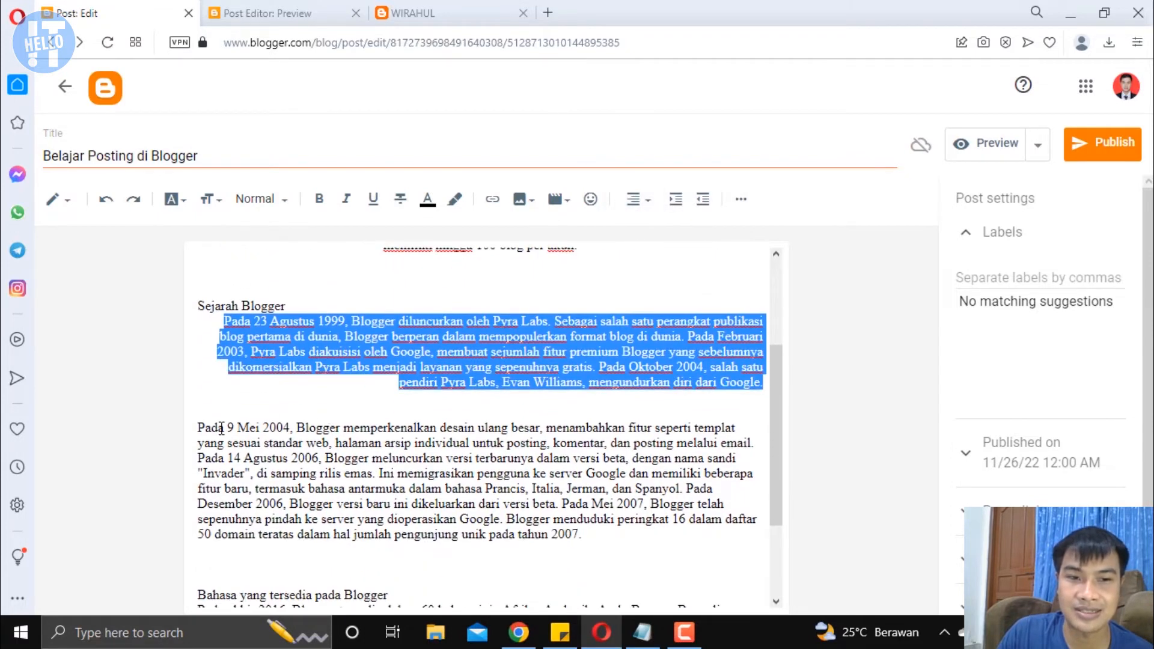
{"action": "left_click_drag", "start_coordinate": [199, 428], "coordinate": [581, 535]}
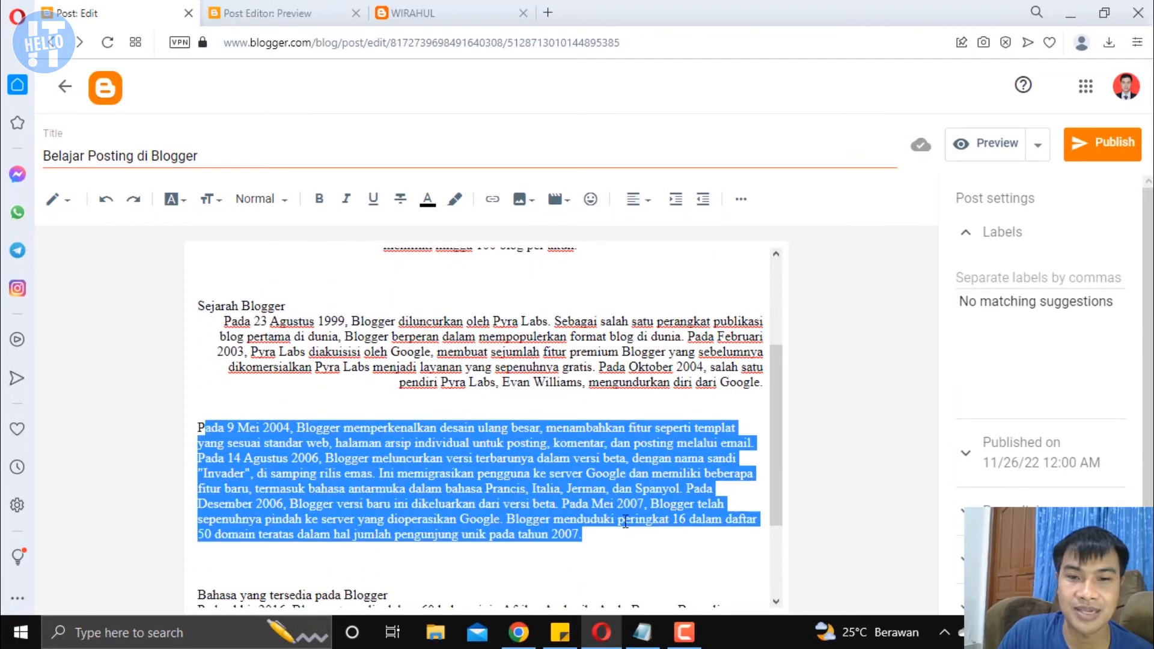
{"action": "left_click", "coordinate": [638, 199]}
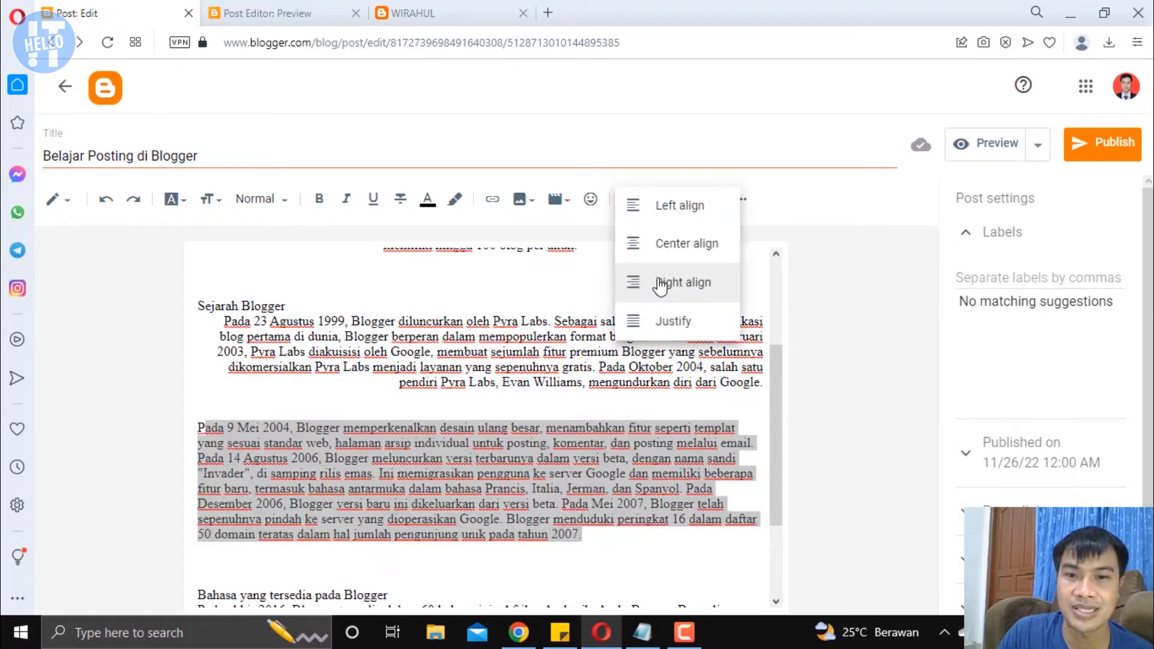
{"action": "left_click", "coordinate": [666, 322]}
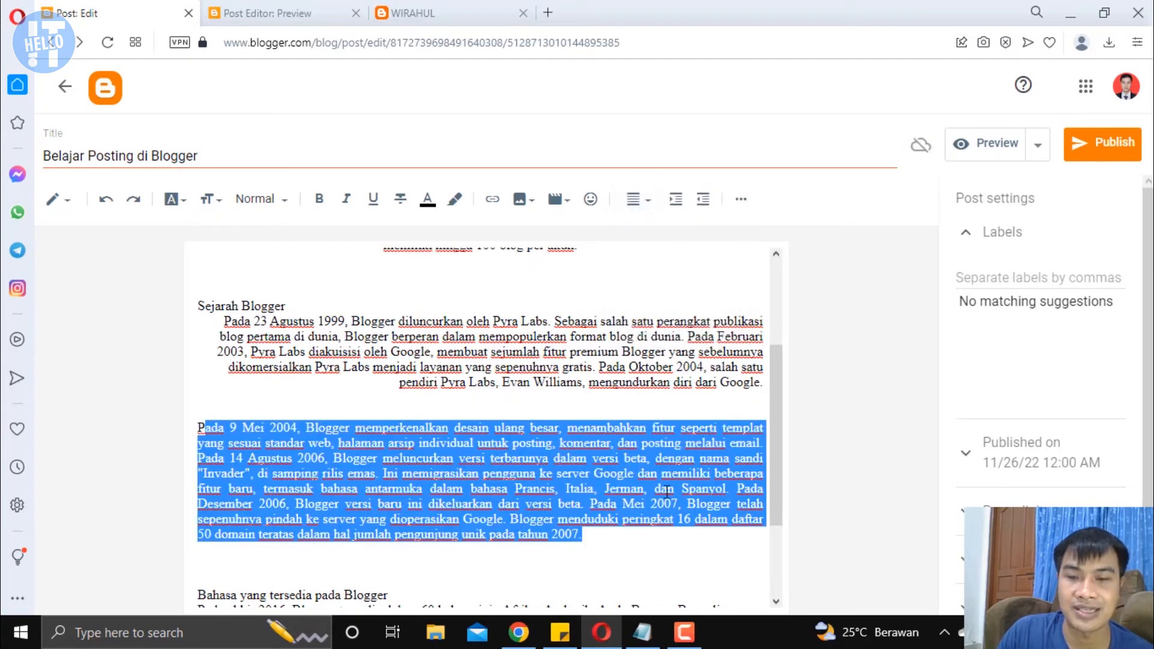
{"action": "left_click", "coordinate": [660, 530]}
- Preview the post to check the centered, right-aligned and justified paragraphs on the blog
{"action": "left_click", "coordinate": [994, 148]}
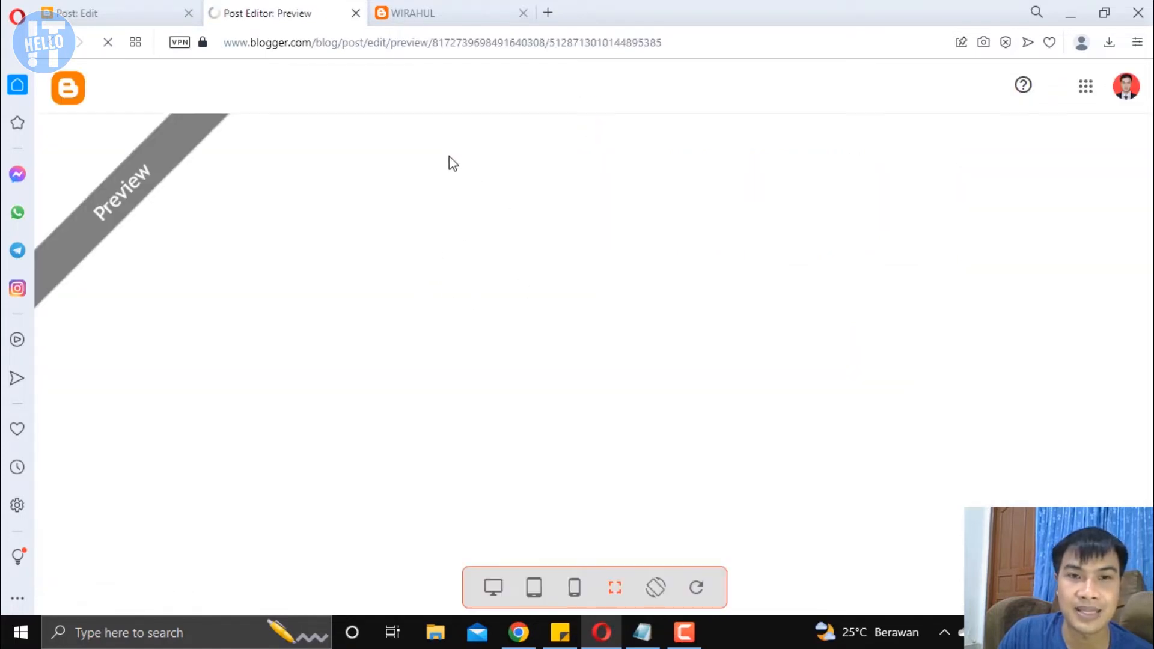
{"action": "scroll", "coordinate": [348, 258], "scroll_direction": "down", "scroll_amount": 3}
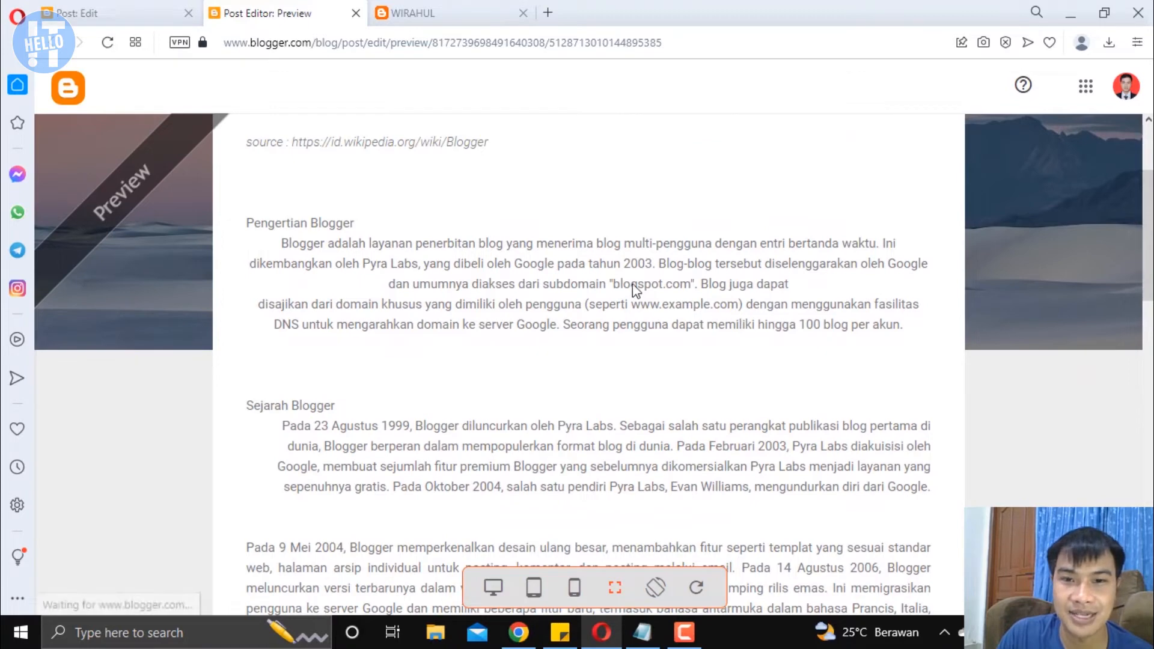
{"action": "scroll", "coordinate": [639, 294], "scroll_direction": "down", "scroll_amount": 3}
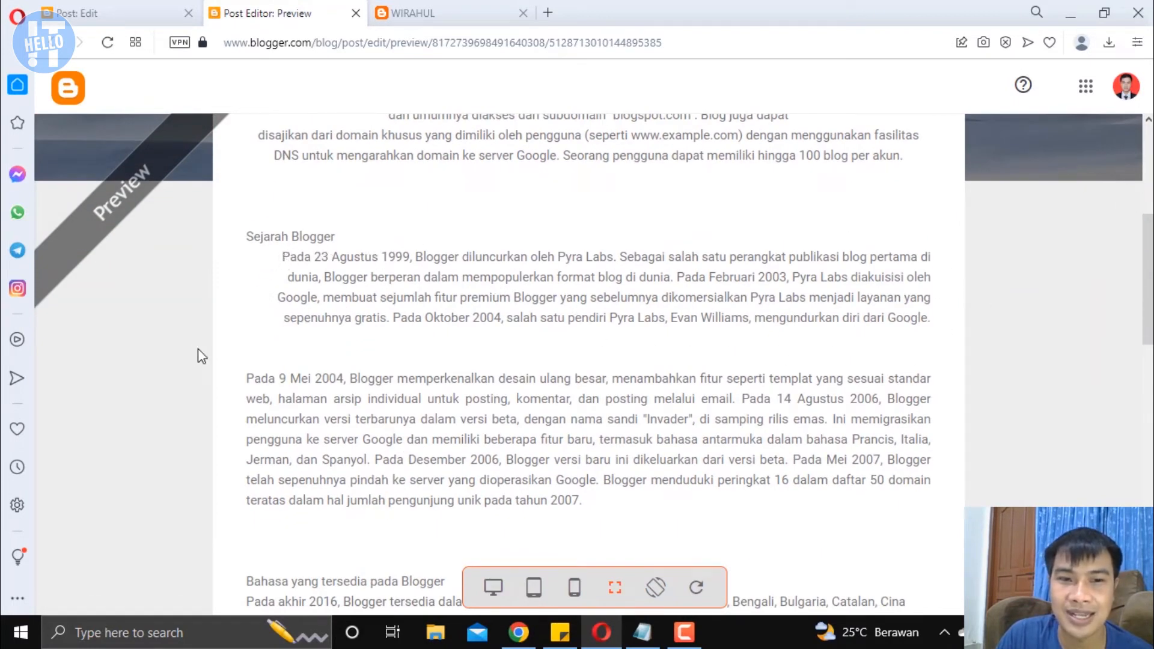
{"action": "scroll", "coordinate": [237, 352], "scroll_direction": "down", "scroll_amount": 2}
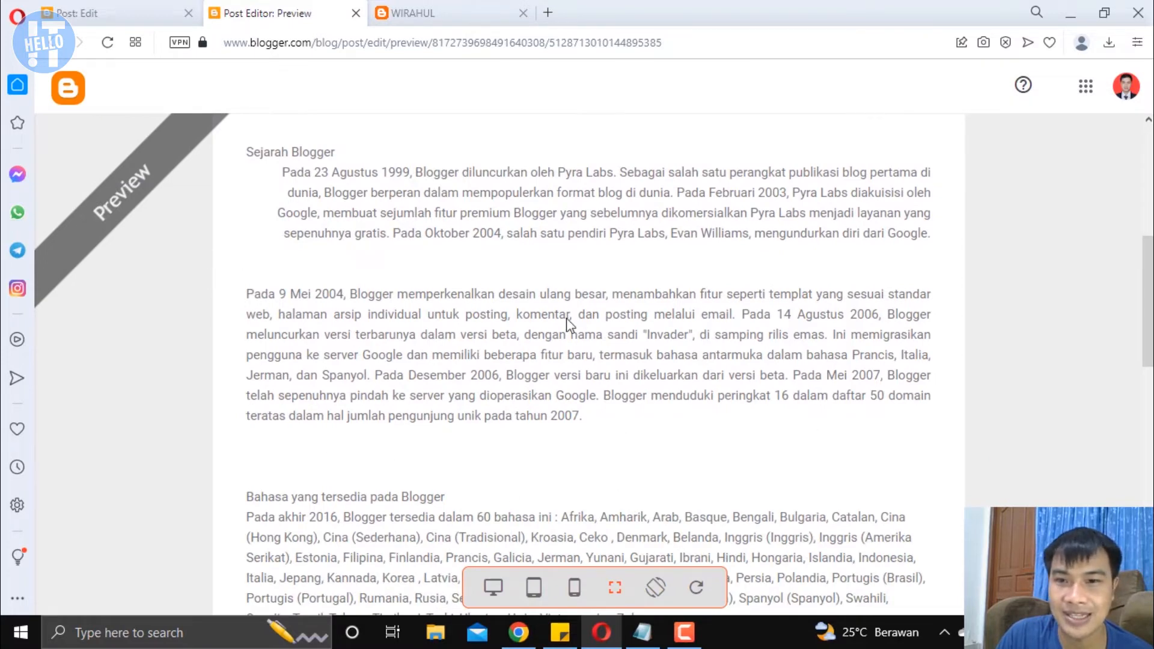
{"action": "scroll", "coordinate": [516, 343], "scroll_direction": "down", "scroll_amount": 4}
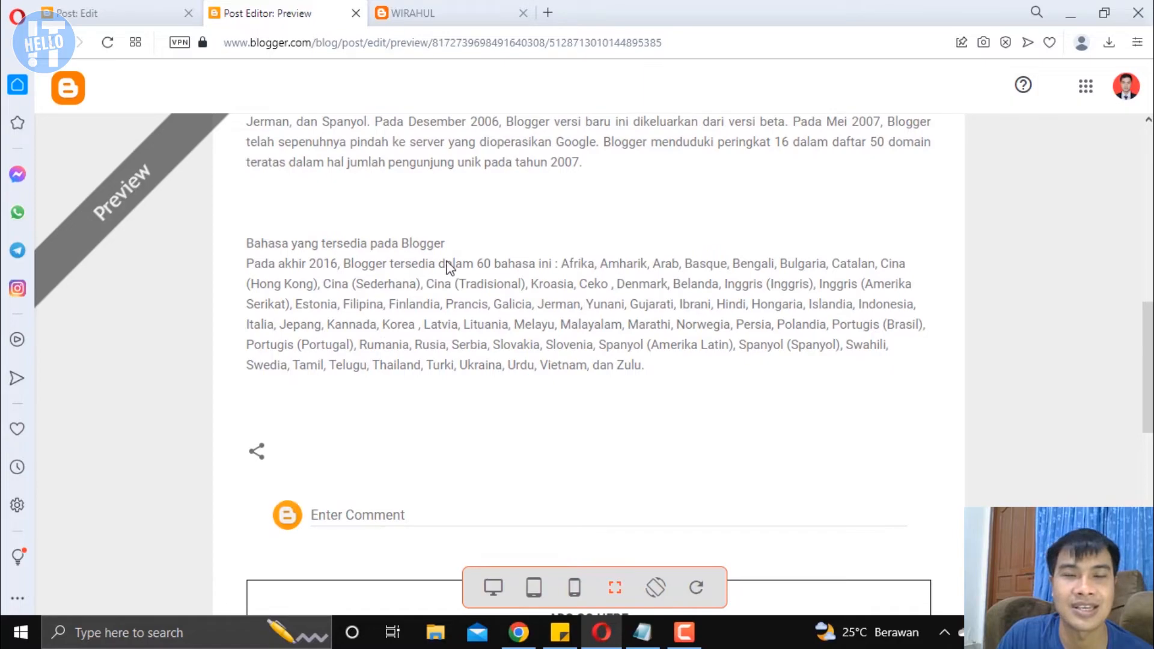
{"action": "scroll", "coordinate": [454, 268], "scroll_direction": "up", "scroll_amount": 11}
- Return to the post editor and reset the "Pengertian Blogger" and "Sejarah Blogger" paragraphs to left alignment
{"action": "left_click", "coordinate": [125, 7]}
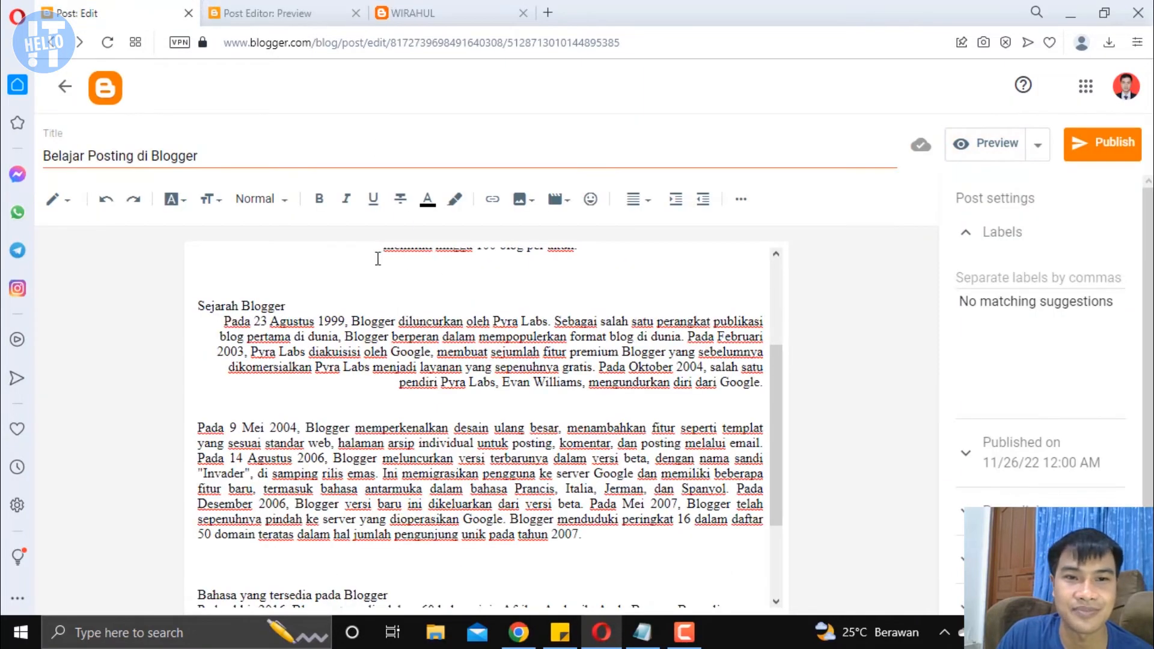
{"action": "scroll", "coordinate": [236, 285], "scroll_direction": "up", "scroll_amount": 3}
{"action": "left_click_drag", "start_coordinate": [200, 320], "coordinate": [518, 453]}
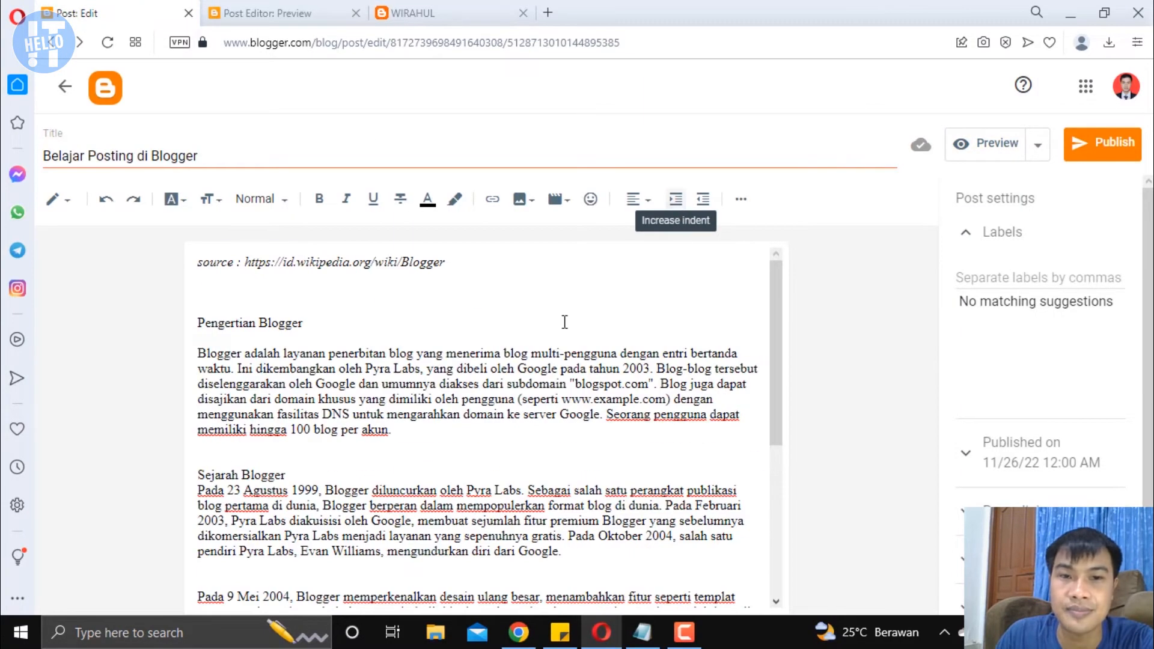
{"action": "left_click", "coordinate": [559, 322]}
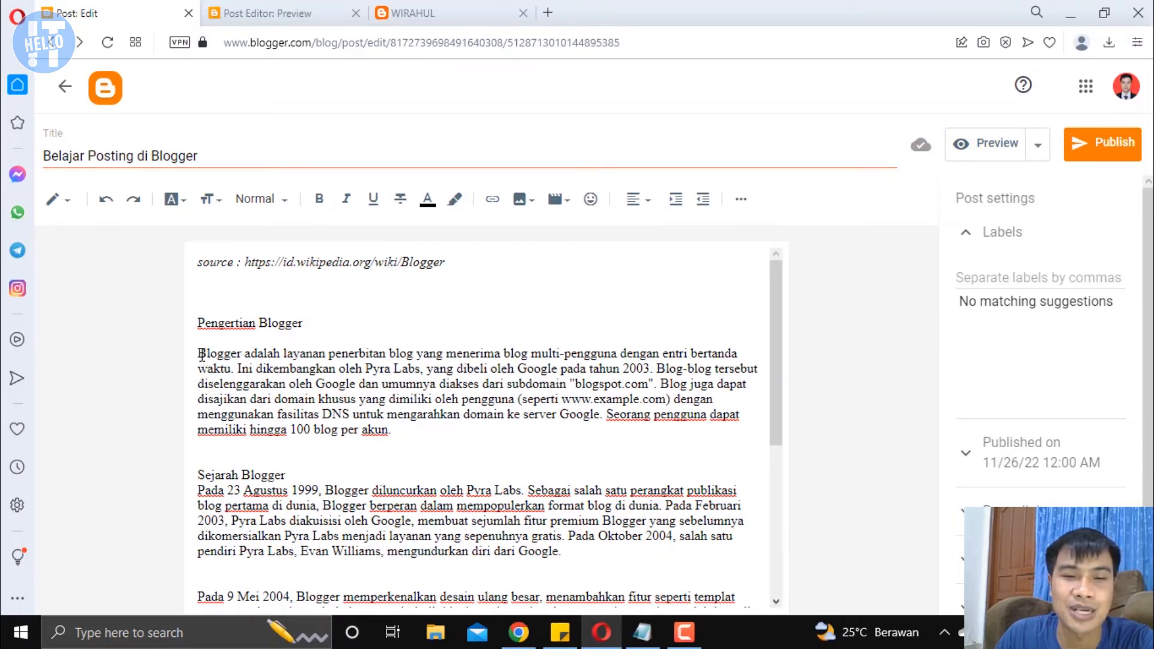
- Increase the indent of the paragraph under "Pengertian Blogger" by three levels
{"action": "left_click_drag", "start_coordinate": [200, 355], "coordinate": [400, 436]}
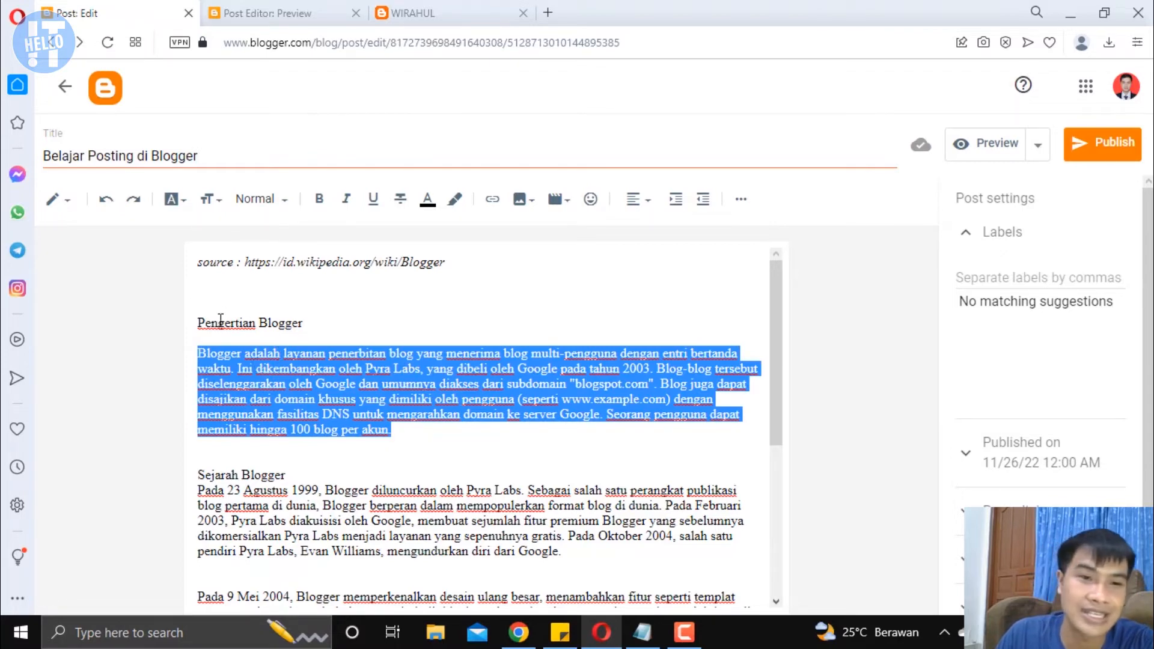
{"action": "left_click_drag", "start_coordinate": [202, 357], "coordinate": [397, 432]}
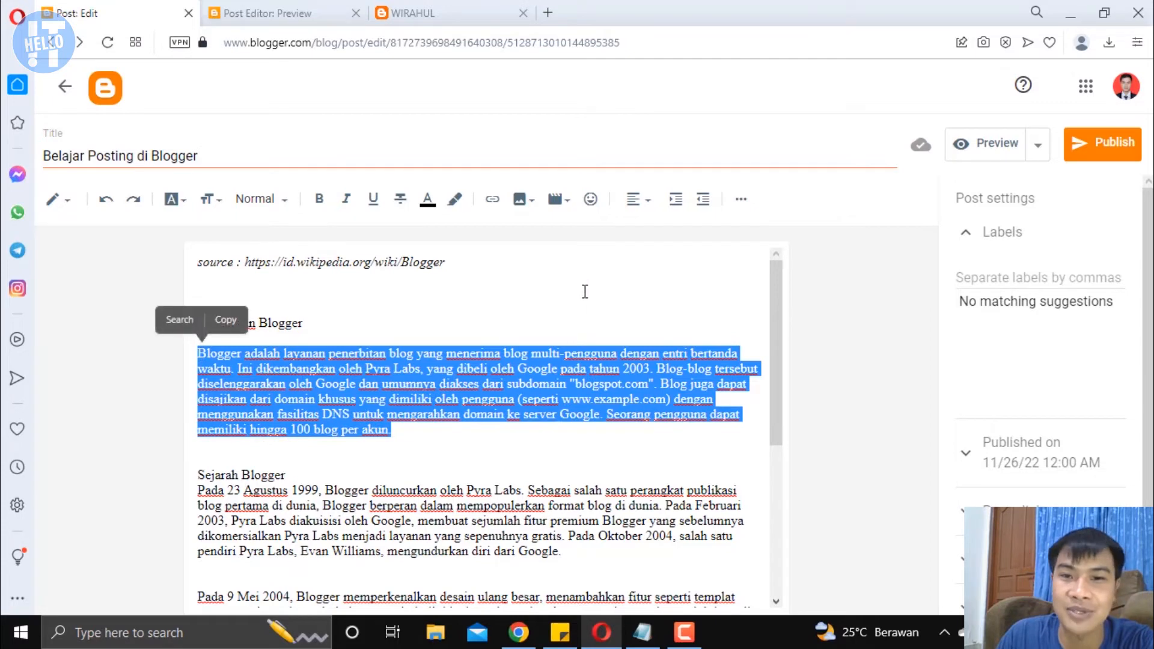
{"action": "left_click", "coordinate": [676, 199]}
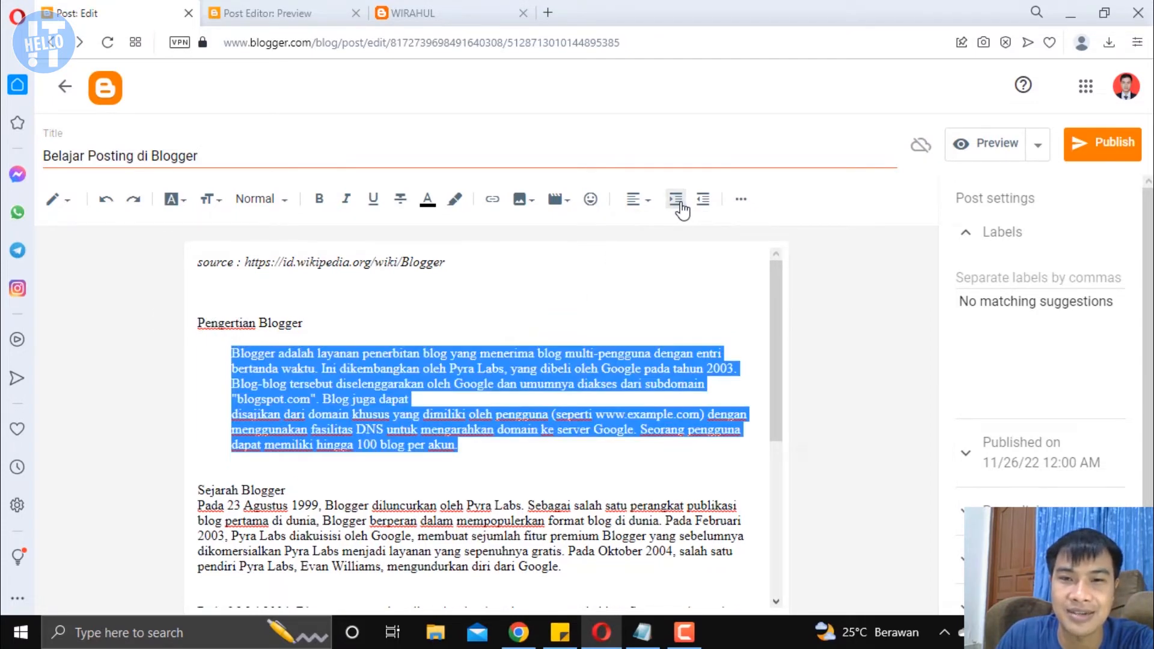
{"action": "left_click", "coordinate": [676, 199]}
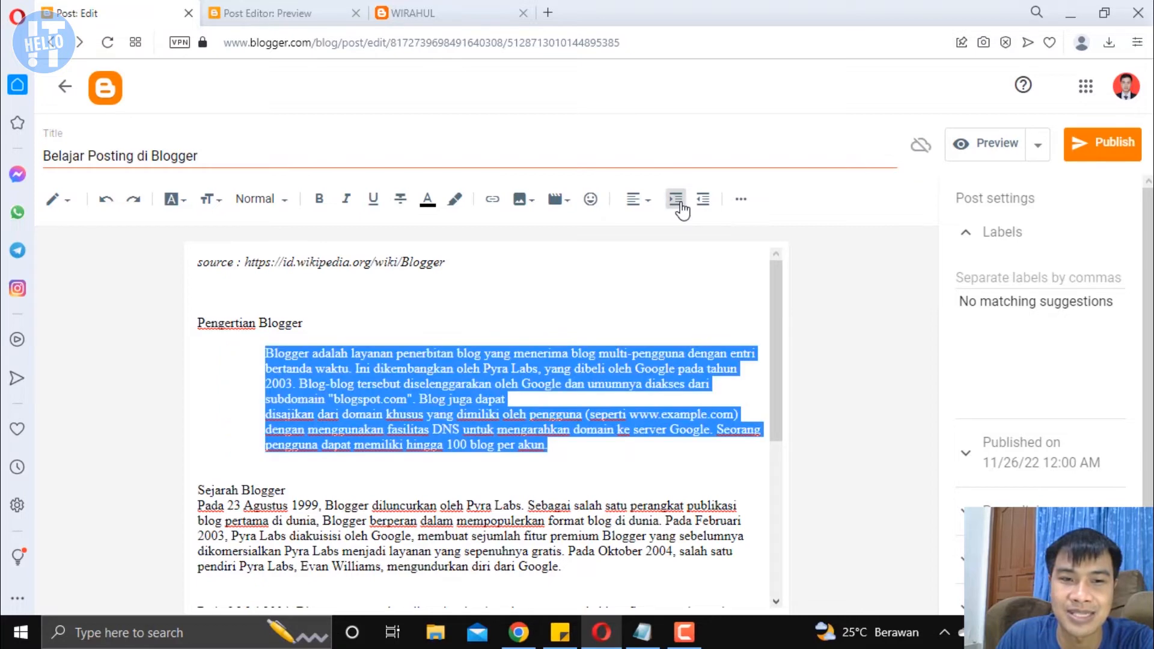
{"action": "left_click", "coordinate": [676, 199]}
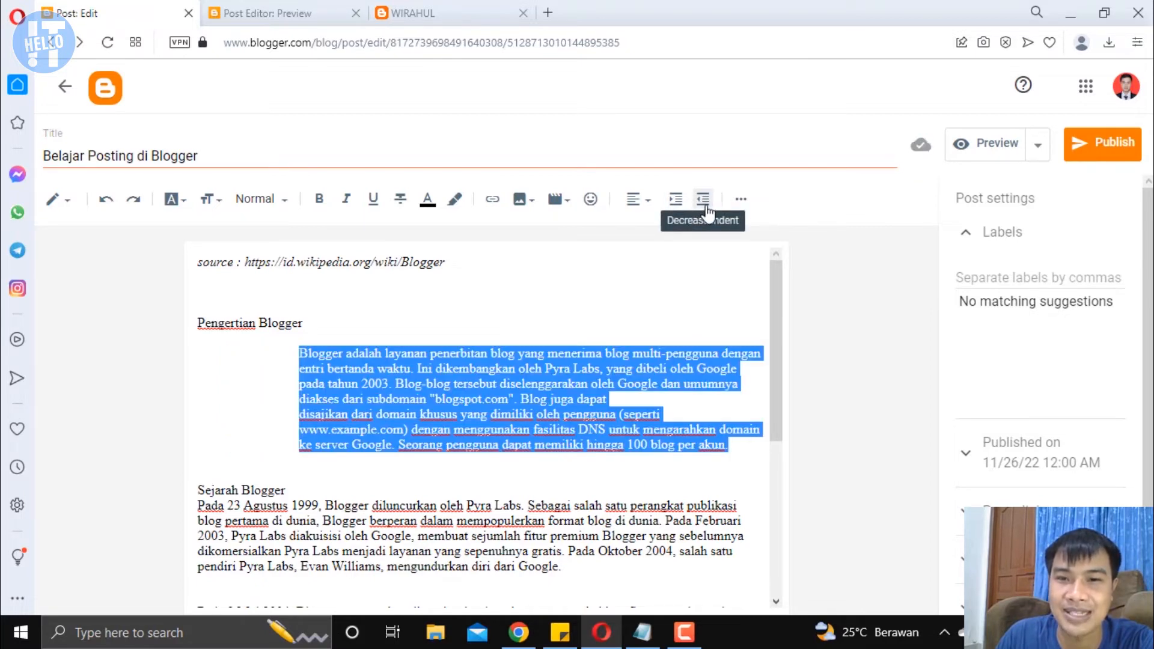
- Decrease the indent of the "Pengertian Blogger" paragraph by three levels, back to the margin
{"action": "left_click", "coordinate": [704, 204]}
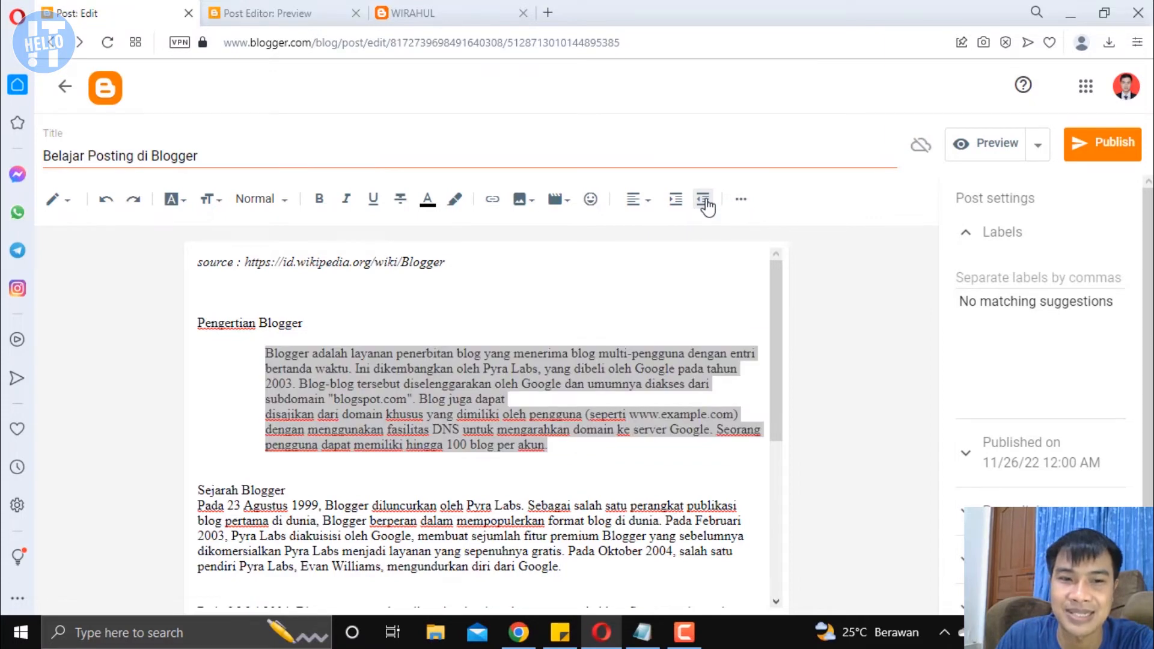
{"action": "left_click", "coordinate": [705, 201]}
{"action": "left_click", "coordinate": [705, 201]}
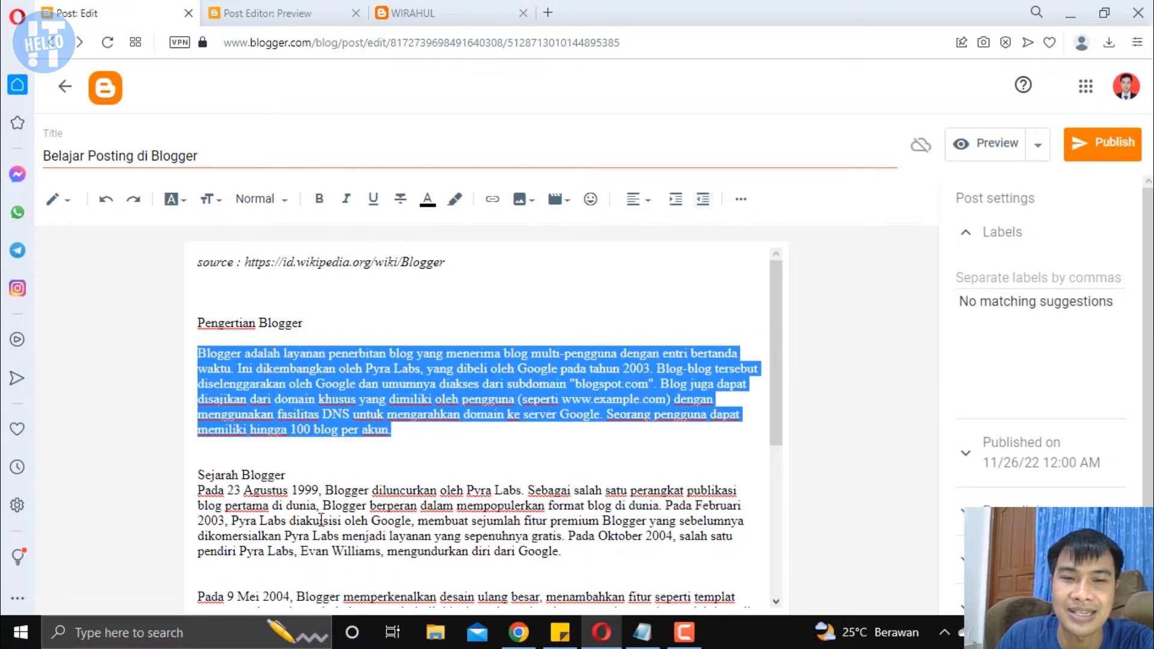
{"action": "left_click", "coordinate": [409, 428]}
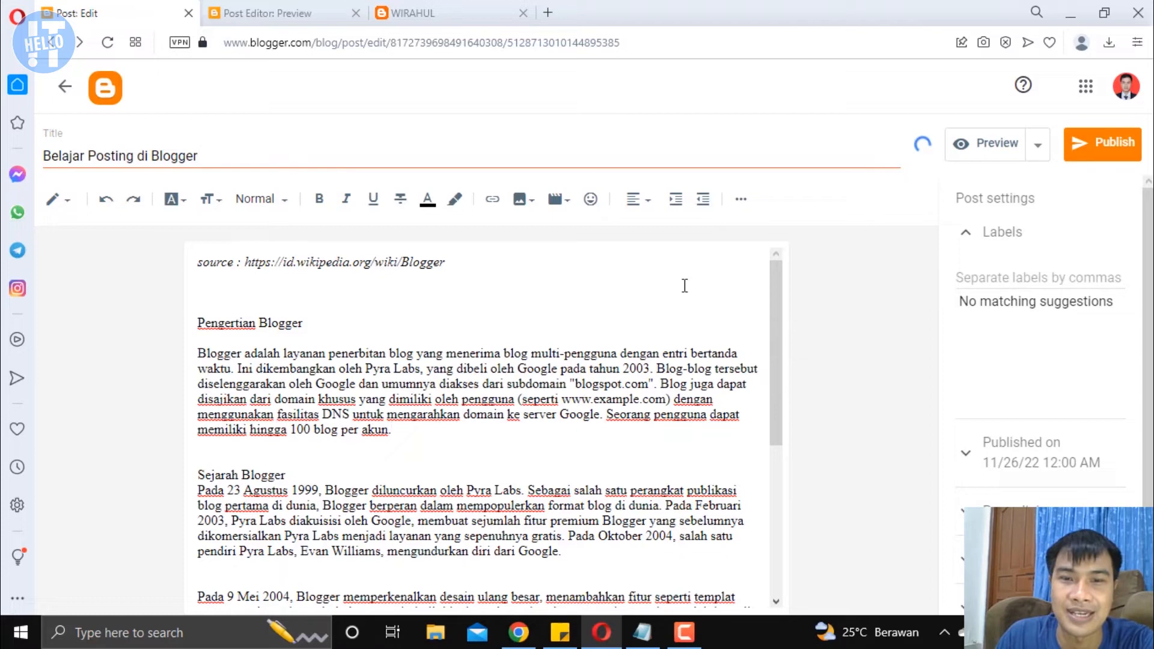
- Format the "Pengertian Blogger" title and the paragraph below it as a bulleted list
{"action": "left_click", "coordinate": [743, 204]}
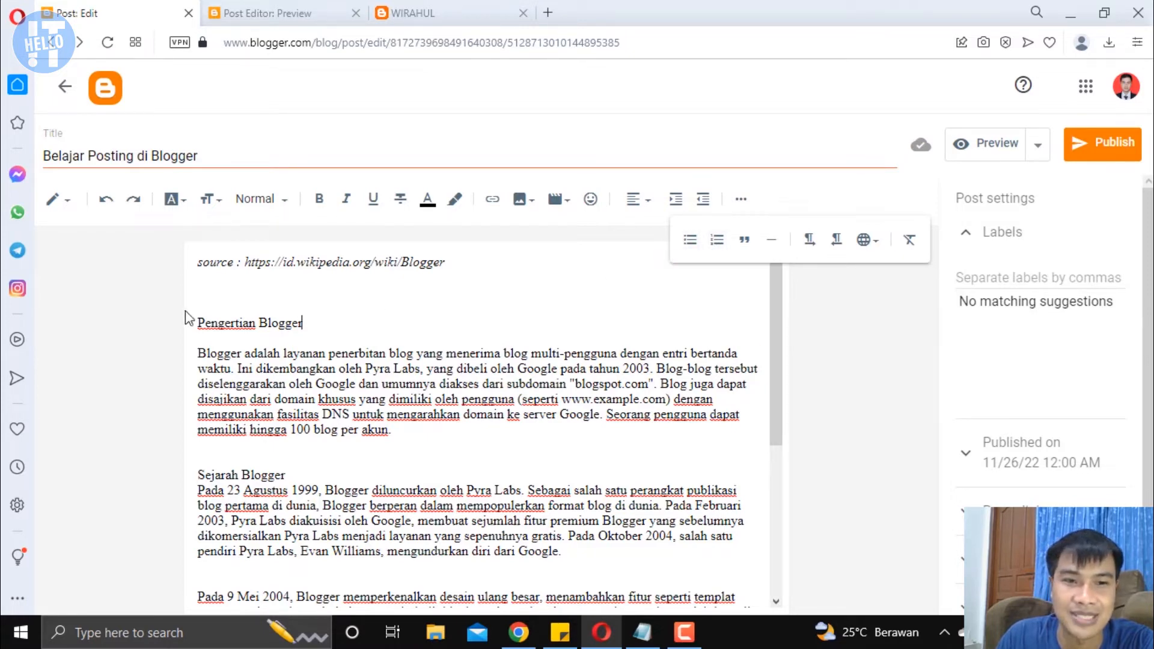
{"action": "left_click_drag", "start_coordinate": [200, 322], "coordinate": [408, 431]}
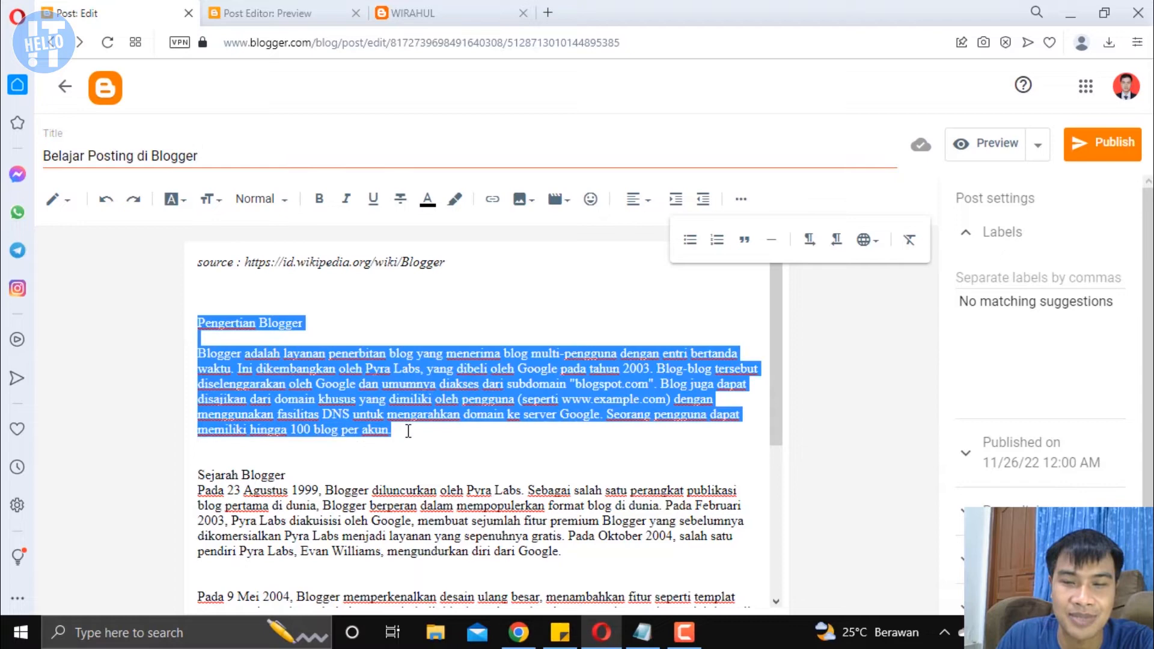
{"action": "left_click", "coordinate": [690, 239]}
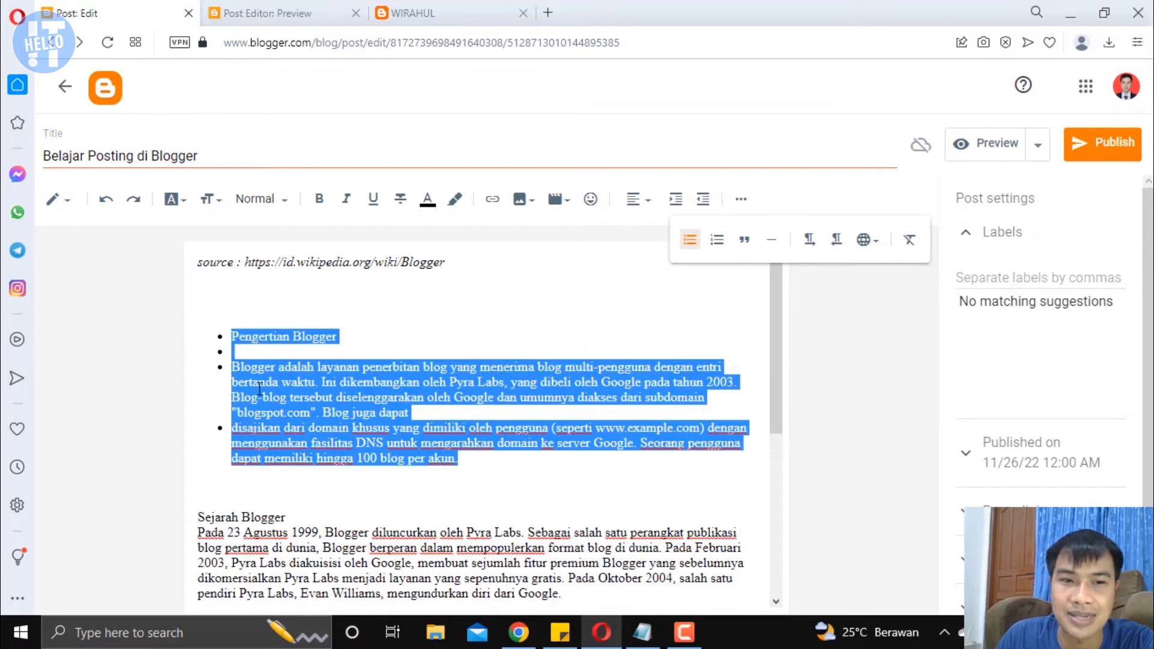
{"action": "left_click", "coordinate": [340, 318]}
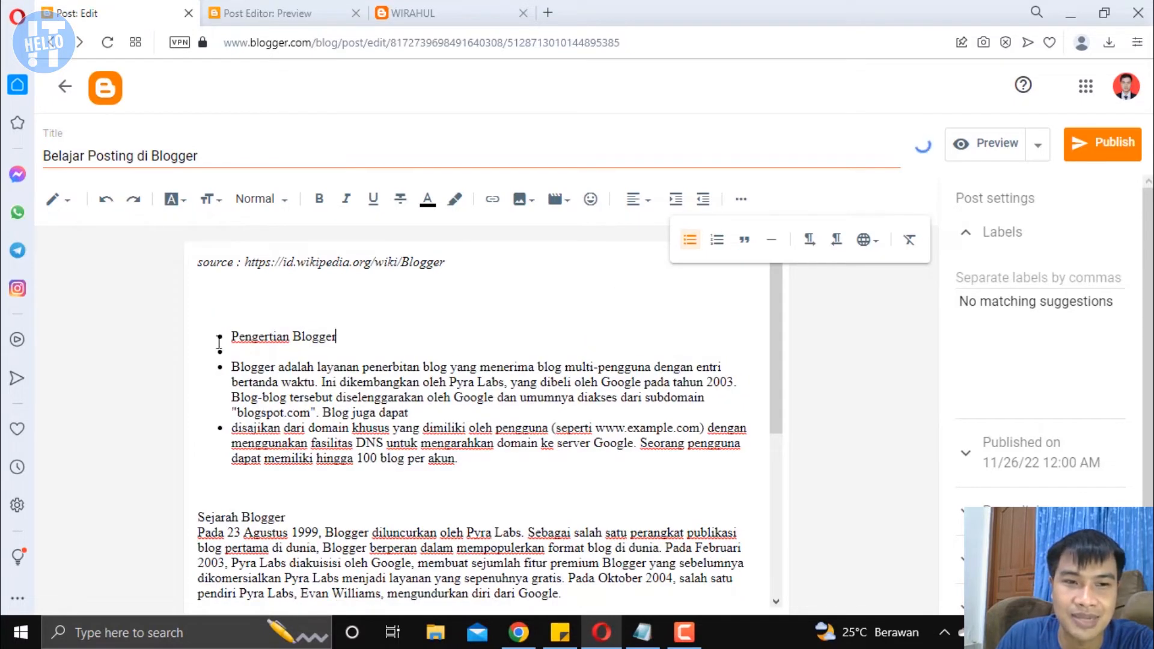
- Format the "Sejarah Blogger" title and its first paragraph as a numbered list
{"action": "scroll", "coordinate": [507, 305], "scroll_direction": "down", "scroll_amount": 2}
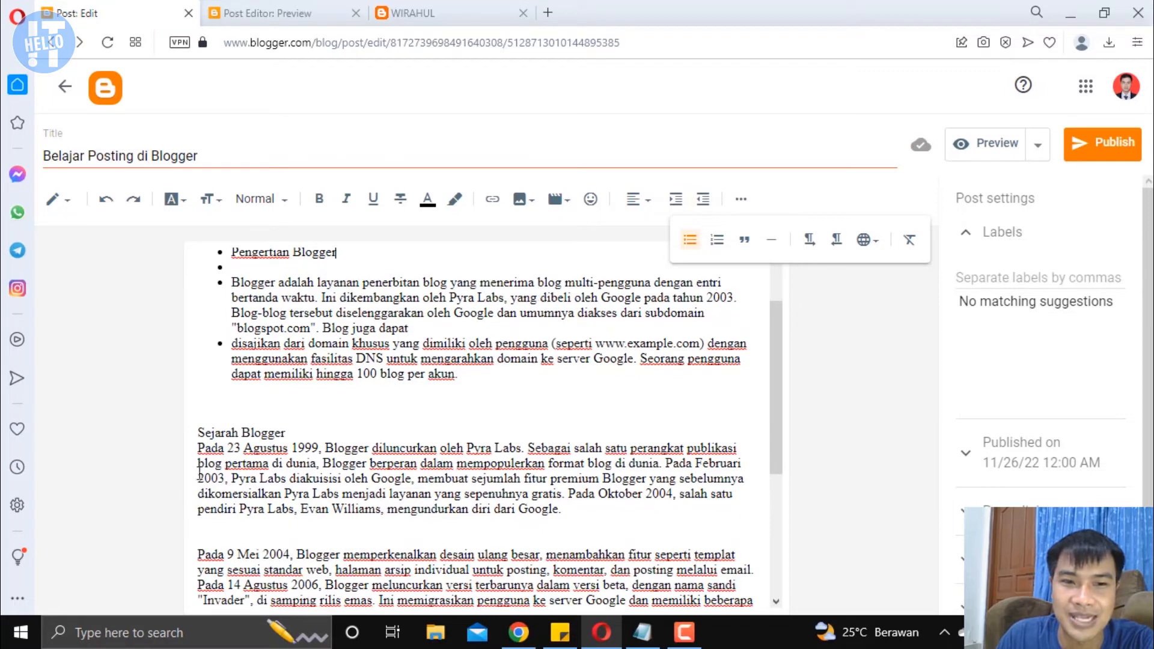
{"action": "left_click_drag", "start_coordinate": [198, 432], "coordinate": [595, 507]}
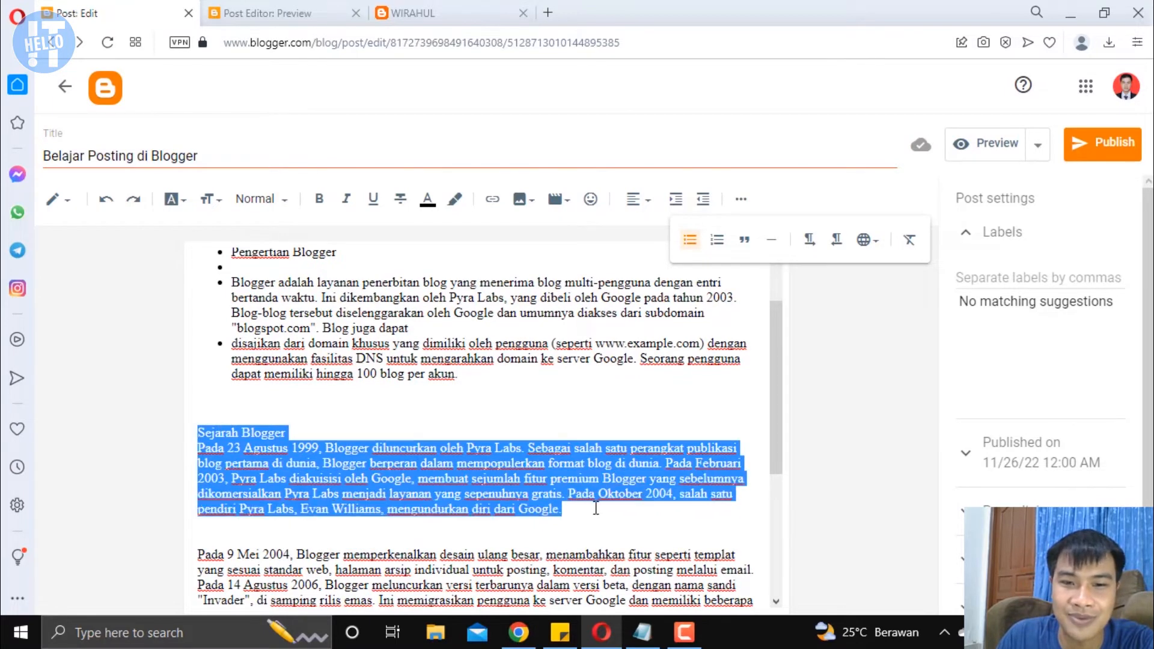
{"action": "left_click", "coordinate": [723, 246]}
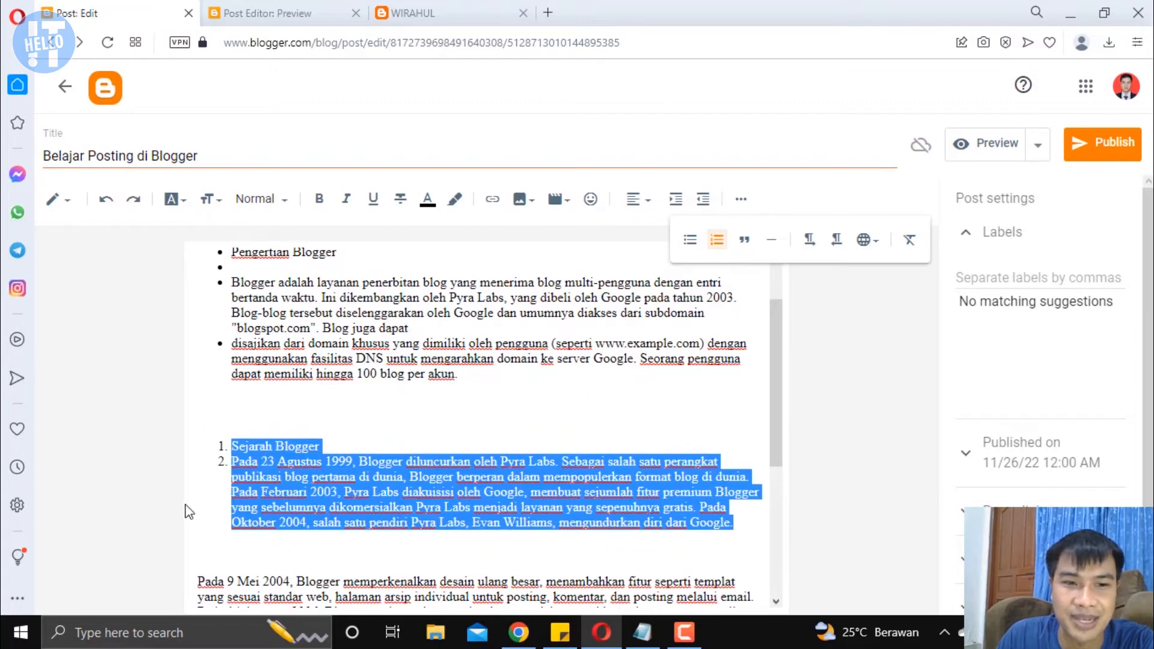
{"action": "left_click", "coordinate": [256, 449]}
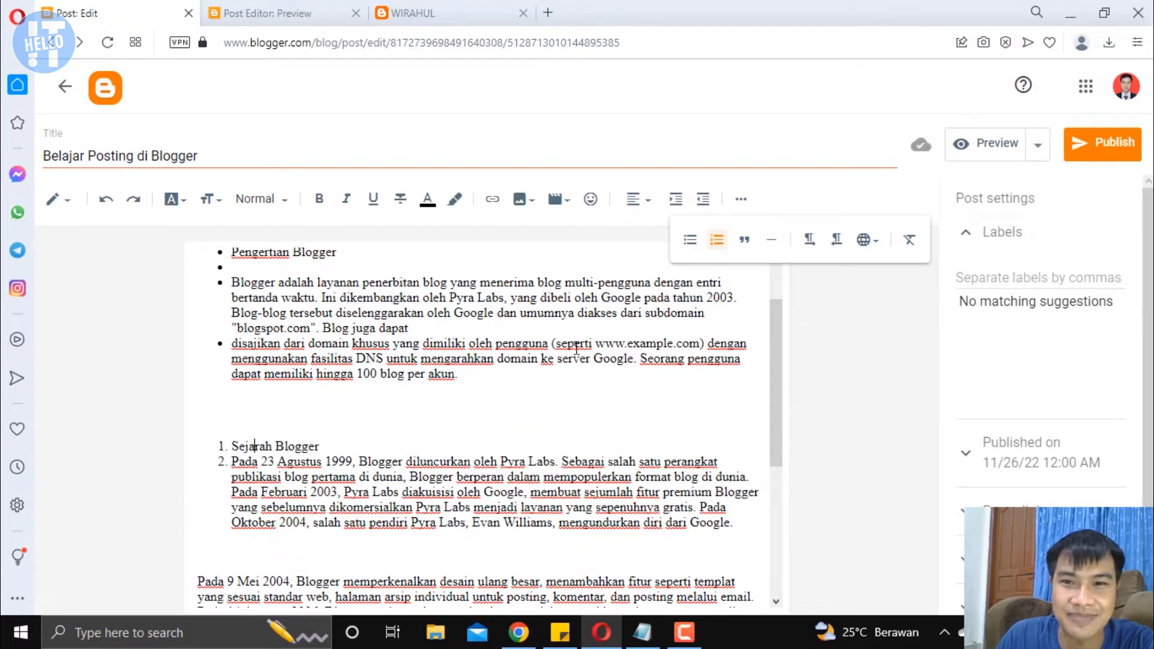
- Split the "Pada 9 Mei 2004" paragraph after "Pada 14 Agustus 2006," with a blank line and format its first part as a quote
{"action": "scroll", "coordinate": [592, 329], "scroll_direction": "down", "scroll_amount": 5}
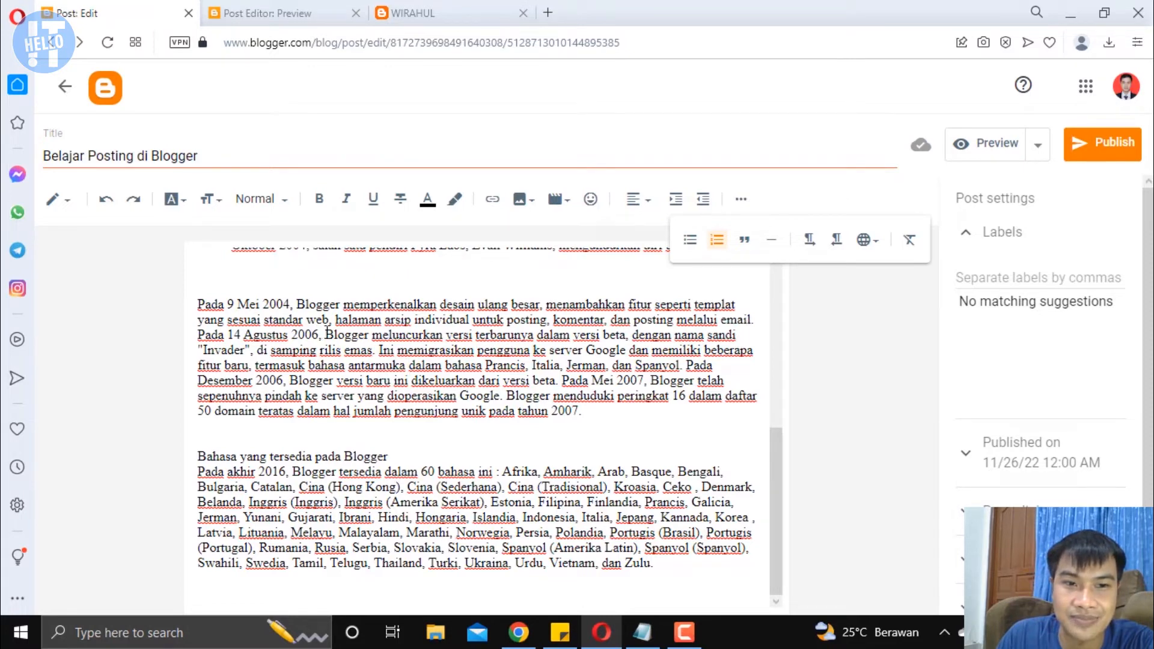
{"action": "key", "text": "Return"}
{"action": "key", "text": "Return"}
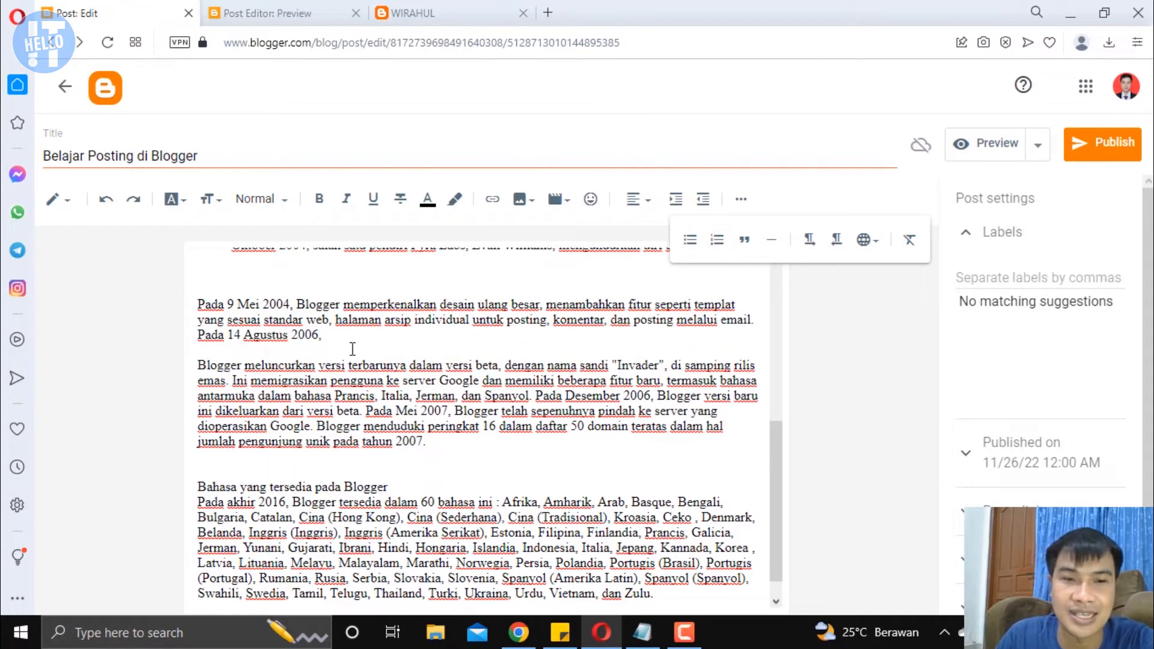
{"action": "left_click_drag", "start_coordinate": [343, 340], "coordinate": [197, 304]}
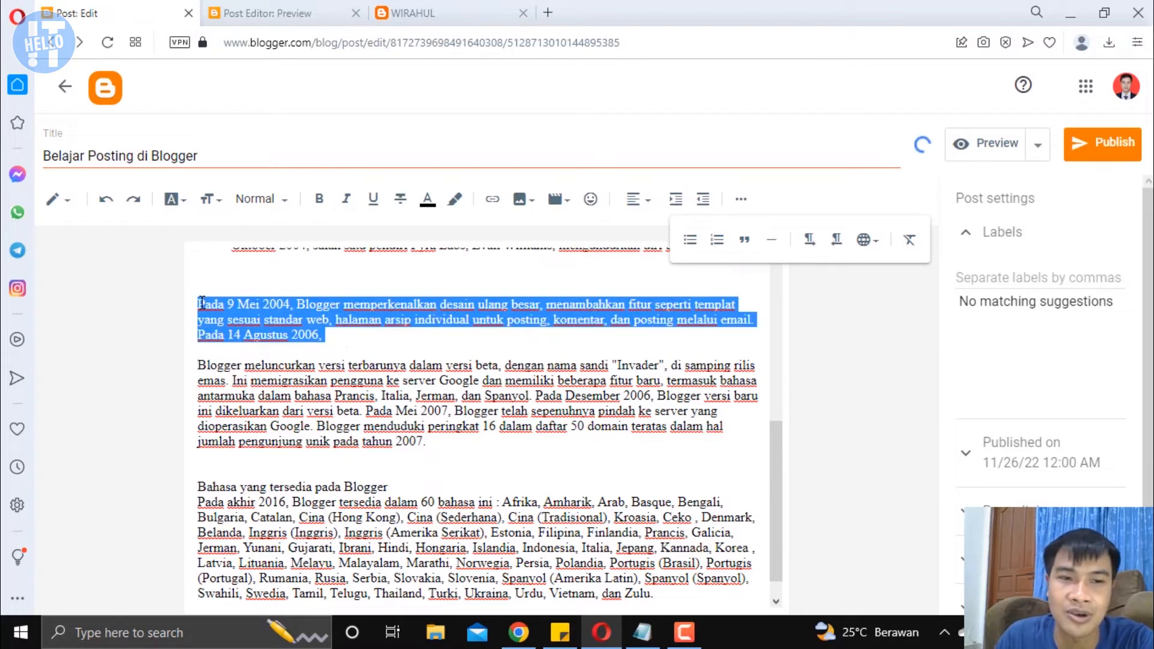
{"action": "left_click", "coordinate": [744, 241]}
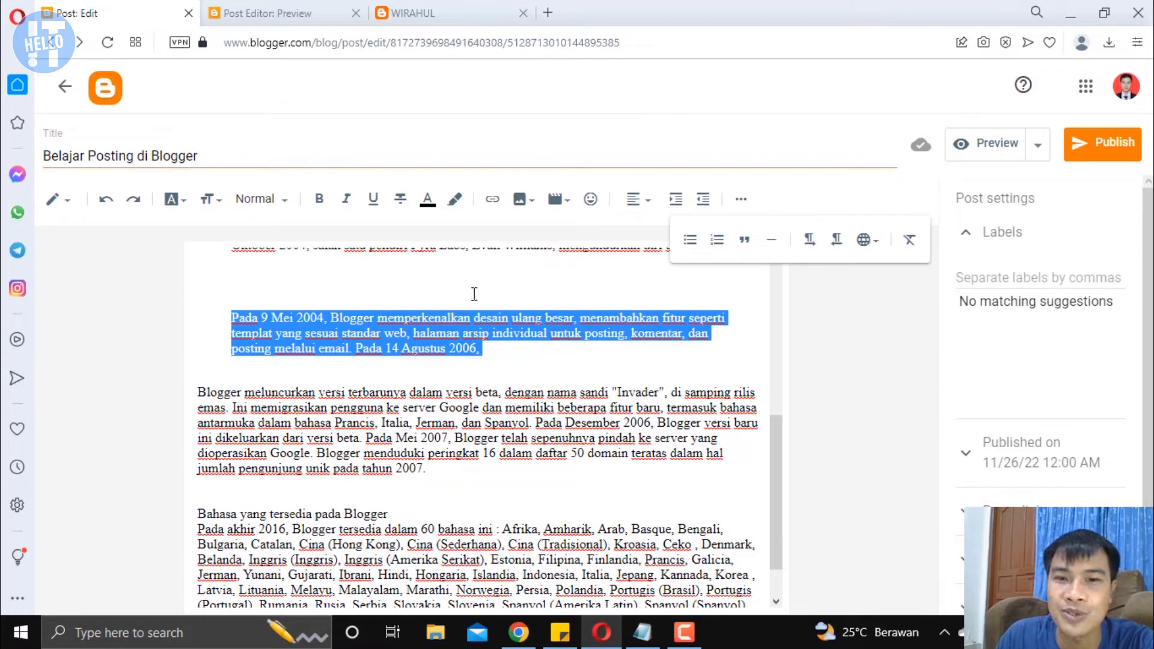
- Preview the post and examine how the bulleted list, numbered list and quote are rendered
{"action": "left_click", "coordinate": [969, 148]}
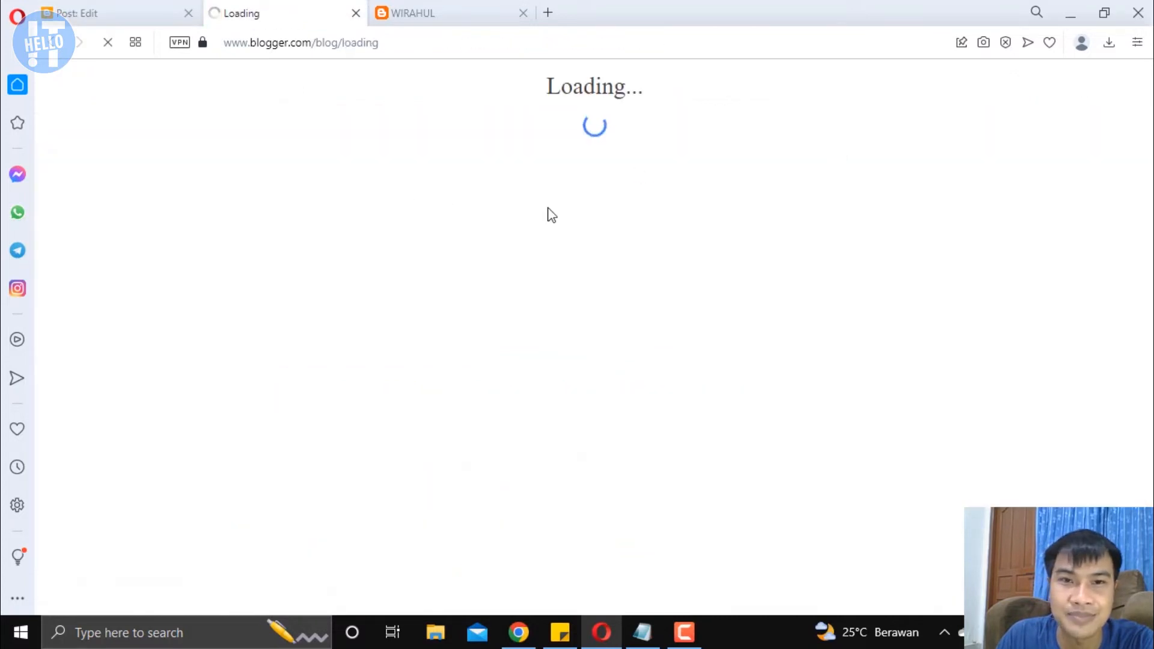
{"action": "scroll", "coordinate": [488, 203], "scroll_direction": "down", "scroll_amount": 5}
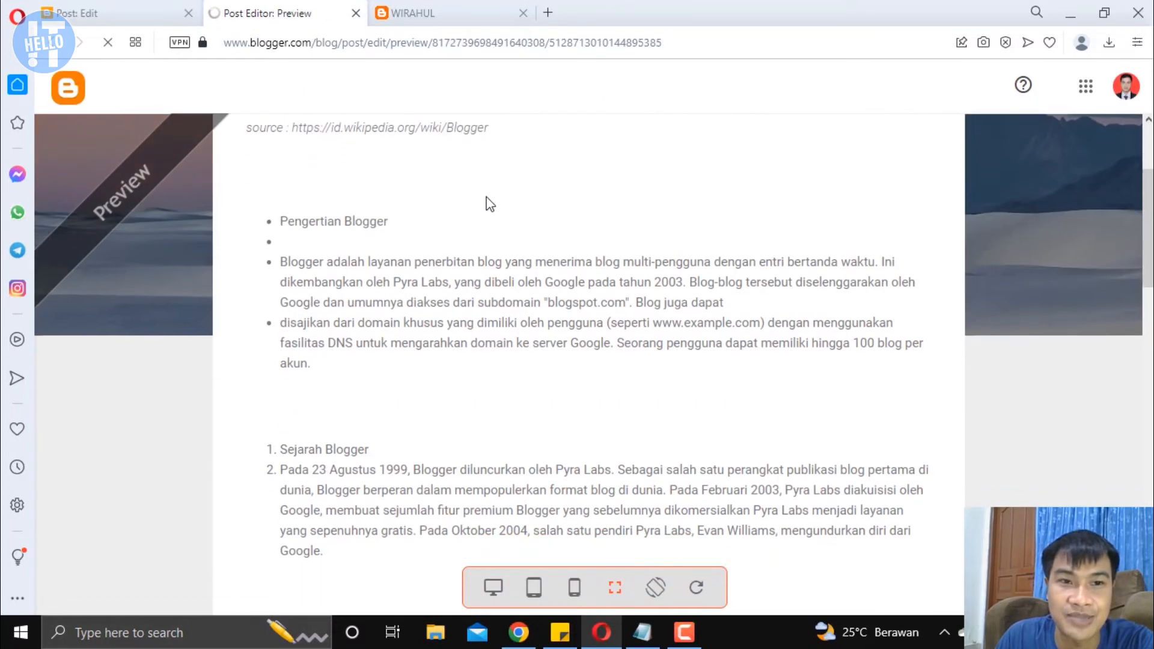
{"action": "scroll", "coordinate": [335, 193], "scroll_direction": "up", "scroll_amount": 3}
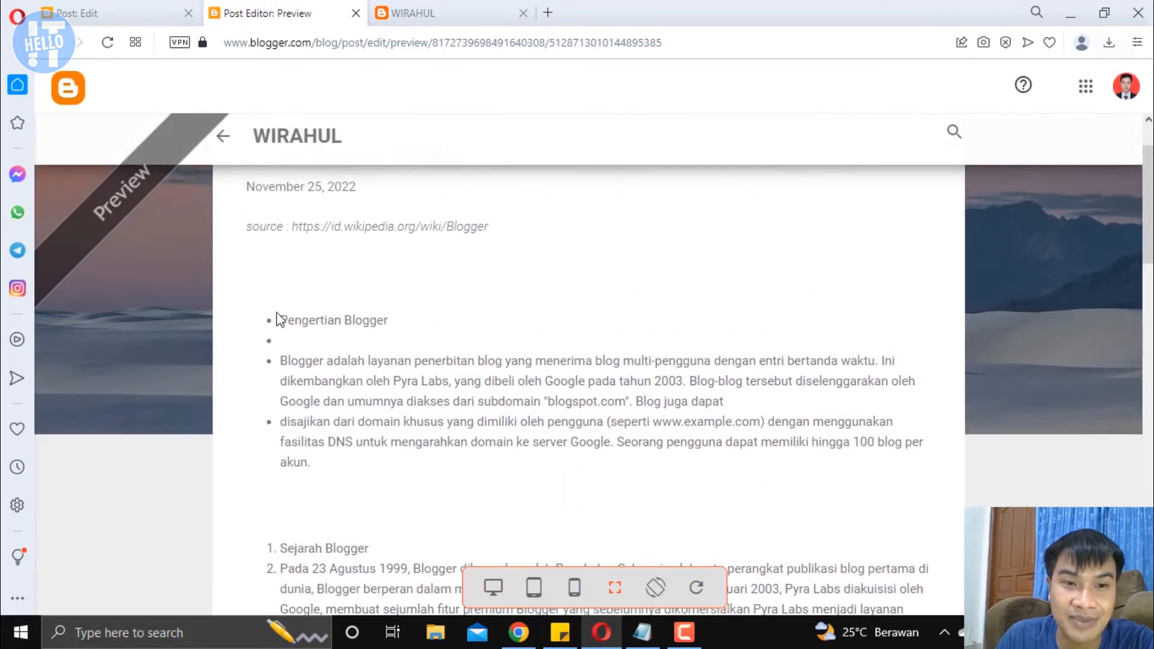
{"action": "scroll", "coordinate": [313, 307], "scroll_direction": "down", "scroll_amount": 5}
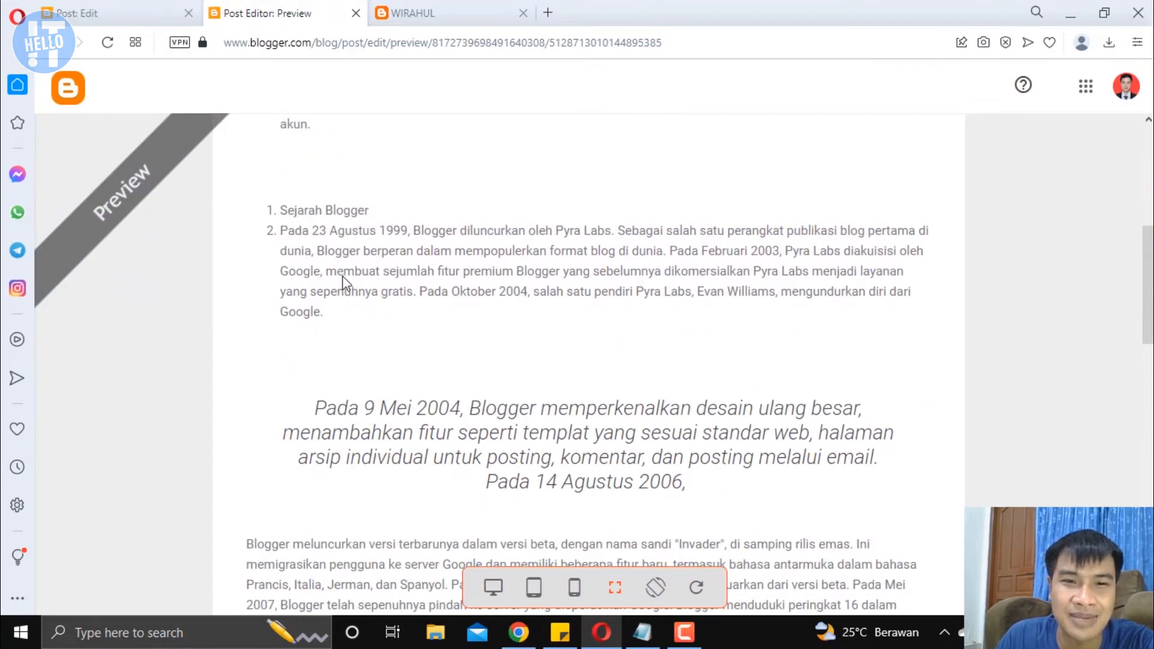
{"action": "scroll", "coordinate": [346, 282], "scroll_direction": "down", "scroll_amount": 3}
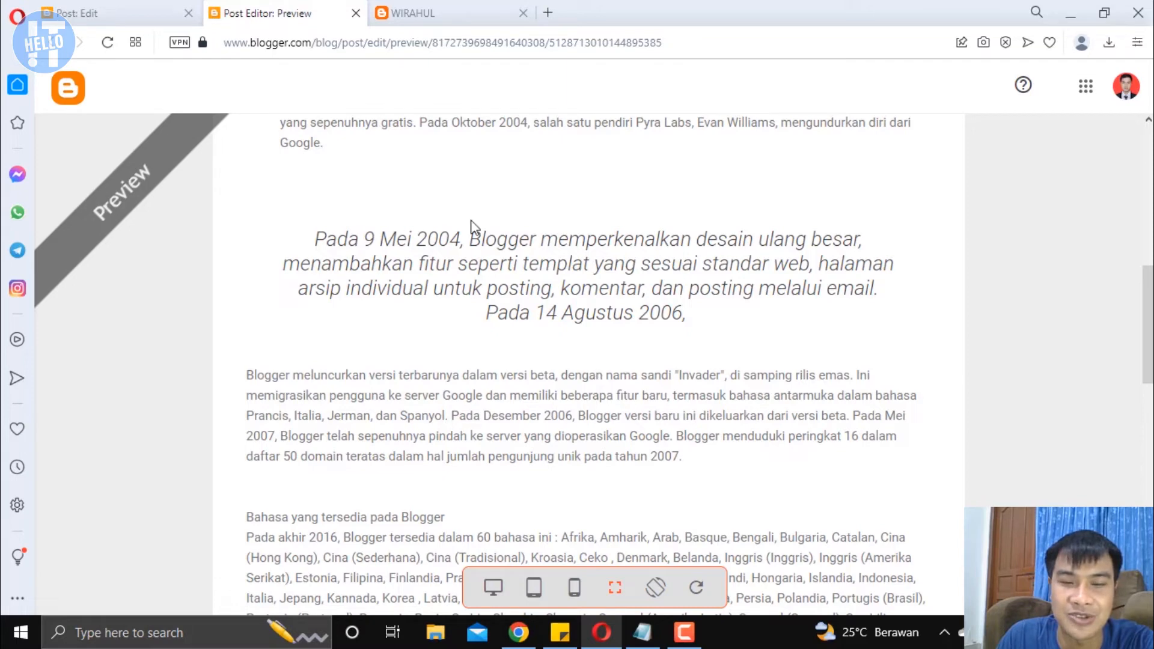
- Return to the post editor and undo the bulleted list, numbered list and quote formatting
{"action": "left_click", "coordinate": [131, 12]}
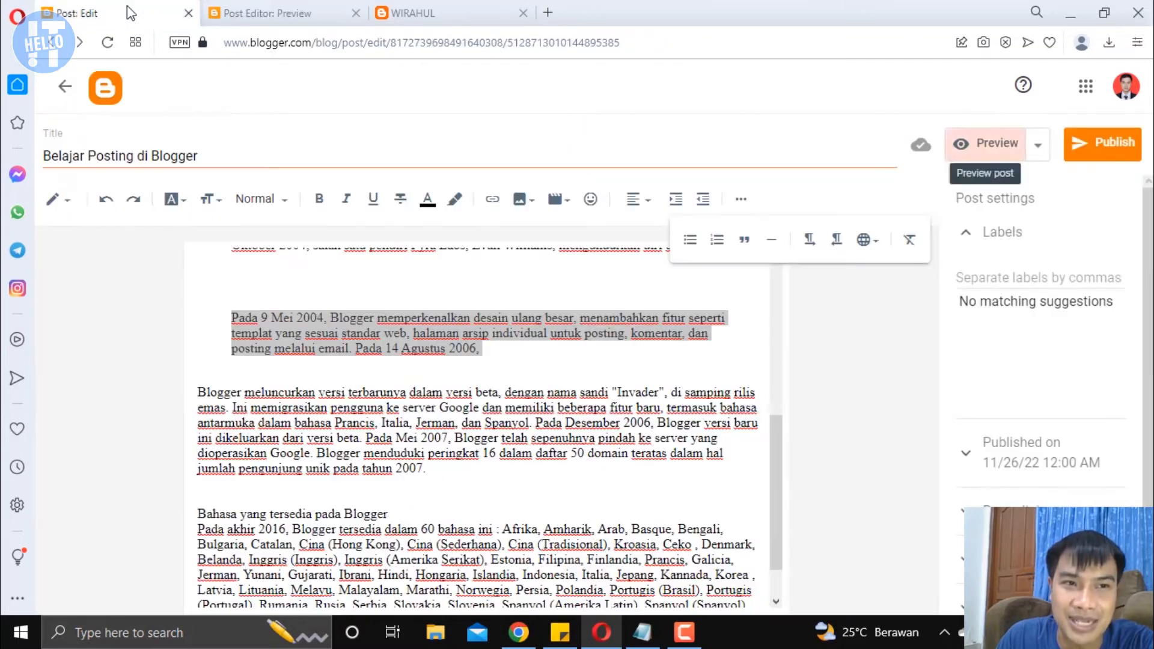
{"action": "left_click", "coordinate": [491, 359]}
{"action": "scroll", "coordinate": [490, 361], "scroll_direction": "up", "scroll_amount": 3}
{"action": "left_click_drag", "start_coordinate": [501, 518], "coordinate": [452, 503]}
{"action": "left_click_drag", "start_coordinate": [365, 432], "coordinate": [200, 312]}
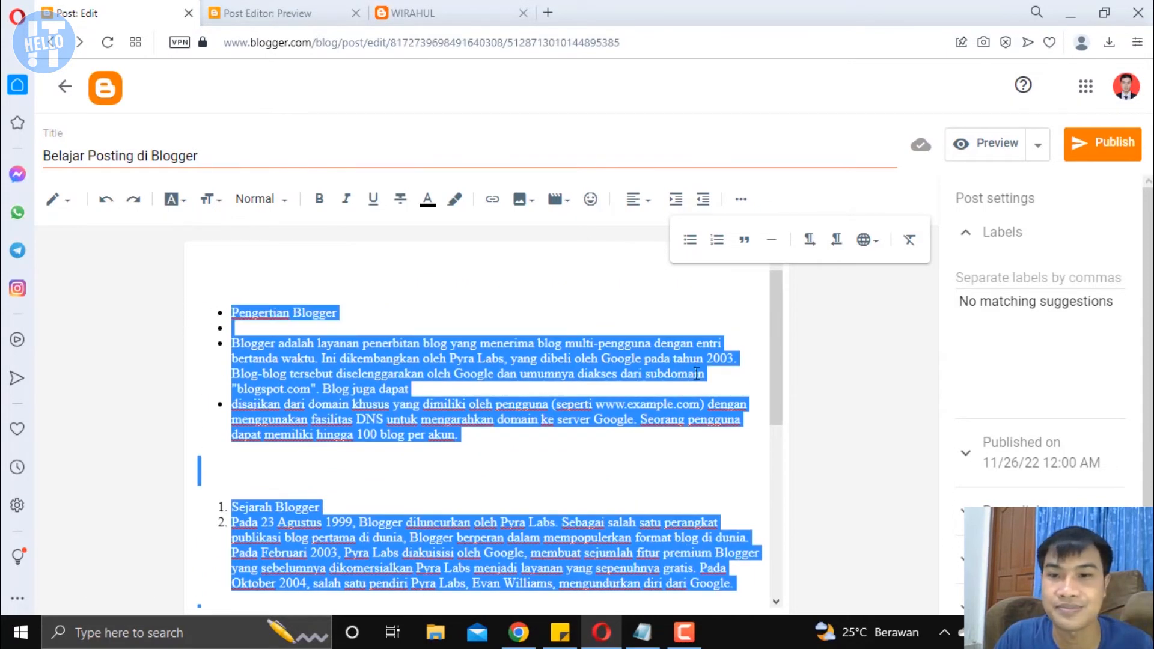
{"action": "key", "text": "ctrl+z"}
{"action": "key", "text": "ctrl+z"}
{"action": "key", "text": "ctrl+z"}
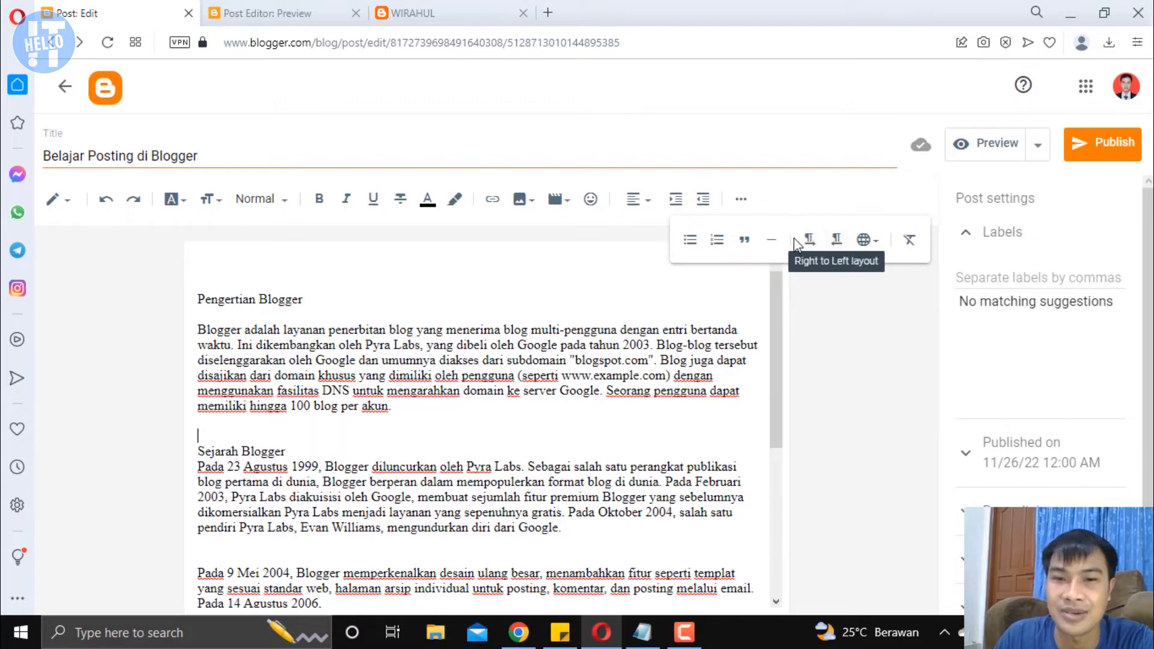
- Apply left-to-right layout and then right-to-left layout to the "Pengertian Blogger" title and its paragraph
{"action": "left_click_drag", "start_coordinate": [200, 299], "coordinate": [420, 407]}
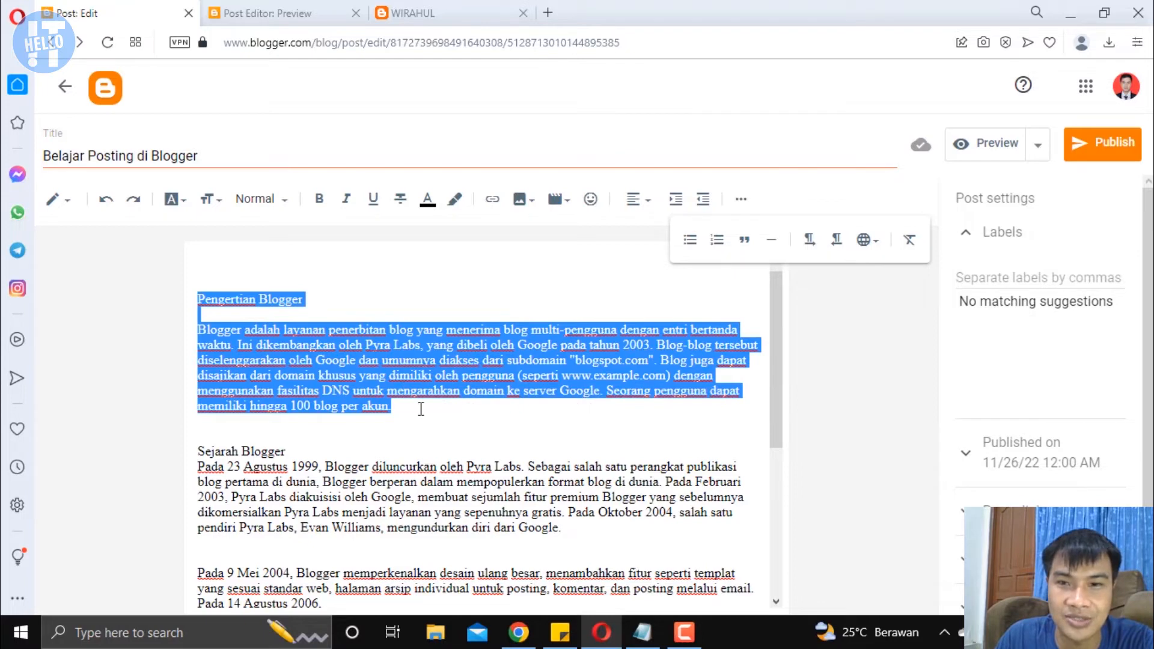
{"action": "left_click", "coordinate": [817, 246]}
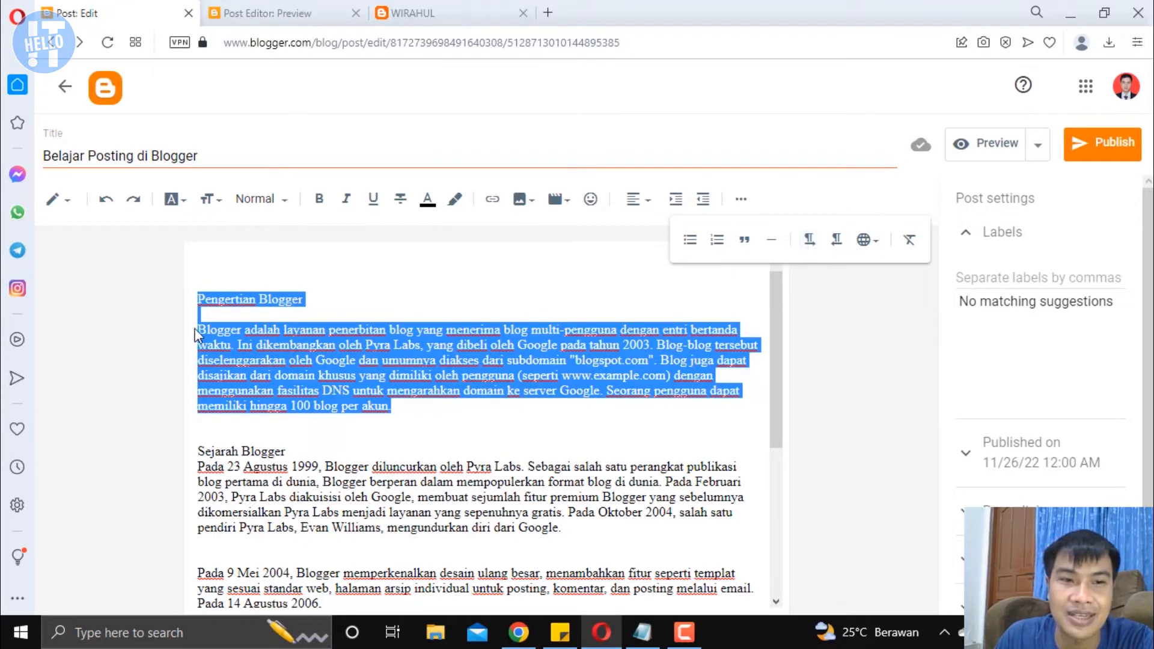
{"action": "left_click", "coordinate": [841, 245]}
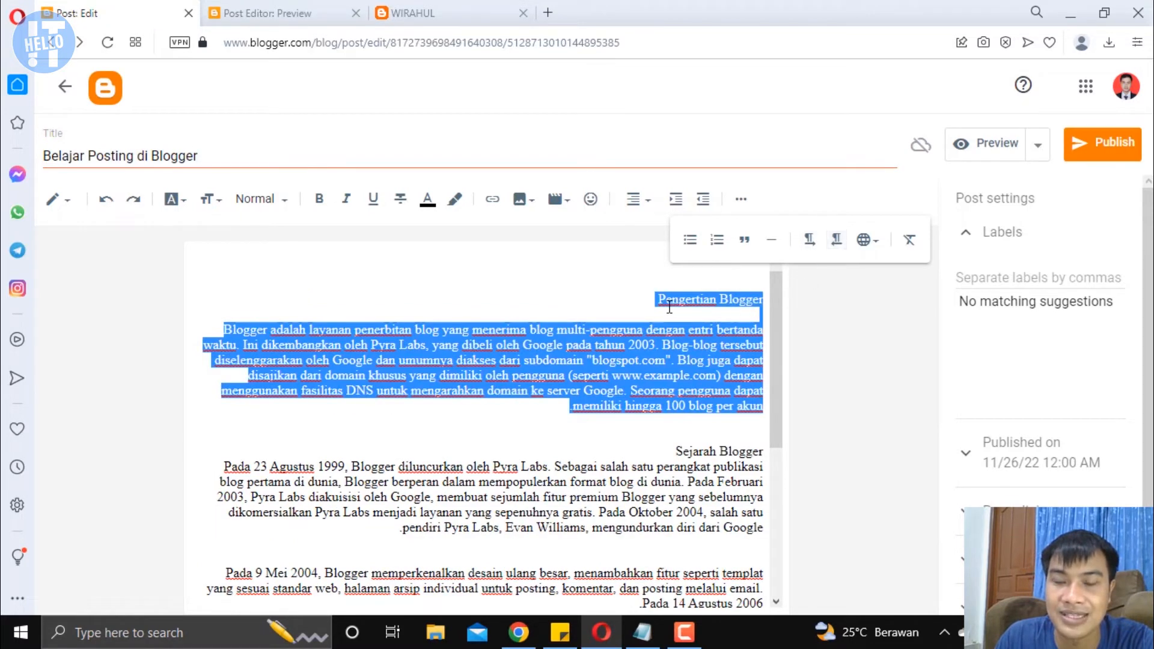
- Look over the right-to-left text and restore the post's left-to-right layout
{"action": "left_click_drag", "start_coordinate": [661, 302], "coordinate": [428, 319]}
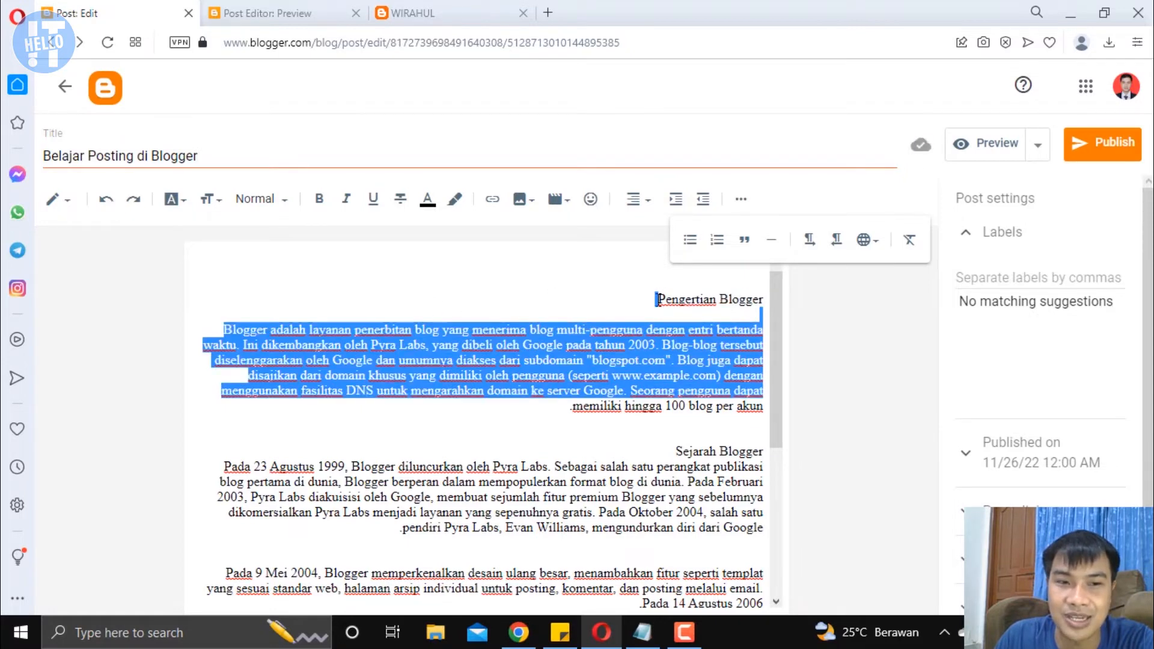
{"action": "left_click", "coordinate": [217, 334]}
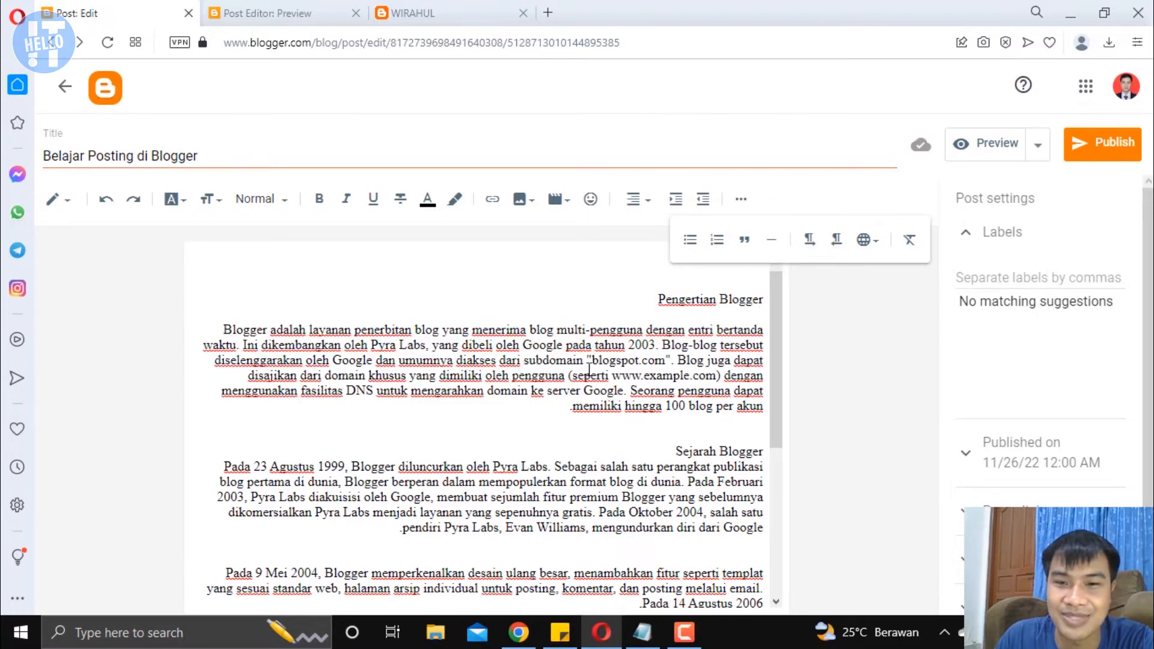
{"action": "scroll", "coordinate": [675, 447], "scroll_direction": "down", "scroll_amount": 5}
{"action": "scroll", "coordinate": [691, 390], "scroll_direction": "up", "scroll_amount": 6}
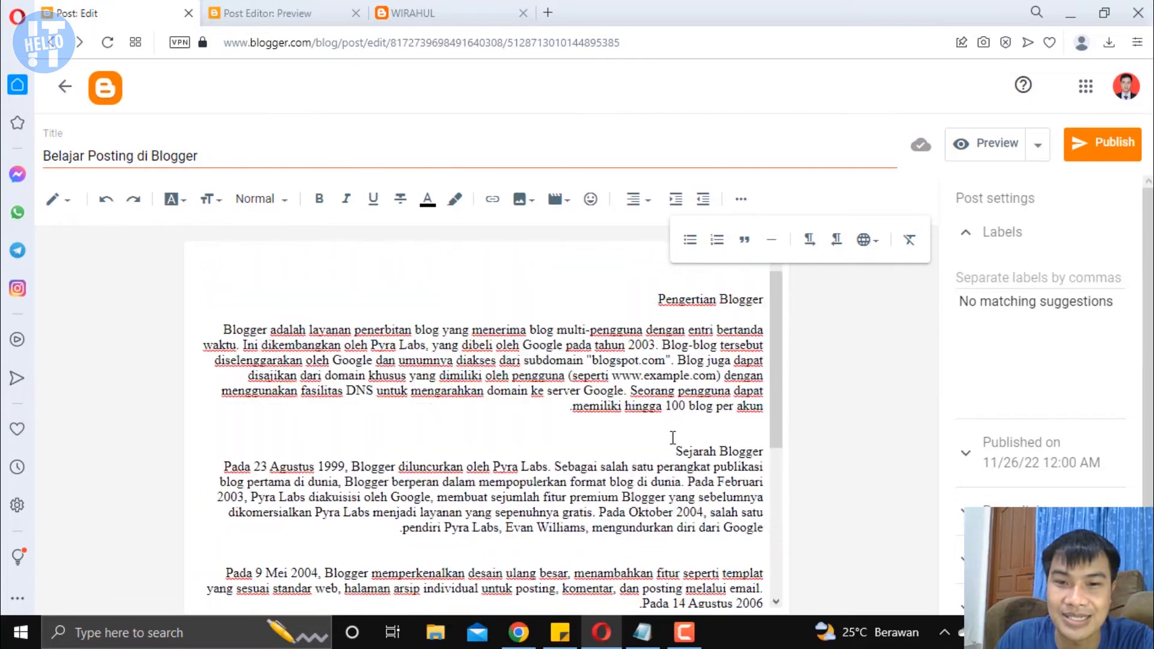
{"action": "left_click_drag", "start_coordinate": [655, 323], "coordinate": [744, 416]}
{"action": "scroll", "coordinate": [746, 417], "scroll_direction": "down", "scroll_amount": 4}
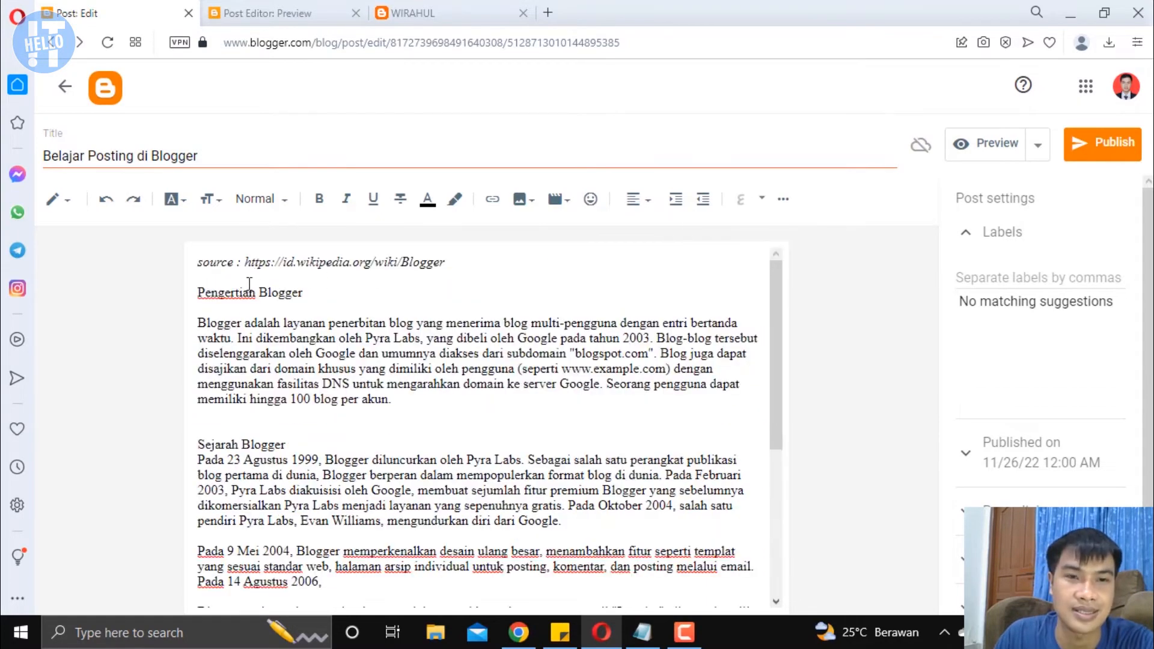
- Insert an extra blank line between the source line and the "Pengertian Blogger" title
{"action": "left_click", "coordinate": [210, 277]}
{"action": "key", "text": "Return"}
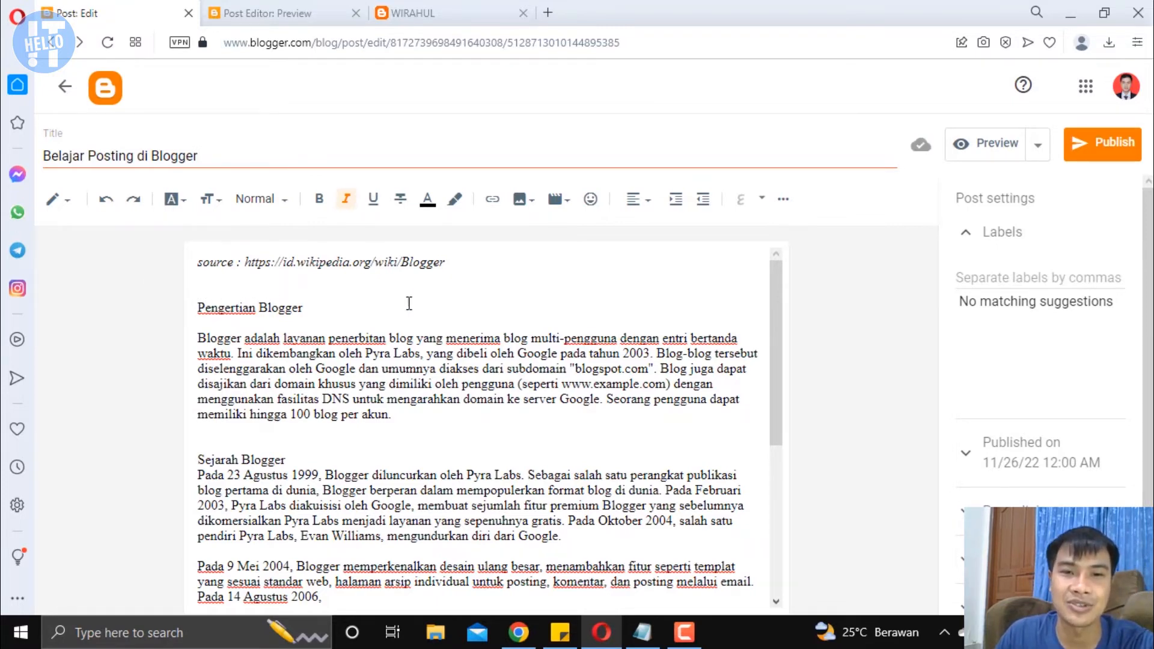
{"action": "scroll", "coordinate": [438, 290], "scroll_direction": "down", "scroll_amount": 2}
{"action": "scroll", "coordinate": [236, 294], "scroll_direction": "up", "scroll_amount": 2}
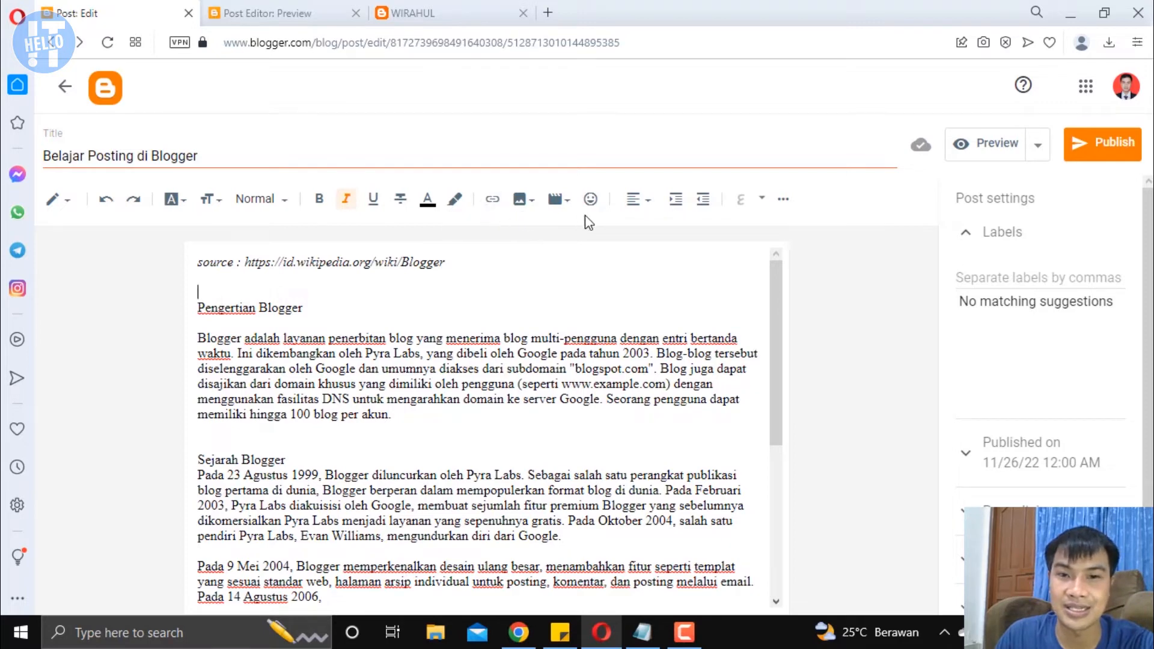
- Upload the image "gambar blog" from the computer's Desktop and insert it above the "Pengertian Blogger" title
{"action": "left_click", "coordinate": [533, 203]}
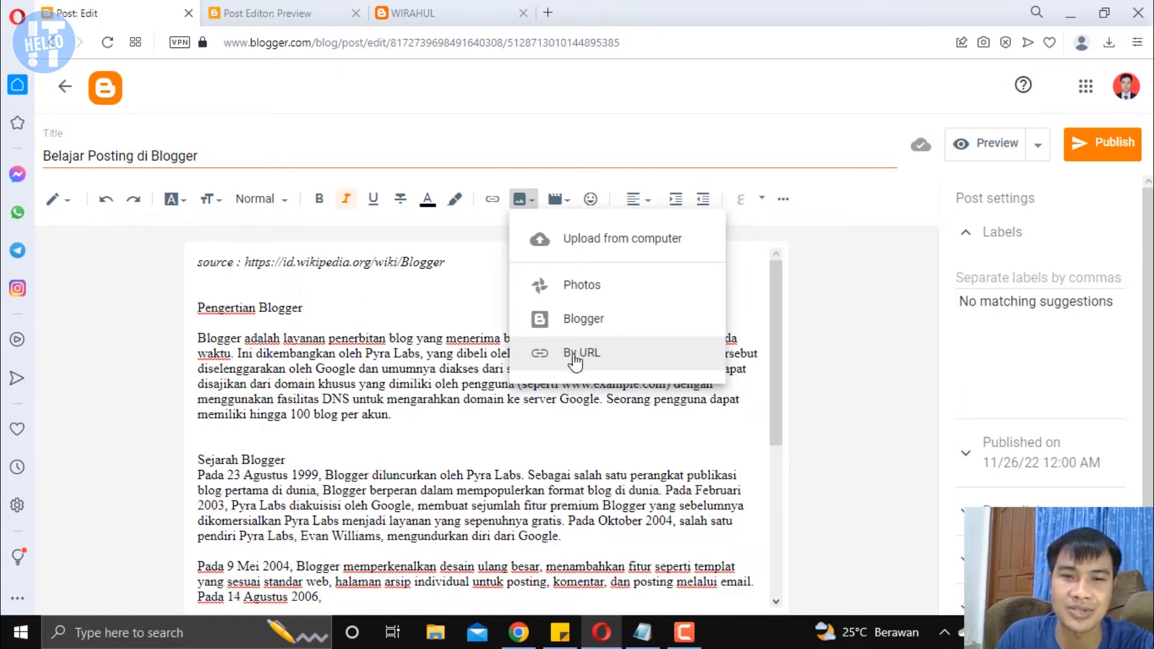
{"action": "left_click", "coordinate": [608, 243]}
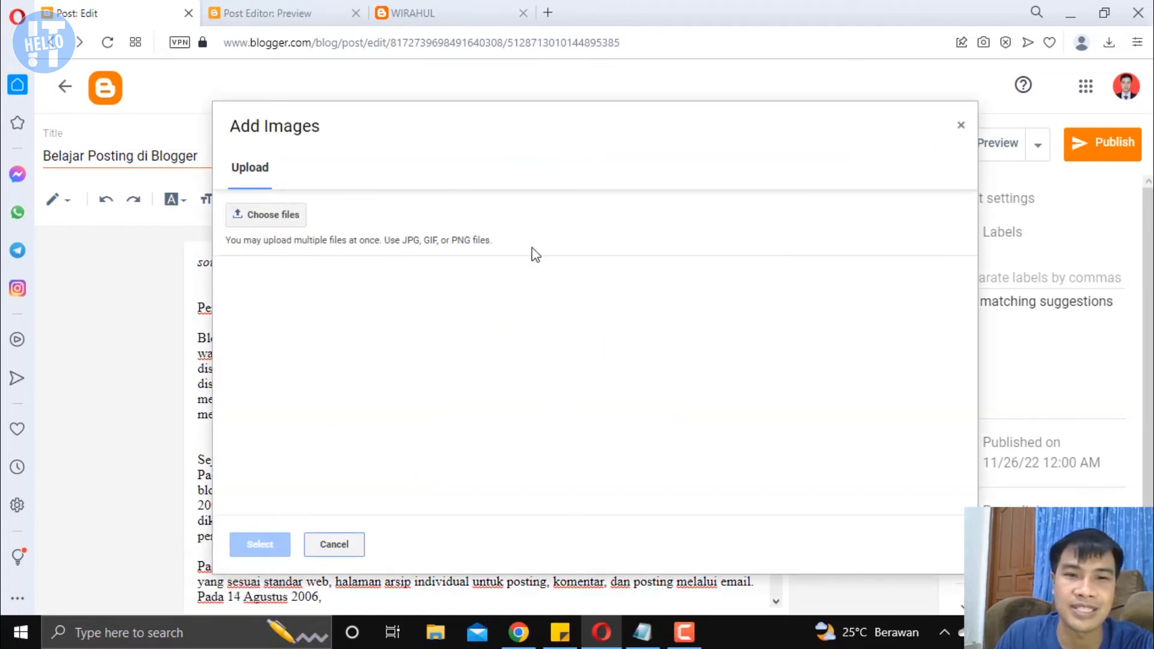
{"action": "left_click", "coordinate": [291, 217]}
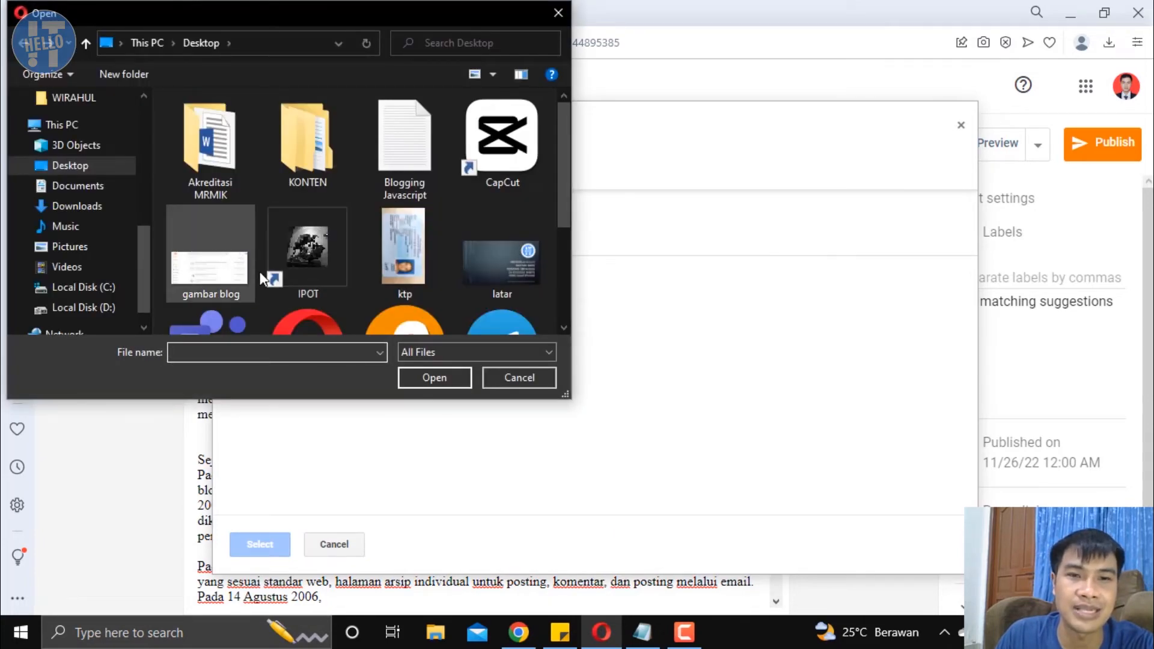
{"action": "left_click", "coordinate": [222, 279]}
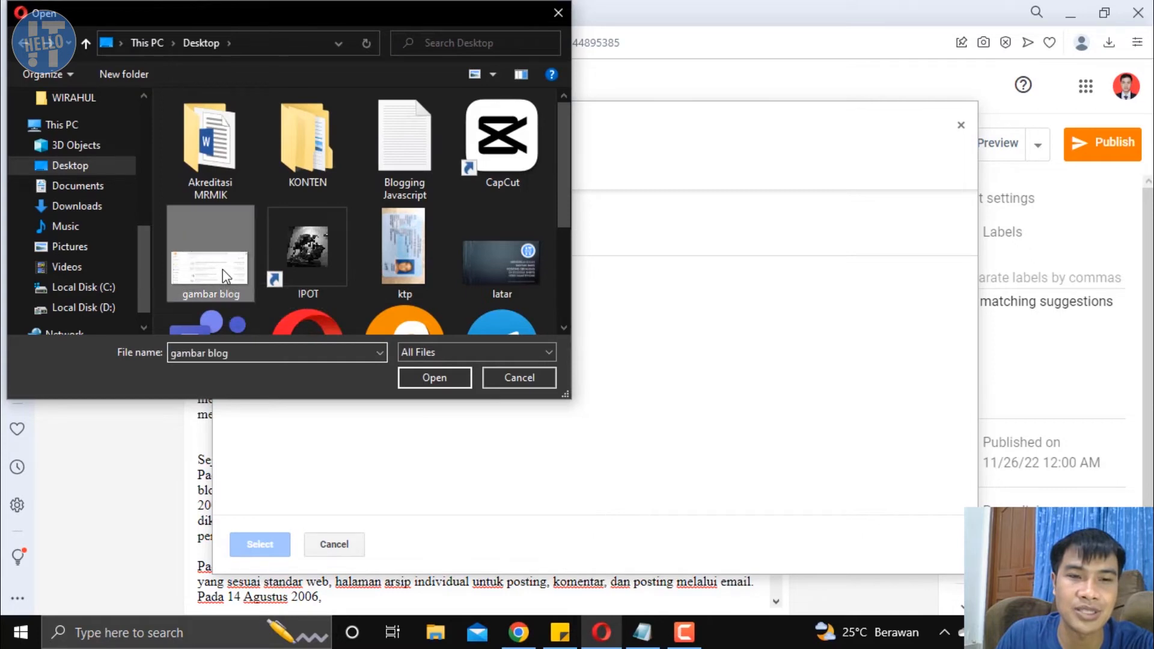
{"action": "left_click", "coordinate": [438, 379]}
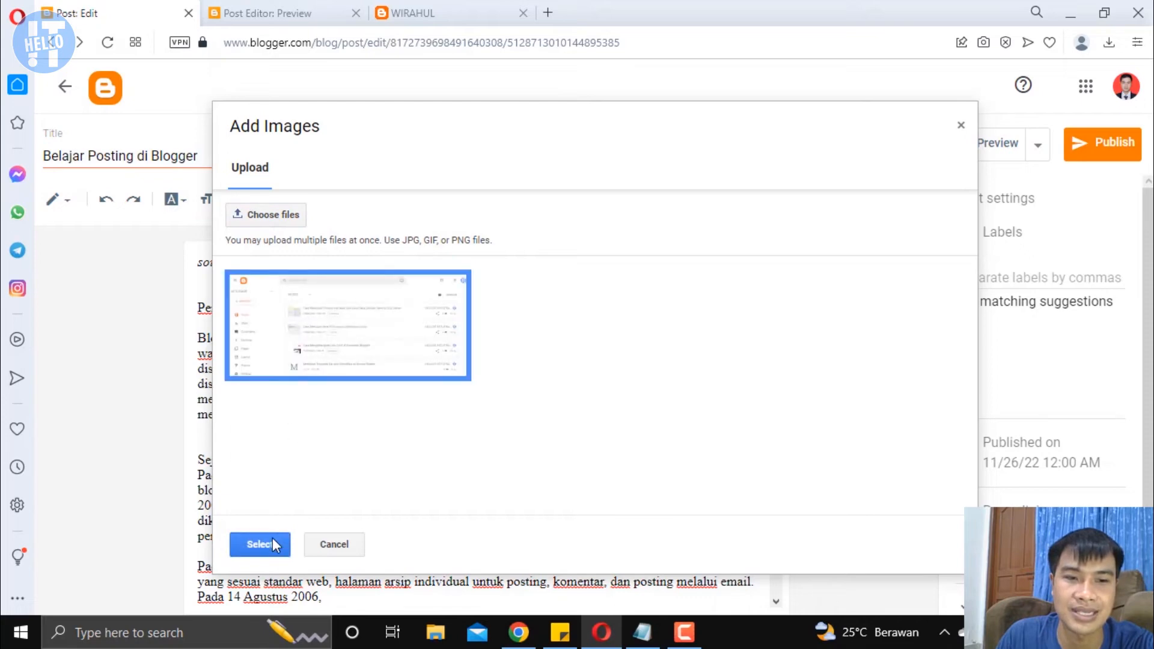
{"action": "left_click", "coordinate": [272, 542]}
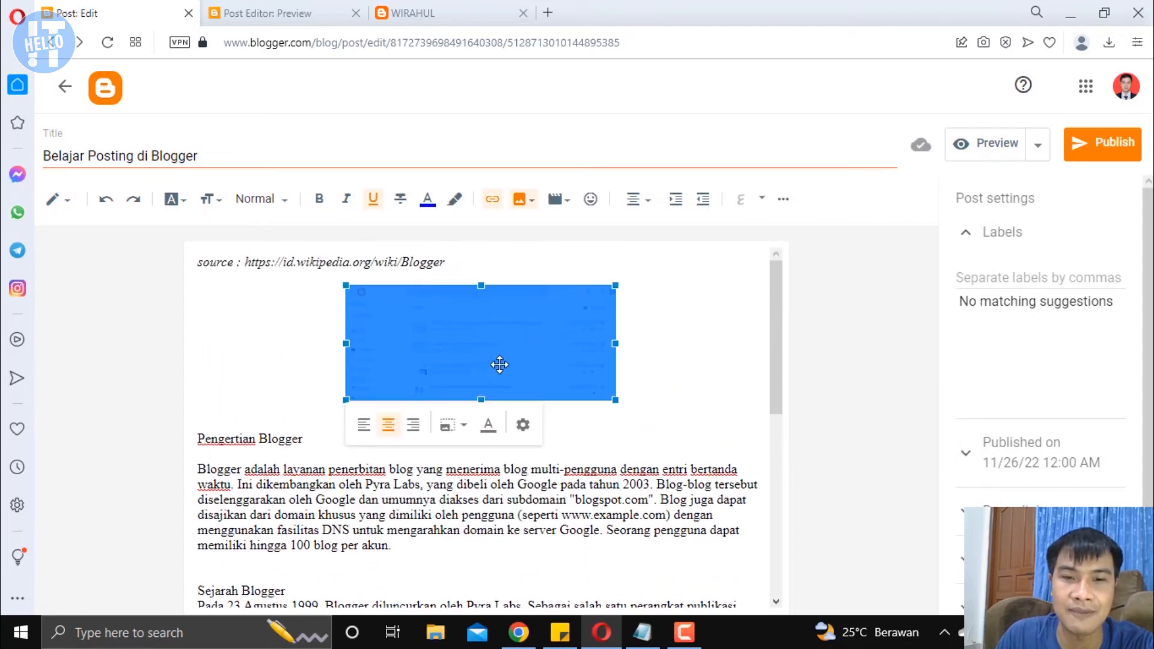
- Set the inserted image's size to Extra large
{"action": "left_click", "coordinate": [463, 427]}
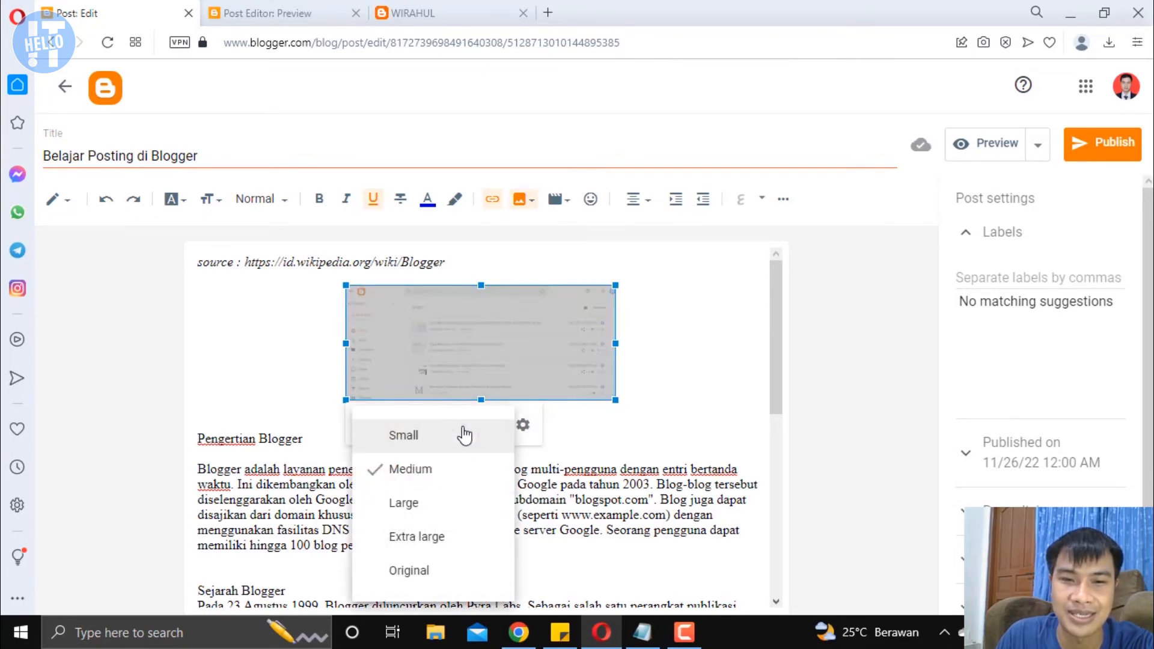
{"action": "left_click", "coordinate": [432, 538]}
{"action": "scroll", "coordinate": [485, 442], "scroll_direction": "down", "scroll_amount": 3}
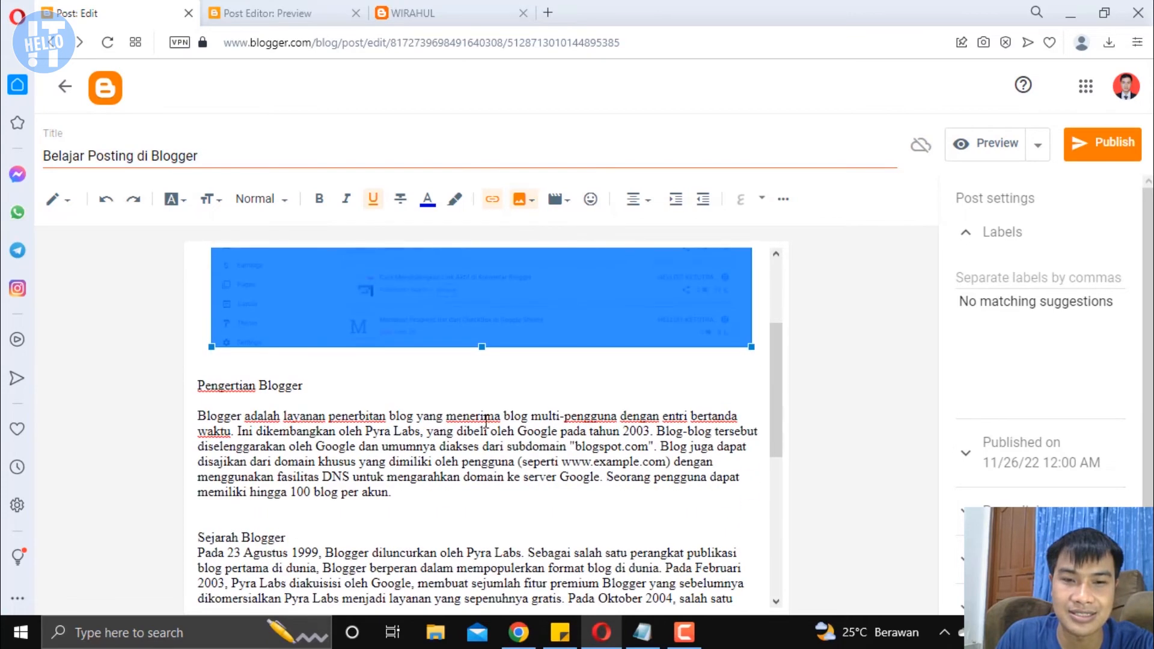
- Set the image's size to Original and look over how it fits the post
{"action": "left_click", "coordinate": [498, 335]}
{"action": "left_click", "coordinate": [316, 371]}
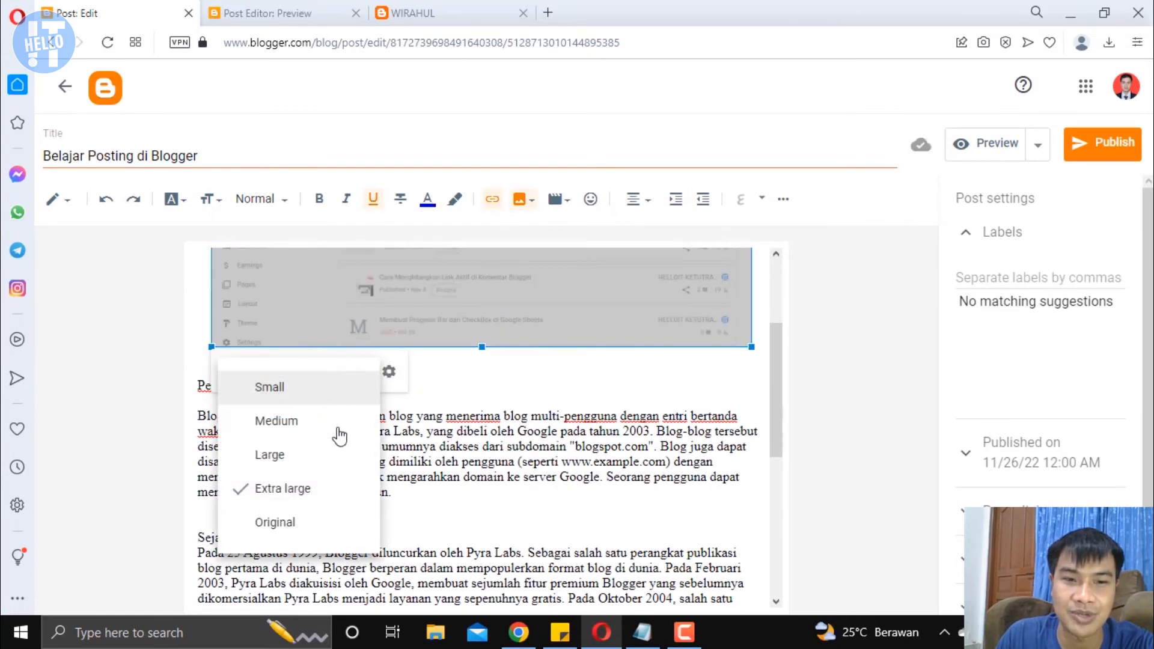
{"action": "left_click", "coordinate": [294, 523]}
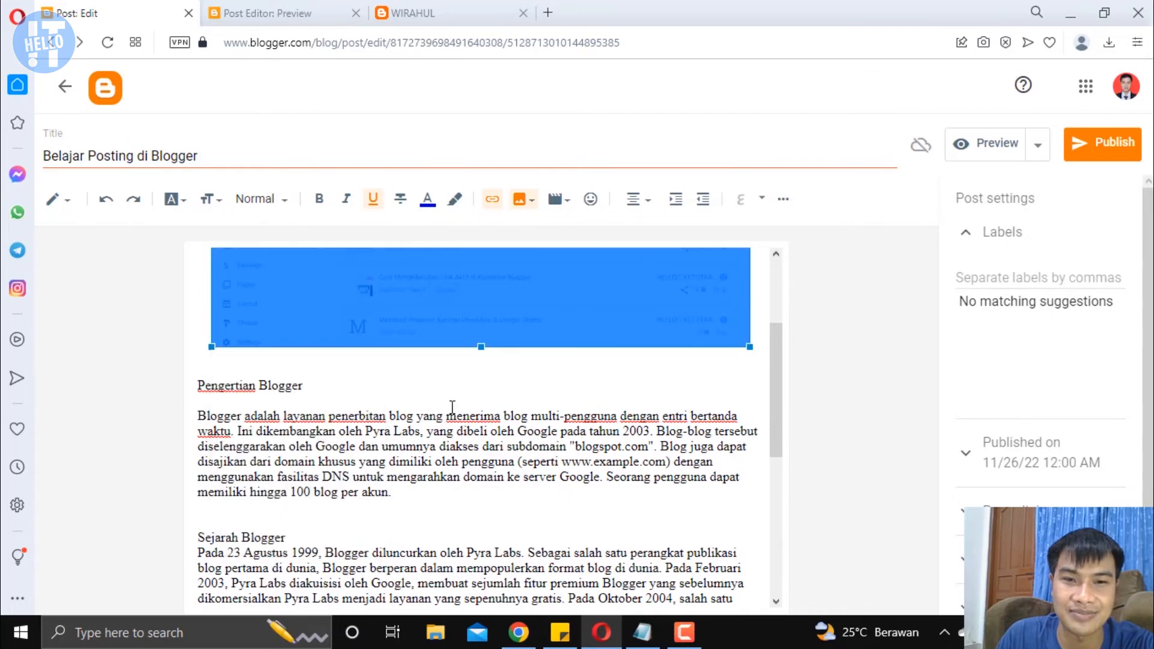
{"action": "scroll", "coordinate": [452, 403], "scroll_direction": "down", "scroll_amount": 4}
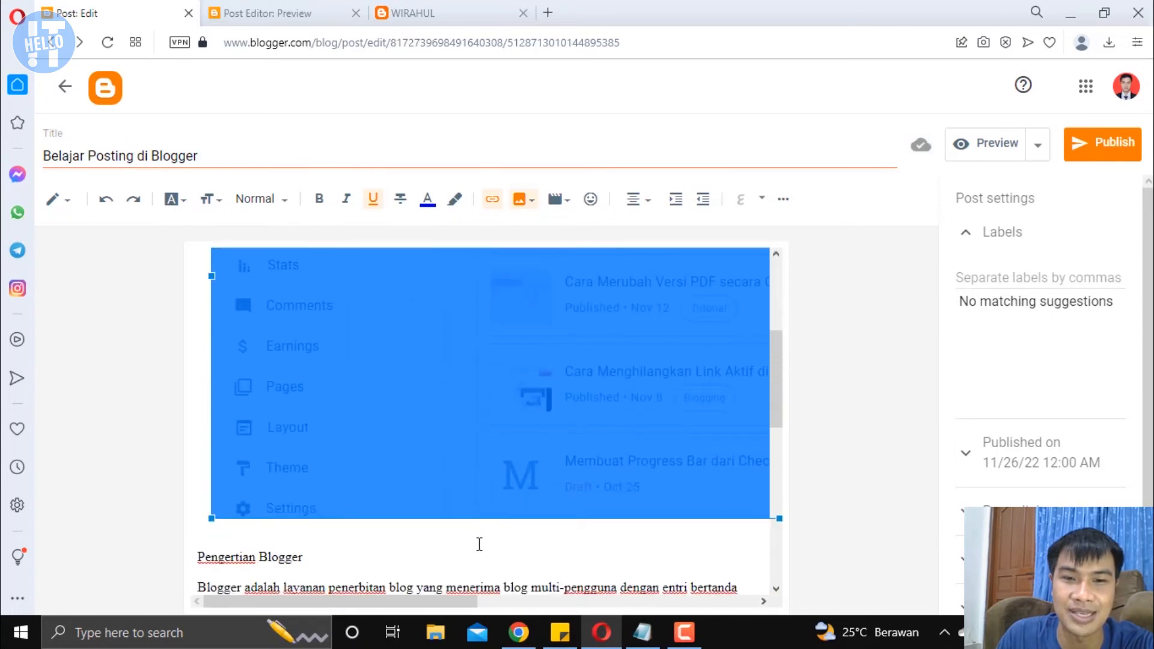
{"action": "left_click", "coordinate": [479, 544]}
{"action": "scroll", "coordinate": [507, 382], "scroll_direction": "up", "scroll_amount": 3}
{"action": "scroll", "coordinate": [487, 386], "scroll_direction": "down", "scroll_amount": 3}
- Change the oversized image back to the Extra large size
{"action": "left_click", "coordinate": [512, 402]}
{"action": "scroll", "coordinate": [513, 402], "scroll_direction": "down", "scroll_amount": 3}
{"action": "left_click", "coordinate": [336, 543]}
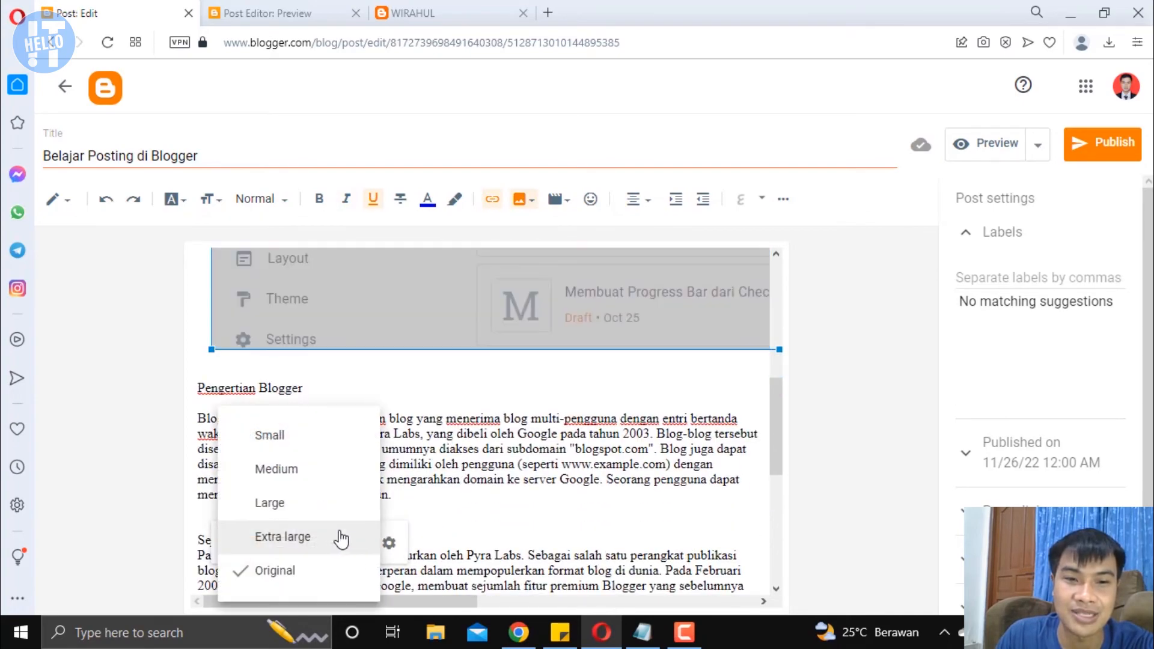
{"action": "left_click", "coordinate": [282, 538]}
{"action": "scroll", "coordinate": [453, 387], "scroll_direction": "up", "scroll_amount": 5}
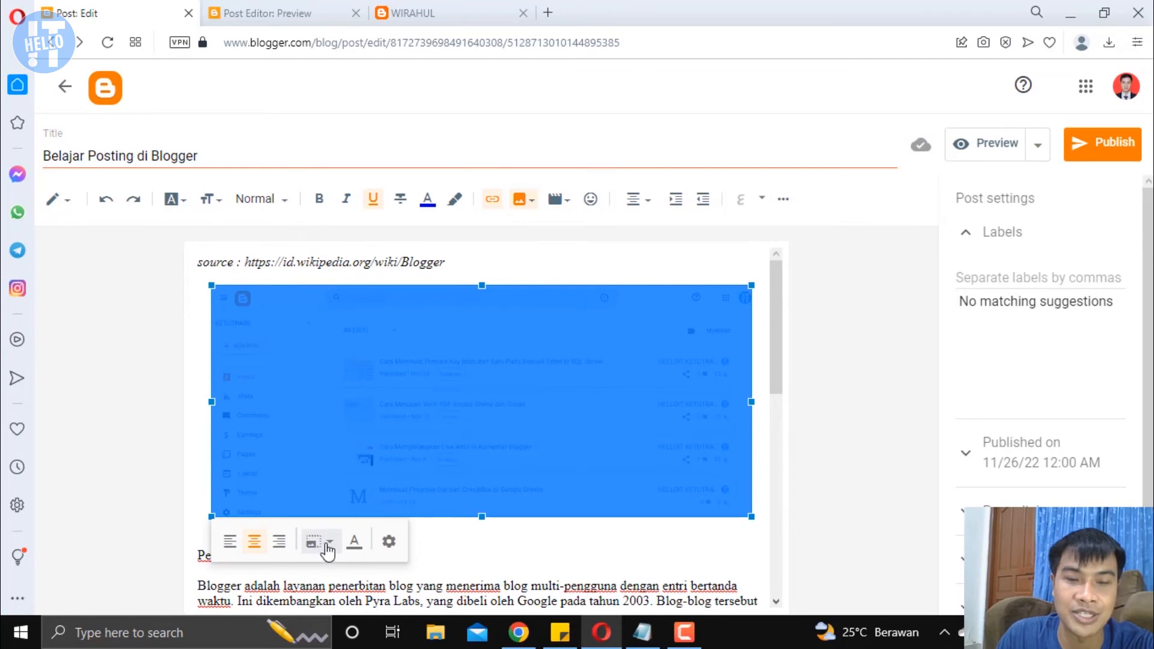
- Set the image's size to Large and deselect it
{"action": "left_click", "coordinate": [324, 548]}
{"action": "left_click", "coordinate": [280, 503]}
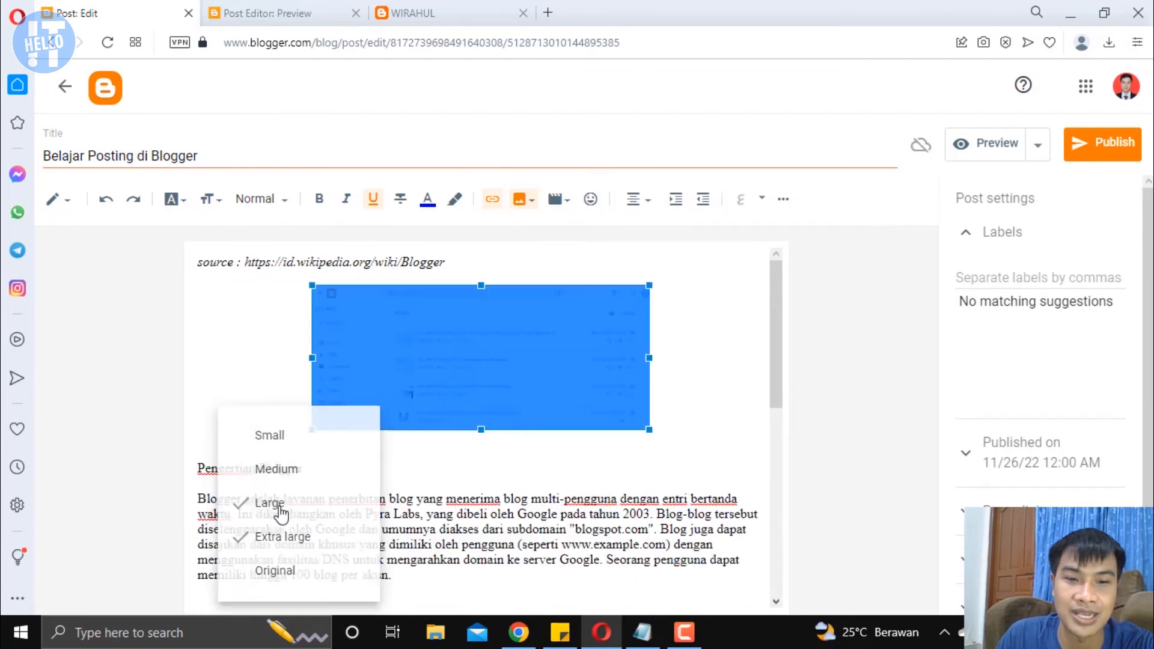
{"action": "left_click", "coordinate": [553, 448]}
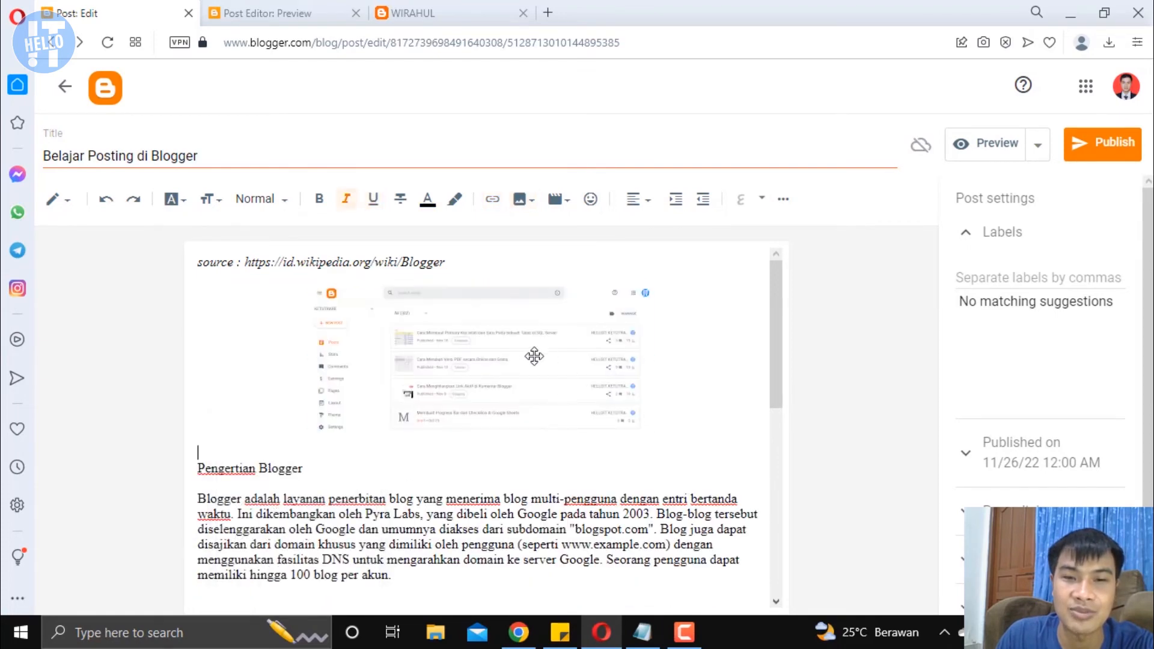
- Add the caption "caption gambar pertama" below the image
{"action": "left_click", "coordinate": [490, 352]}
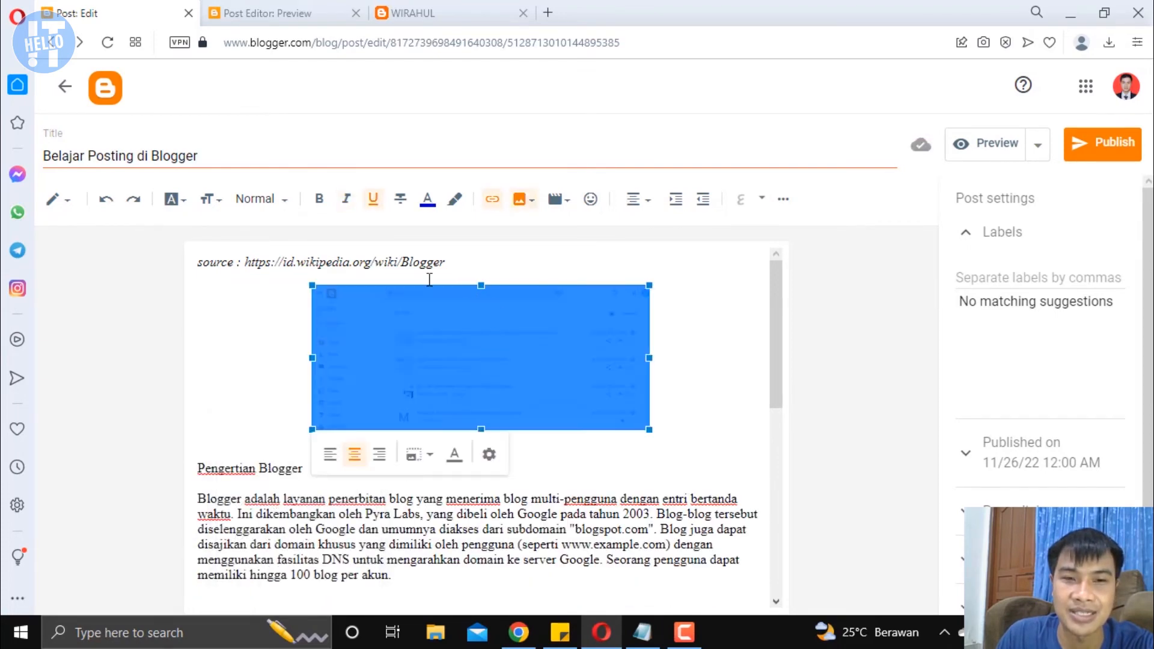
{"action": "left_click", "coordinate": [461, 465]}
{"action": "type", "text": "caption gamb"}
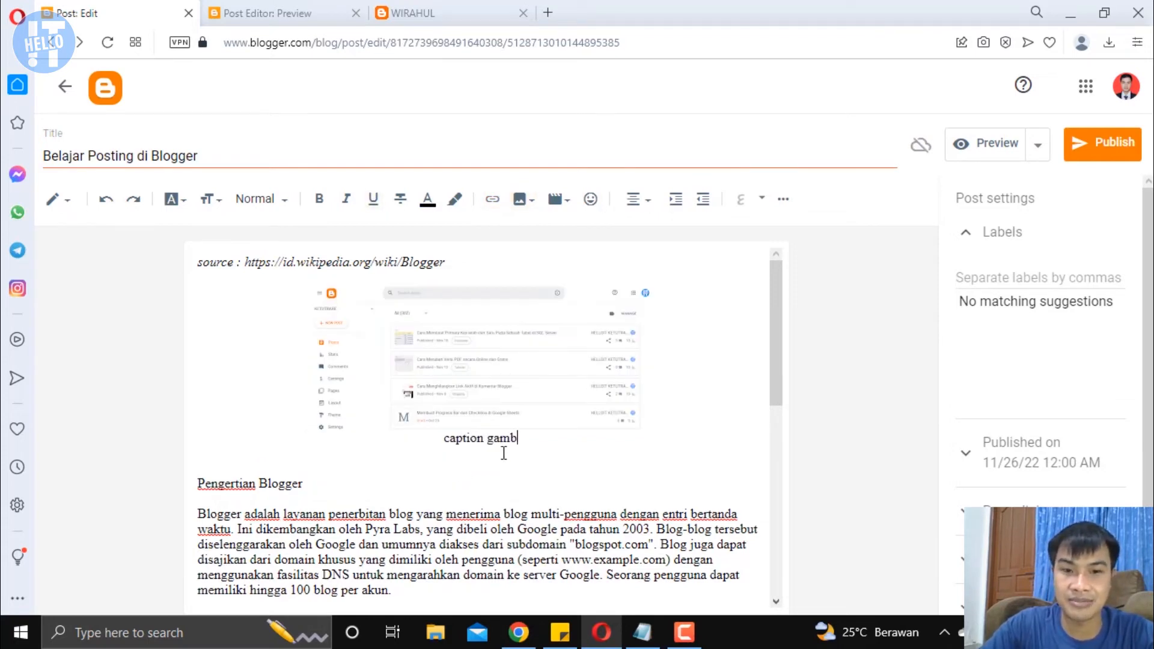
{"action": "type", "text": "ar pertama"}
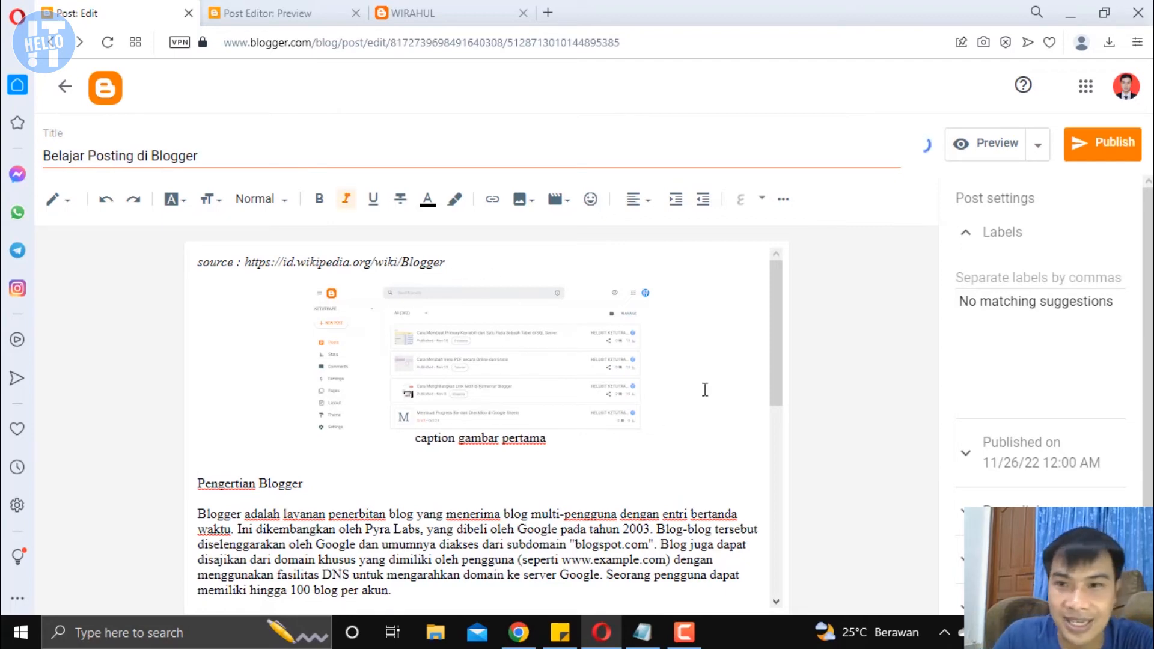
- Preview the post to check the captioned image, and return to the post editor
{"action": "left_click", "coordinate": [990, 145]}
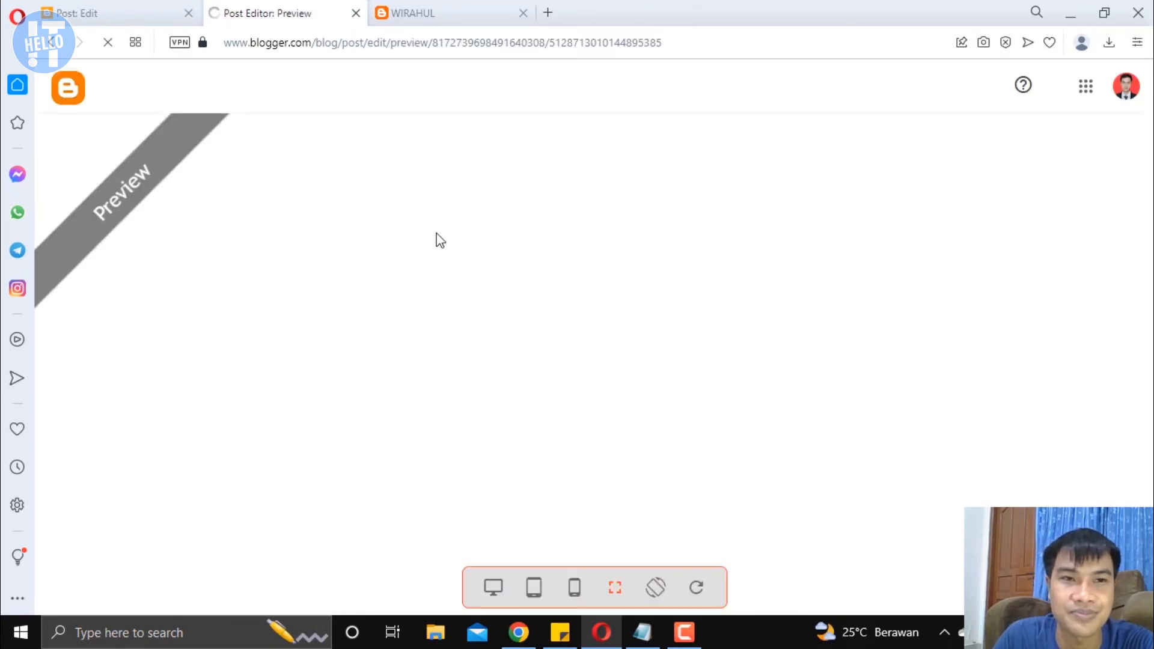
{"action": "scroll", "coordinate": [425, 257], "scroll_direction": "down", "scroll_amount": 4}
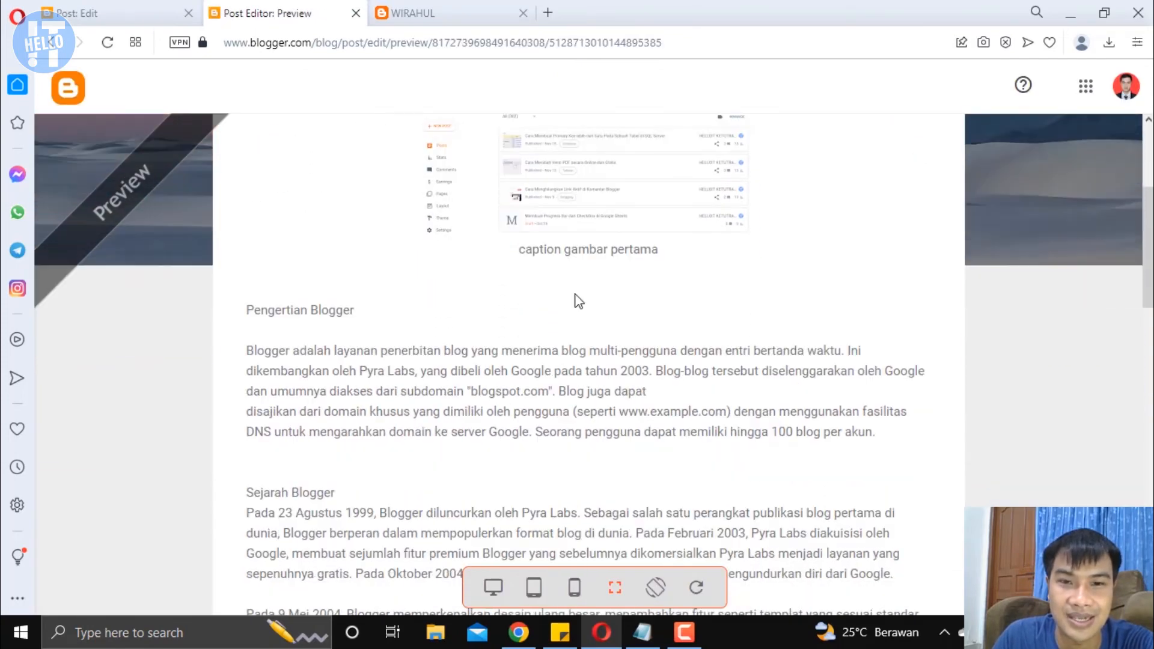
{"action": "scroll", "coordinate": [541, 260], "scroll_direction": "up", "scroll_amount": 3}
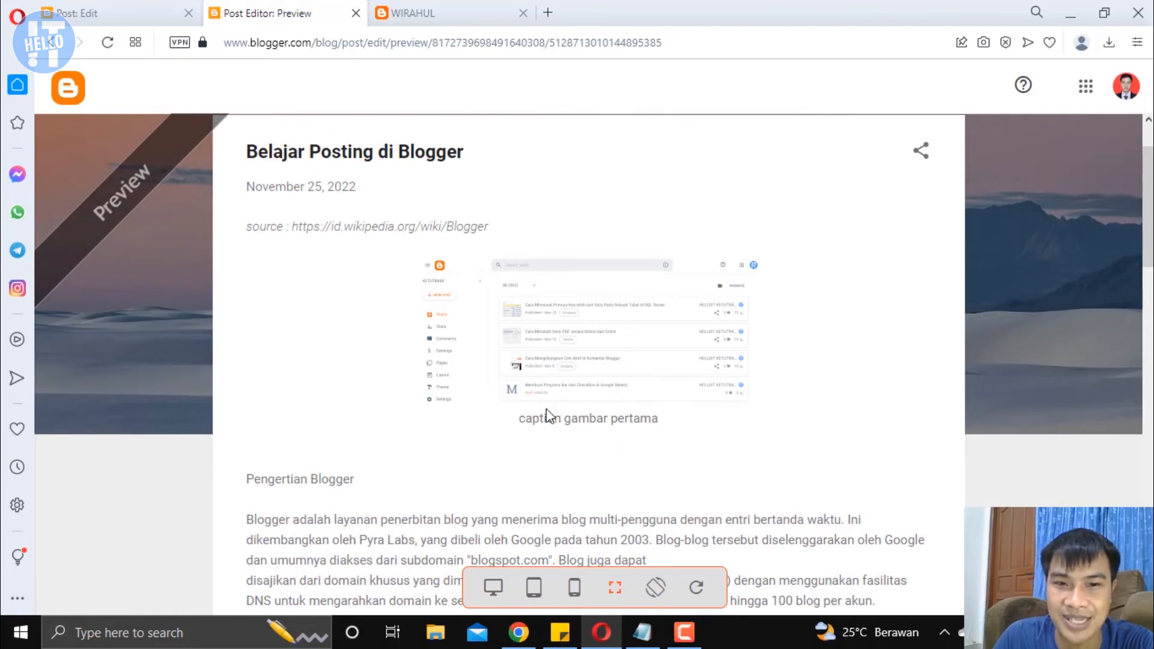
{"action": "left_click", "coordinate": [128, 18]}
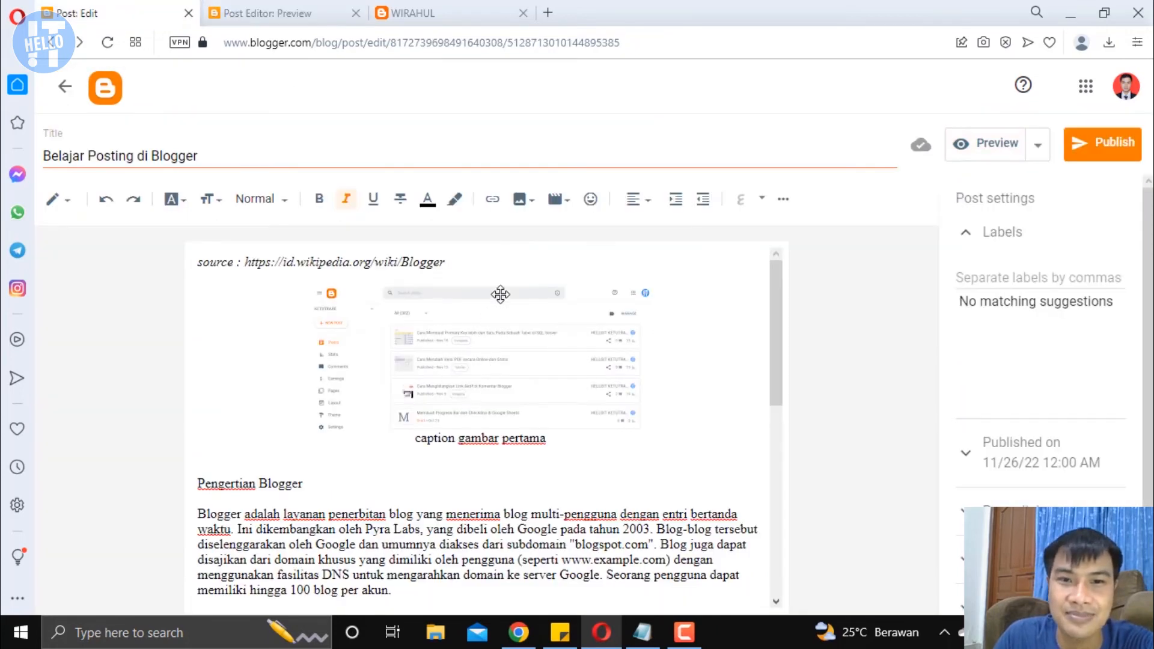
- Add two blank lines below the "Pengertian Blogger" paragraph and open the YouTube video picker
{"action": "scroll", "coordinate": [511, 344], "scroll_direction": "down", "scroll_amount": 1}
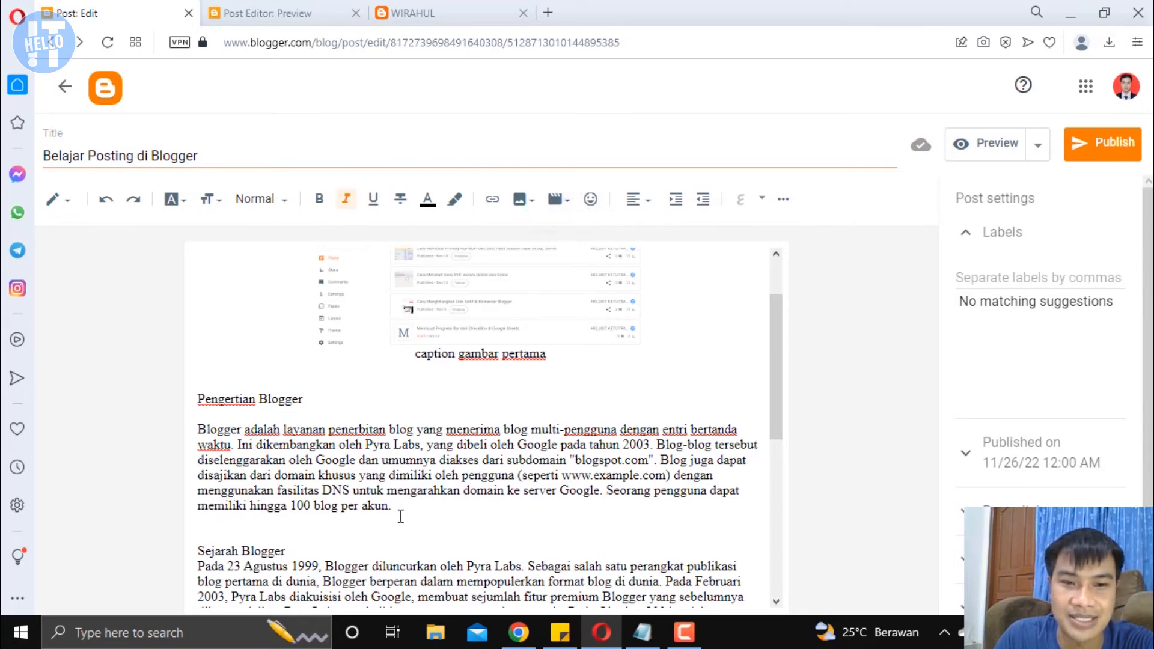
{"action": "key", "text": "Return"}
{"action": "key", "text": "Return"}
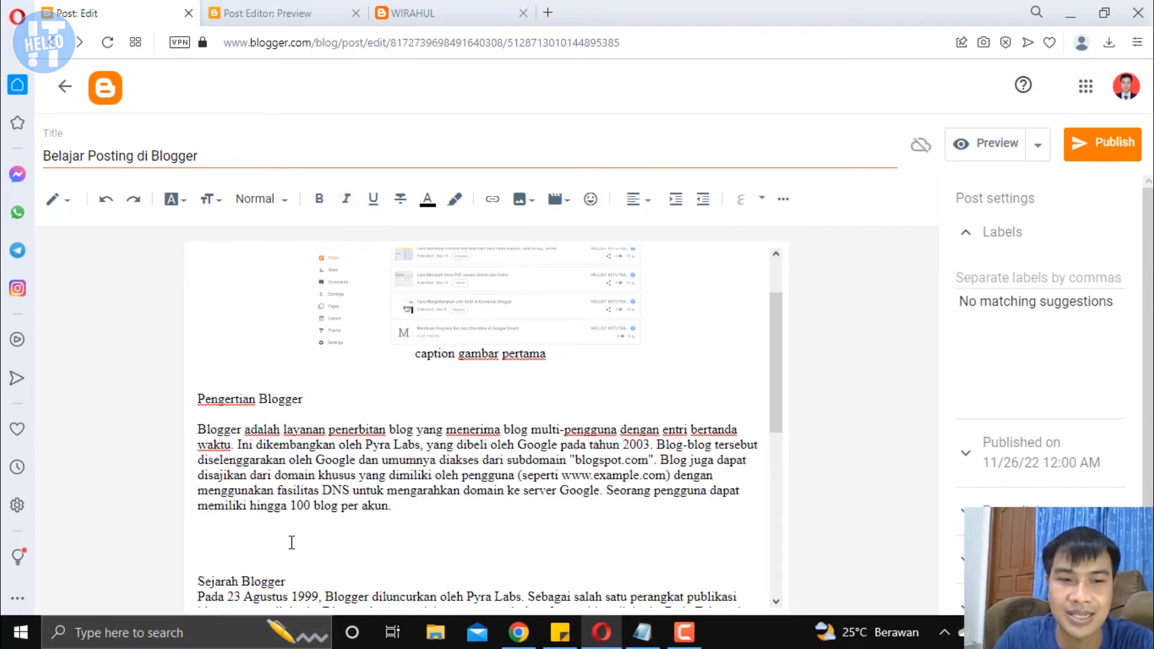
{"action": "left_click", "coordinate": [569, 202]}
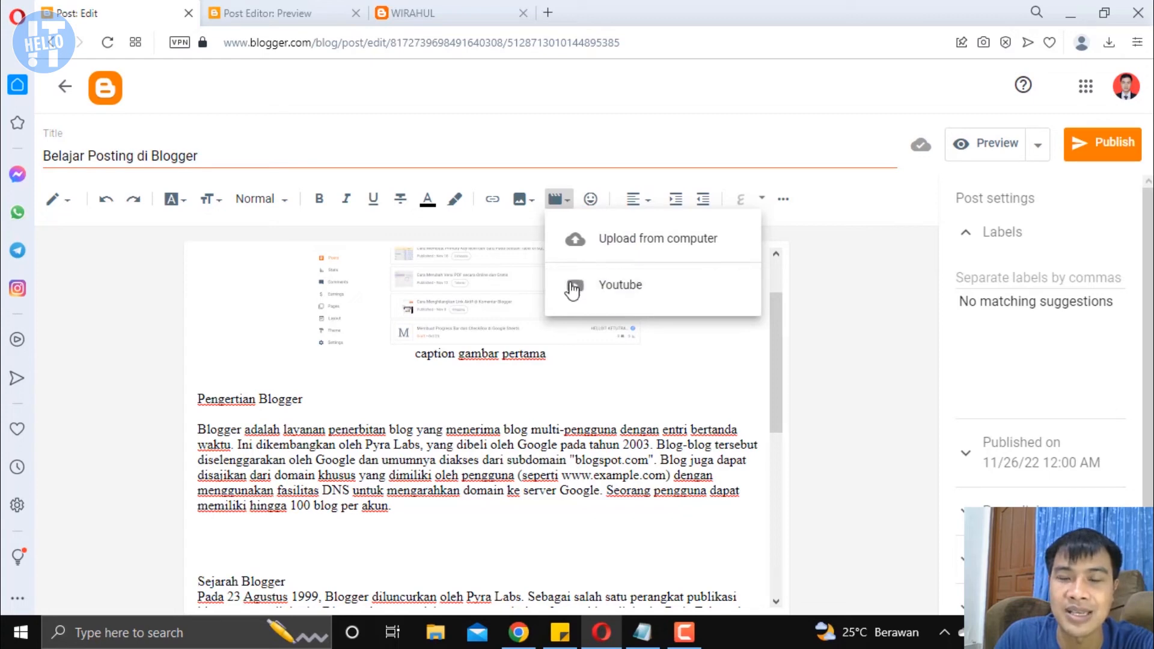
{"action": "left_click", "coordinate": [619, 290]}
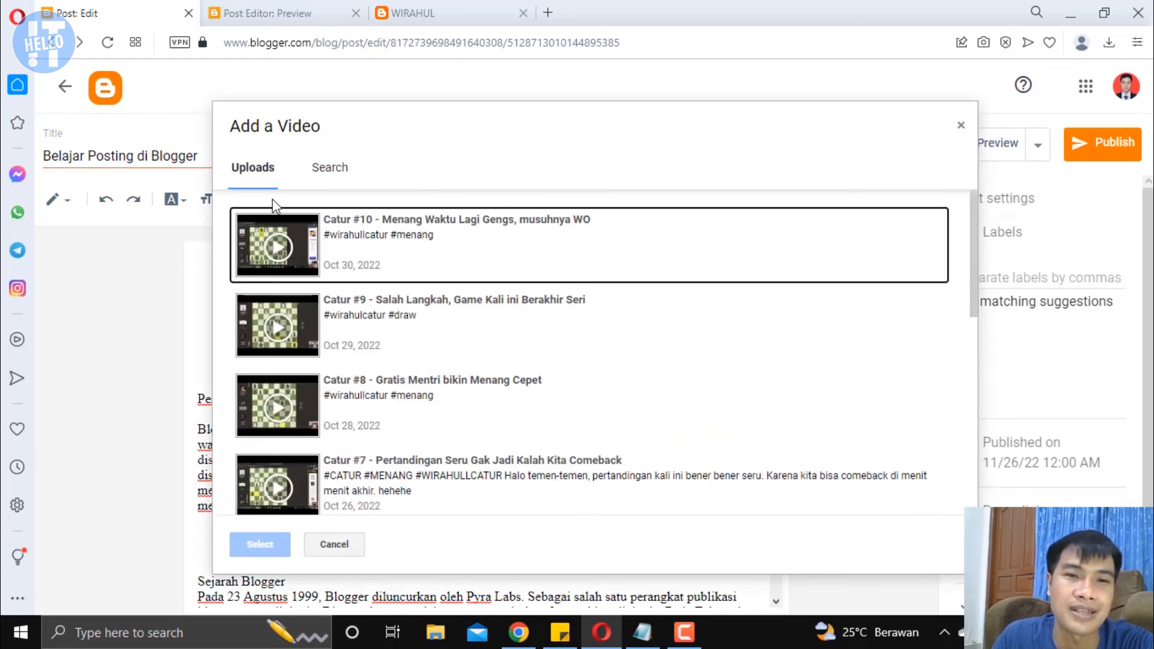
- Try selecting the uploaded videos Catur #9, #8, #7 and #6 together, and deselect all of them
{"action": "scroll", "coordinate": [387, 312], "scroll_direction": "down", "scroll_amount": 1}
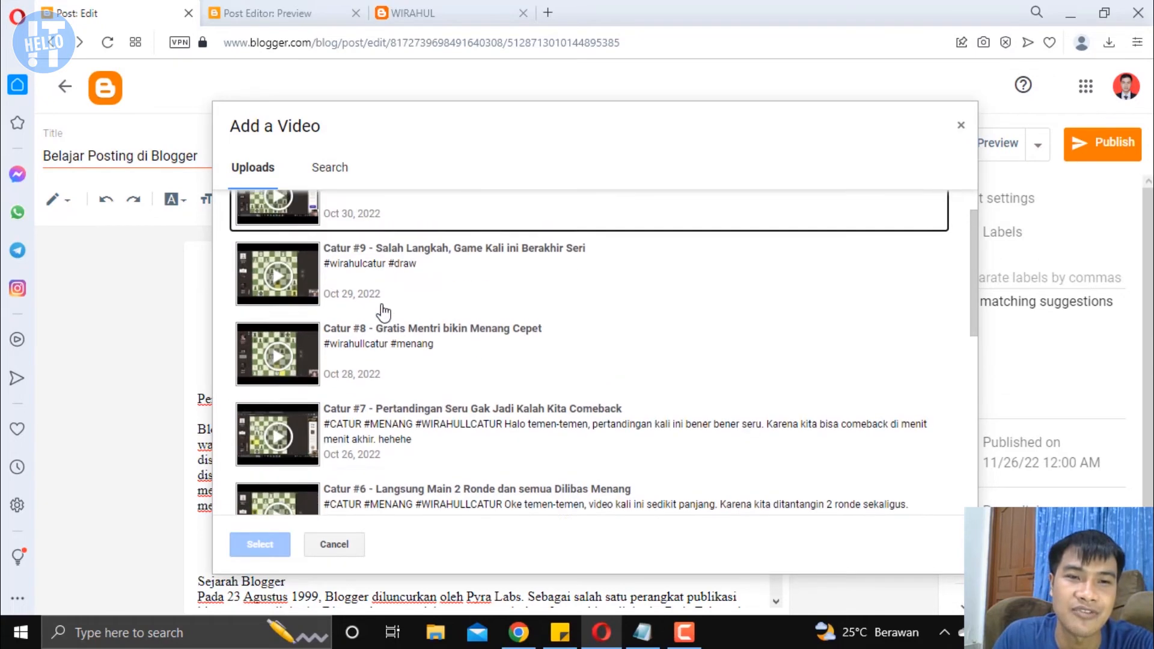
{"action": "scroll", "coordinate": [384, 324], "scroll_direction": "up", "scroll_amount": 1}
{"action": "left_click", "coordinate": [384, 332]}
{"action": "left_click", "coordinate": [381, 413]}
{"action": "scroll", "coordinate": [373, 424], "scroll_direction": "down", "scroll_amount": 1}
{"action": "left_click", "coordinate": [371, 434]}
{"action": "left_click", "coordinate": [367, 463]}
{"action": "scroll", "coordinate": [358, 426], "scroll_direction": "up", "scroll_amount": 1}
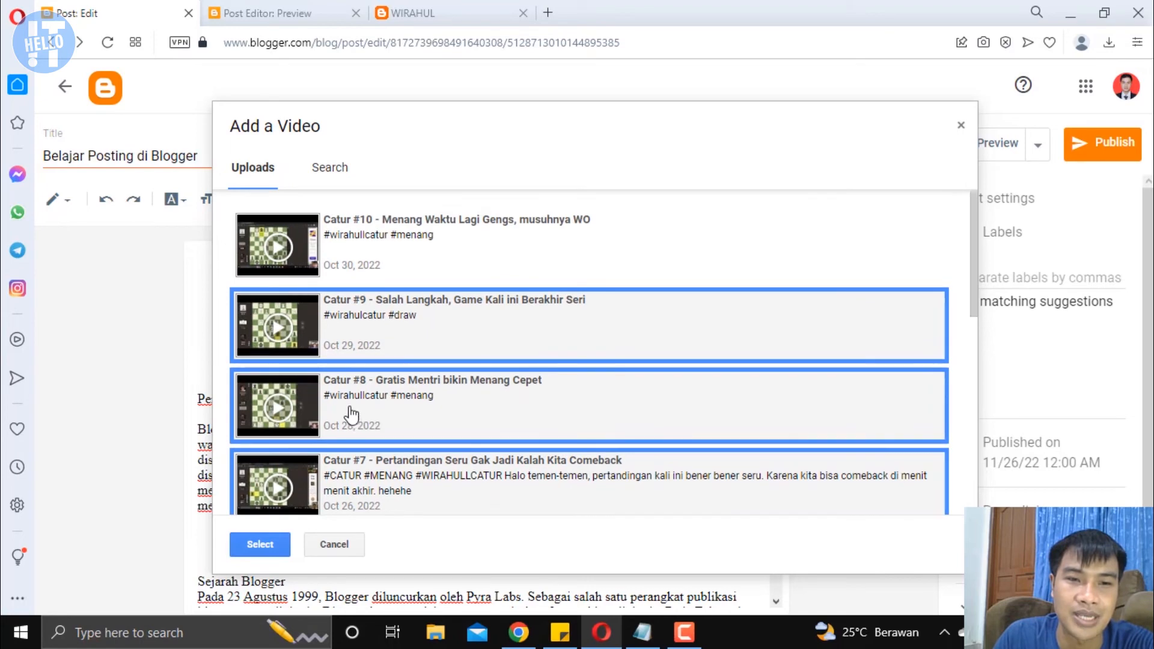
{"action": "left_click", "coordinate": [371, 354]}
{"action": "left_click", "coordinate": [363, 421]}
{"action": "scroll", "coordinate": [343, 466], "scroll_direction": "down", "scroll_amount": 1}
{"action": "left_click", "coordinate": [360, 433]}
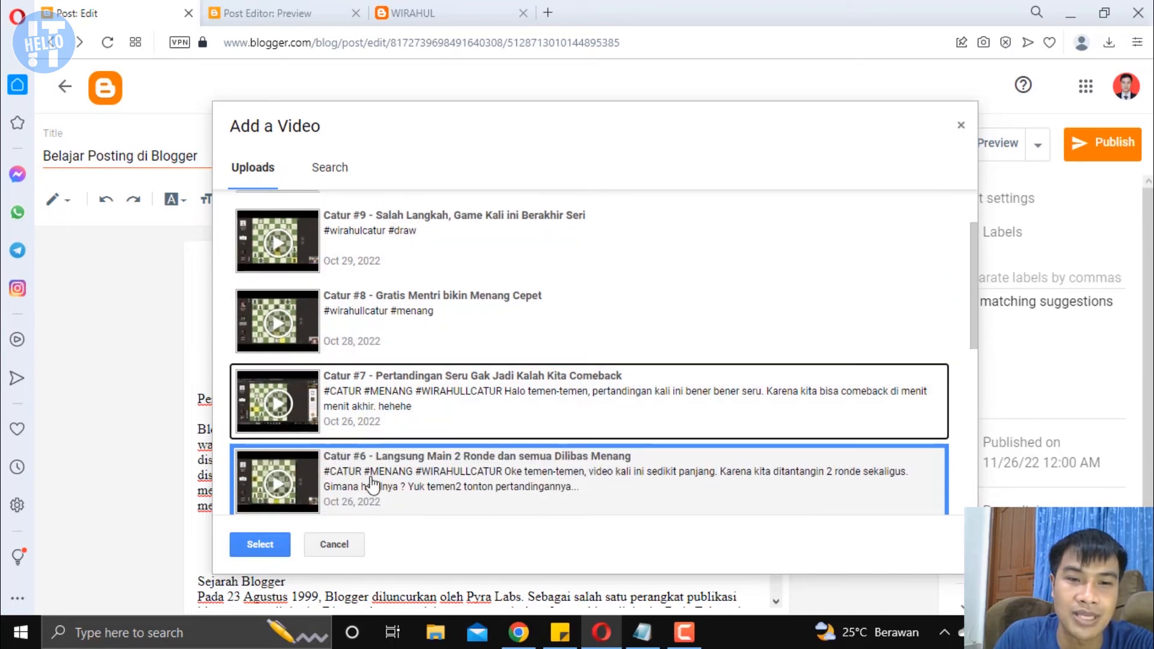
{"action": "left_click", "coordinate": [370, 468]}
{"action": "scroll", "coordinate": [361, 421], "scroll_direction": "up", "scroll_amount": 1}
- Insert the uploaded YouTube video "Catur #10 - Menang Waktu Lagi Gengs, musuhnya WO" into the post
{"action": "left_click", "coordinate": [365, 247]}
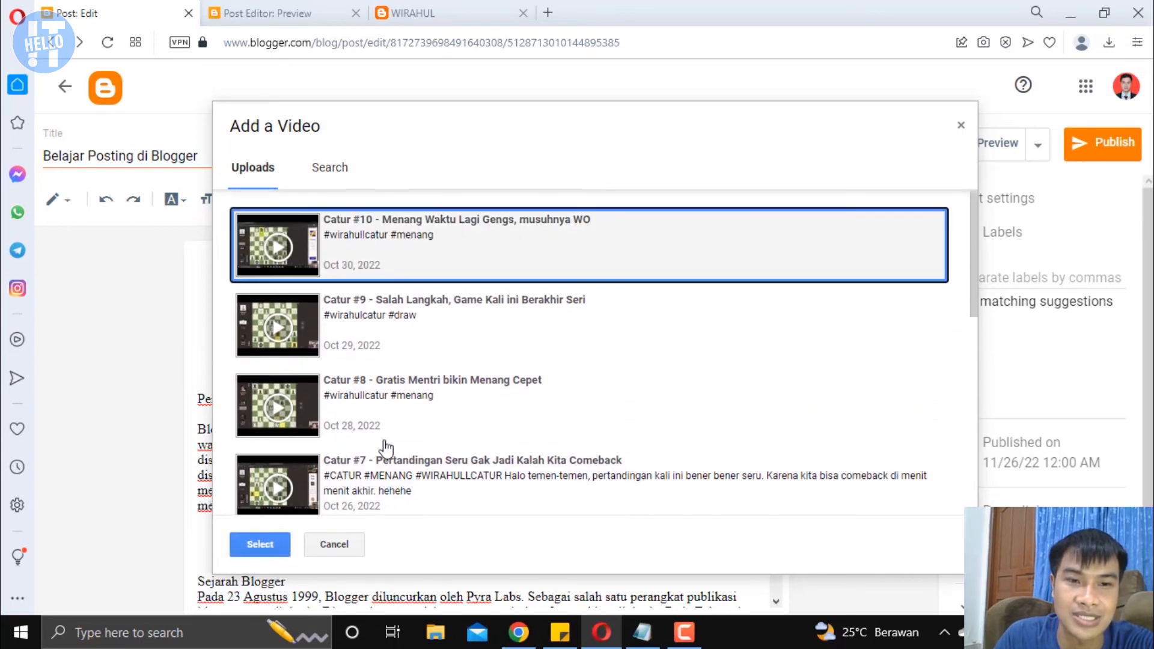
{"action": "left_click", "coordinate": [260, 544]}
{"action": "scroll", "coordinate": [334, 448], "scroll_direction": "down", "scroll_amount": 1}
{"action": "scroll", "coordinate": [334, 448], "scroll_direction": "down", "scroll_amount": 2}
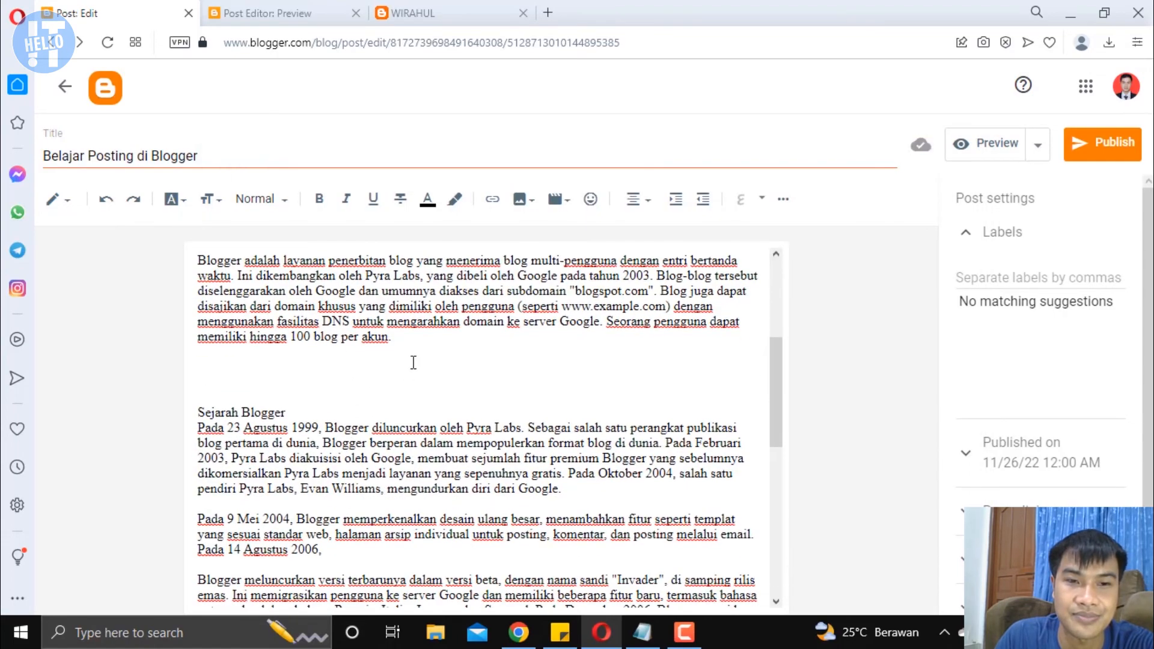
{"action": "scroll", "coordinate": [413, 363], "scroll_direction": "down", "scroll_amount": 6}
{"action": "scroll", "coordinate": [412, 364], "scroll_direction": "down", "scroll_amount": 3}
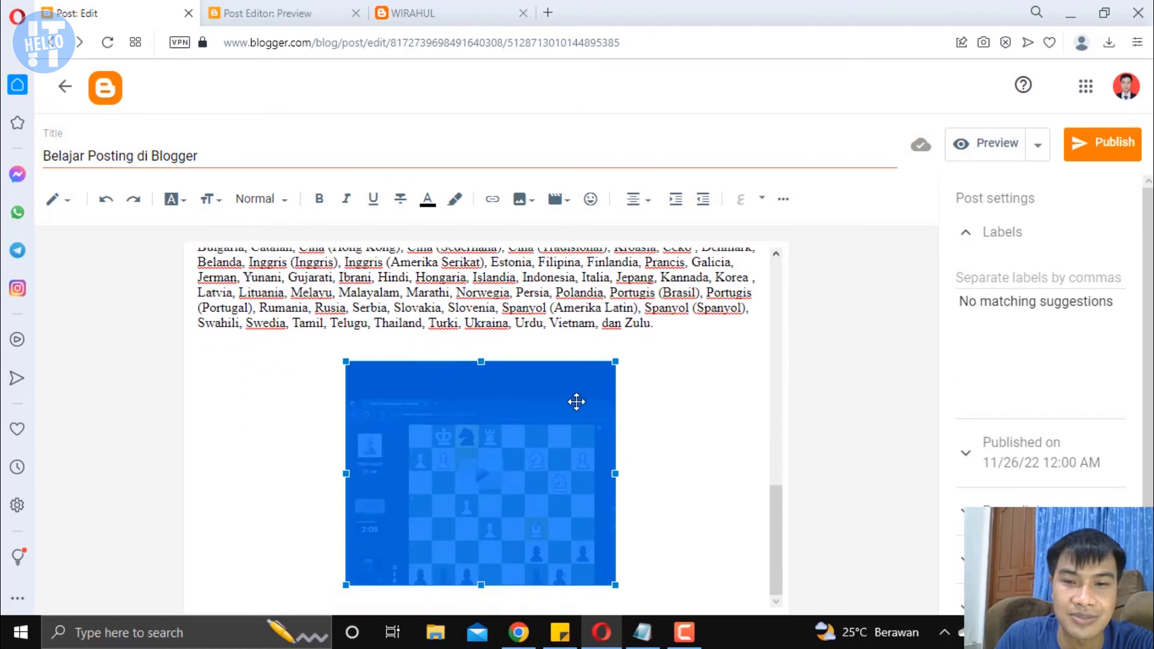
- Move the video up to just below the paragraph ending in "pada tahun 2007" and deselect it
{"action": "left_click", "coordinate": [691, 443]}
{"action": "left_click", "coordinate": [498, 425]}
{"action": "scroll", "coordinate": [497, 425], "scroll_direction": "up", "scroll_amount": 5}
{"action": "scroll", "coordinate": [466, 513], "scroll_direction": "down", "scroll_amount": 2}
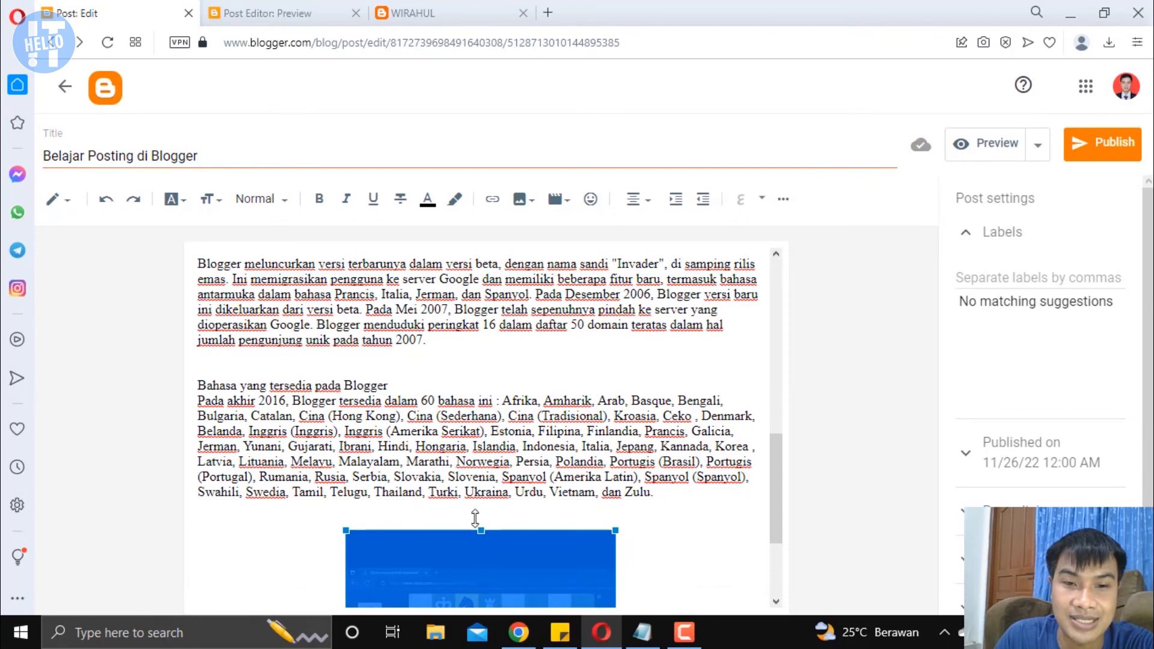
{"action": "left_click_drag", "start_coordinate": [475, 538], "coordinate": [469, 376]}
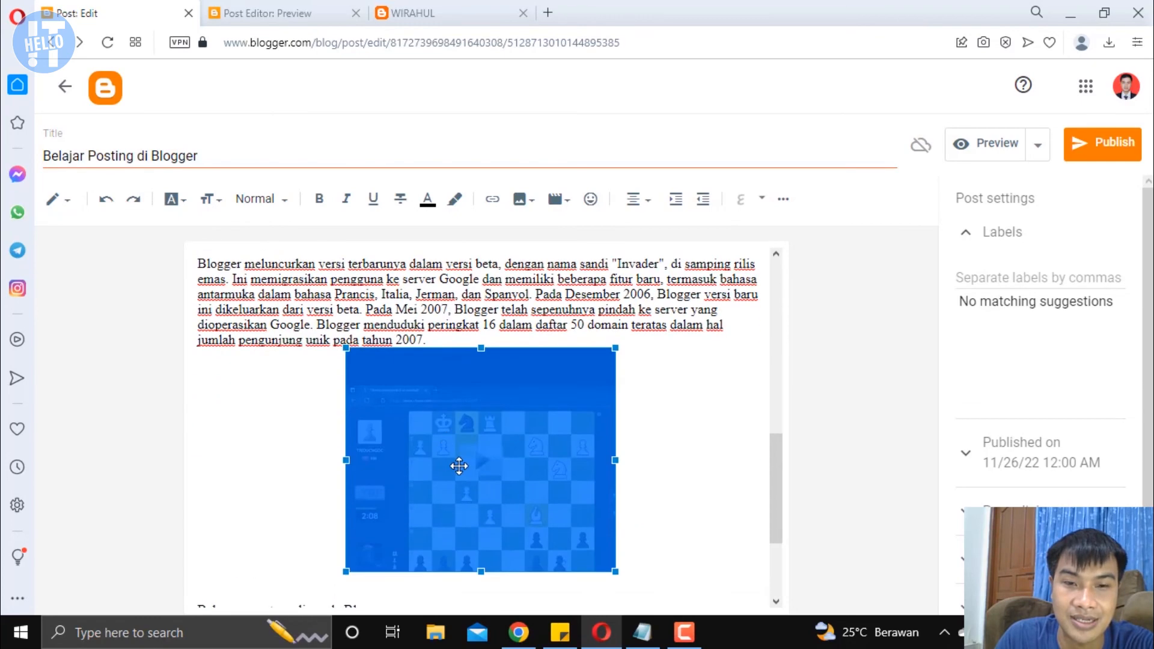
{"action": "scroll", "coordinate": [529, 409], "scroll_direction": "up", "scroll_amount": 3}
{"action": "scroll", "coordinate": [601, 451], "scroll_direction": "down", "scroll_amount": 3}
{"action": "left_click", "coordinate": [689, 493]}
{"action": "scroll", "coordinate": [619, 445], "scroll_direction": "up", "scroll_amount": 5}
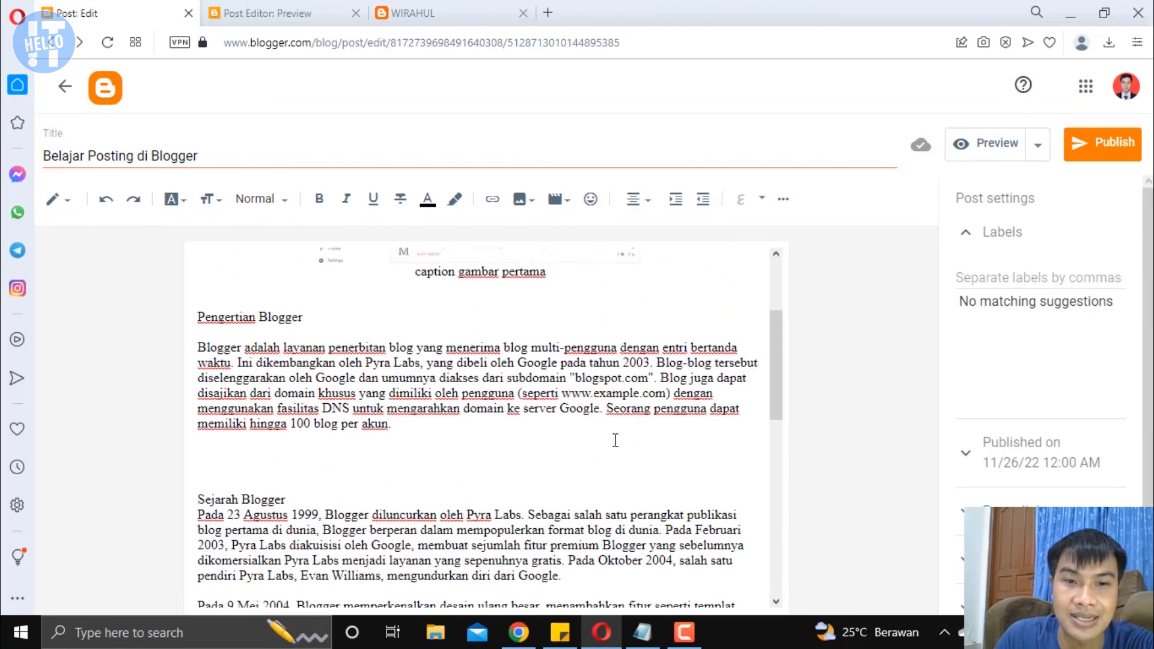
{"action": "scroll", "coordinate": [615, 440], "scroll_direction": "up", "scroll_amount": 2}
{"action": "scroll", "coordinate": [445, 326], "scroll_direction": "up", "scroll_amount": 1}
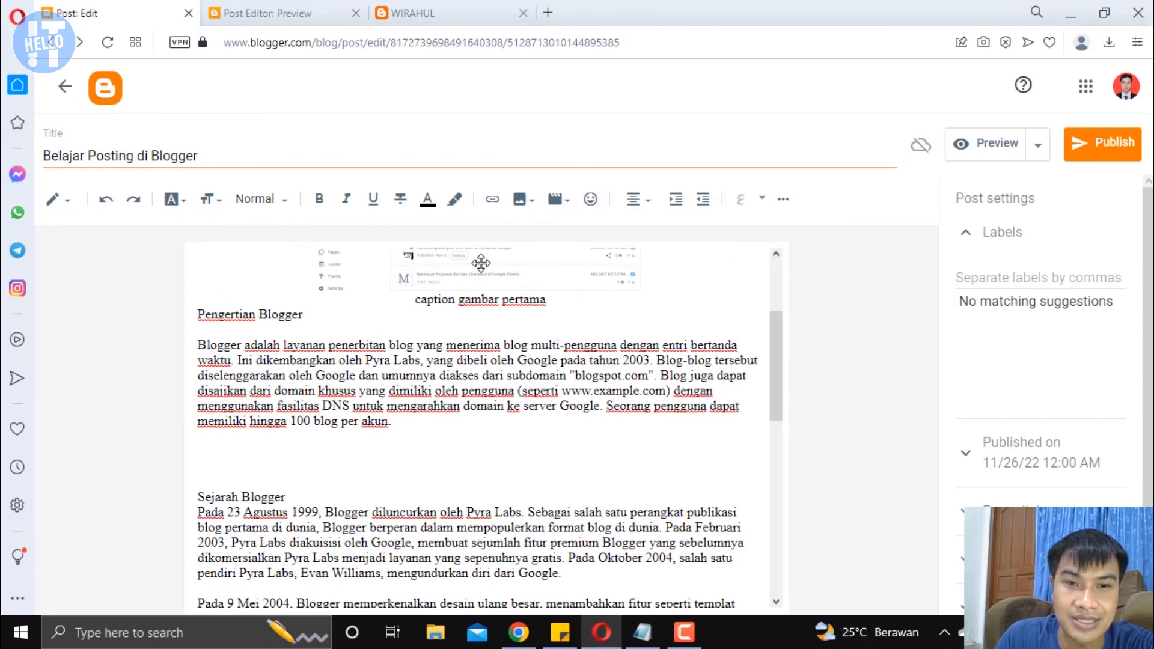
{"action": "scroll", "coordinate": [443, 391], "scroll_direction": "up", "scroll_amount": 3}
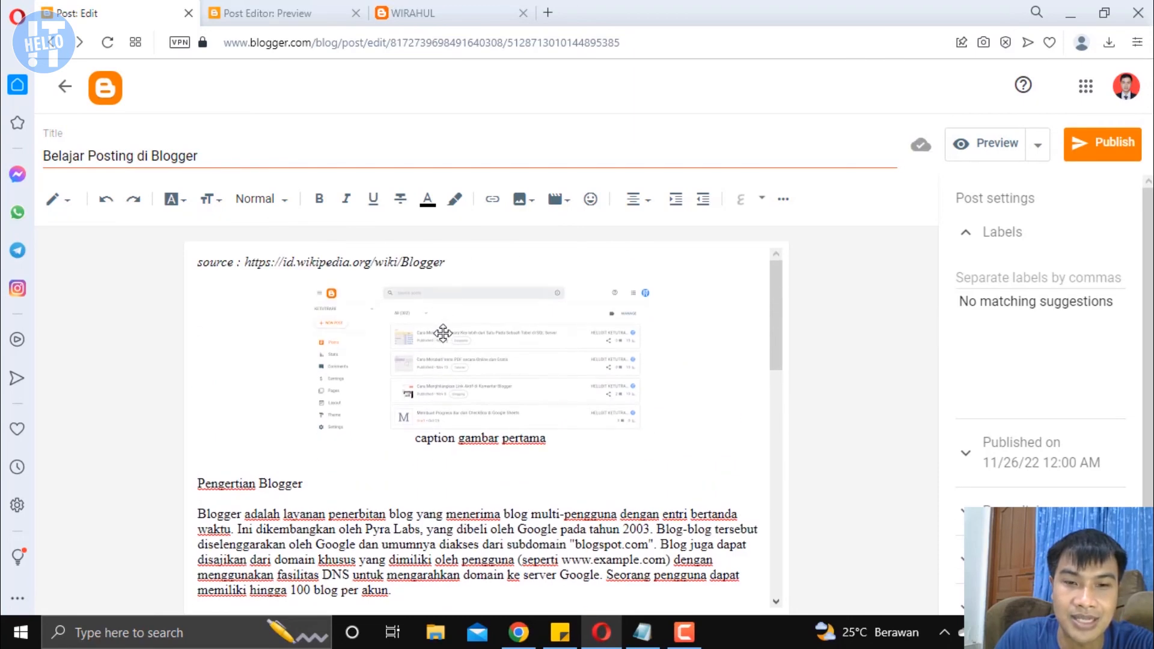
{"action": "left_click", "coordinate": [448, 352]}
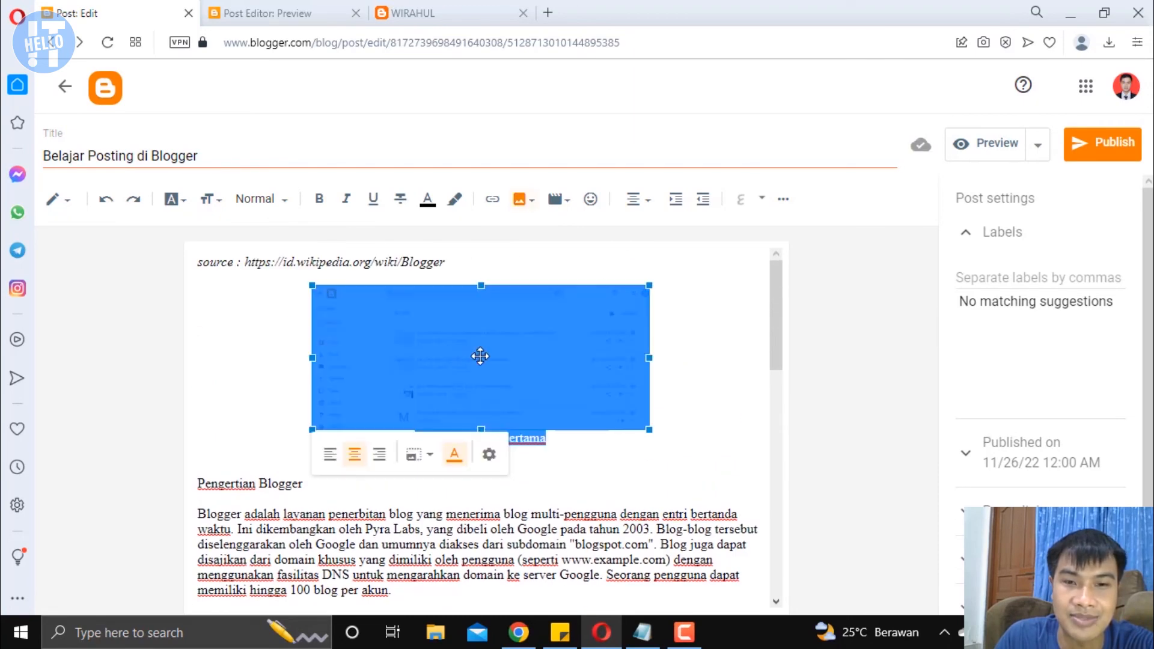
{"action": "left_click", "coordinate": [682, 354]}
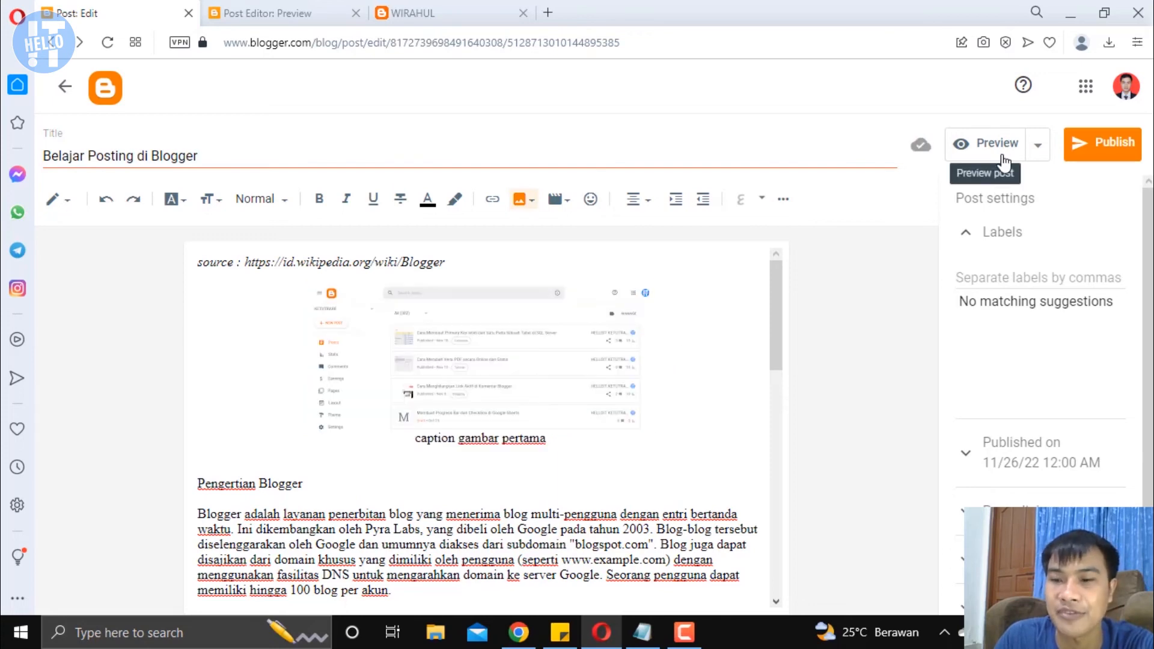
- Preview the post to check how the embedded video looks, and close the preview
{"action": "left_click", "coordinate": [1001, 154]}
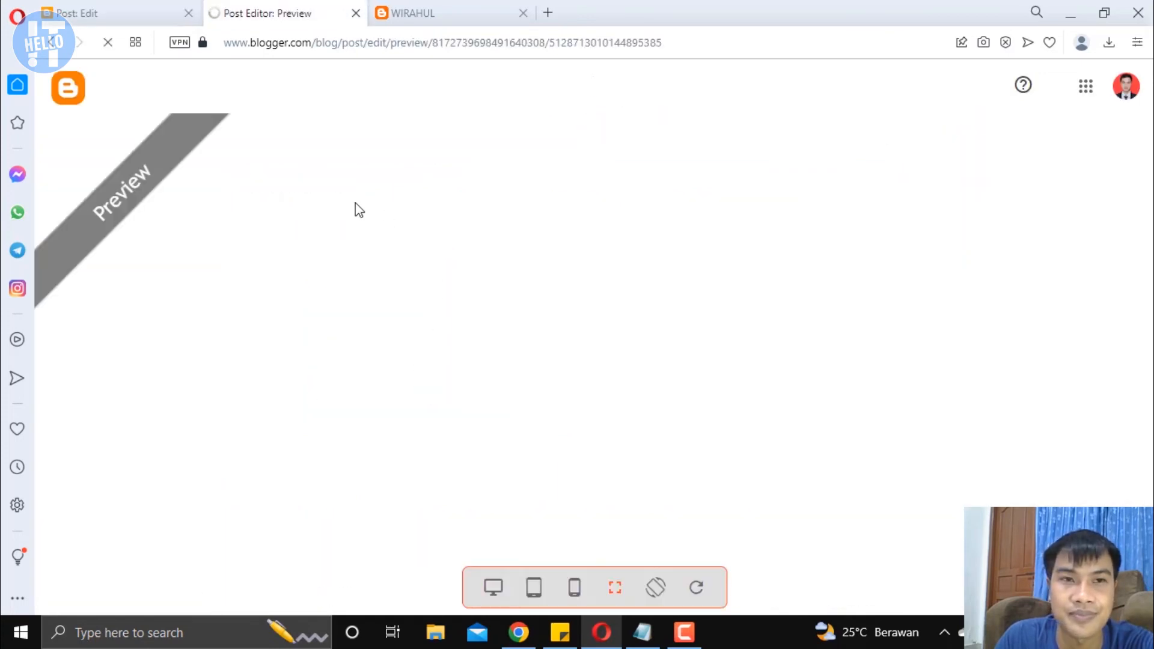
{"action": "scroll", "coordinate": [463, 341], "scroll_direction": "down", "scroll_amount": 3}
{"action": "scroll", "coordinate": [463, 340], "scroll_direction": "down", "scroll_amount": 10}
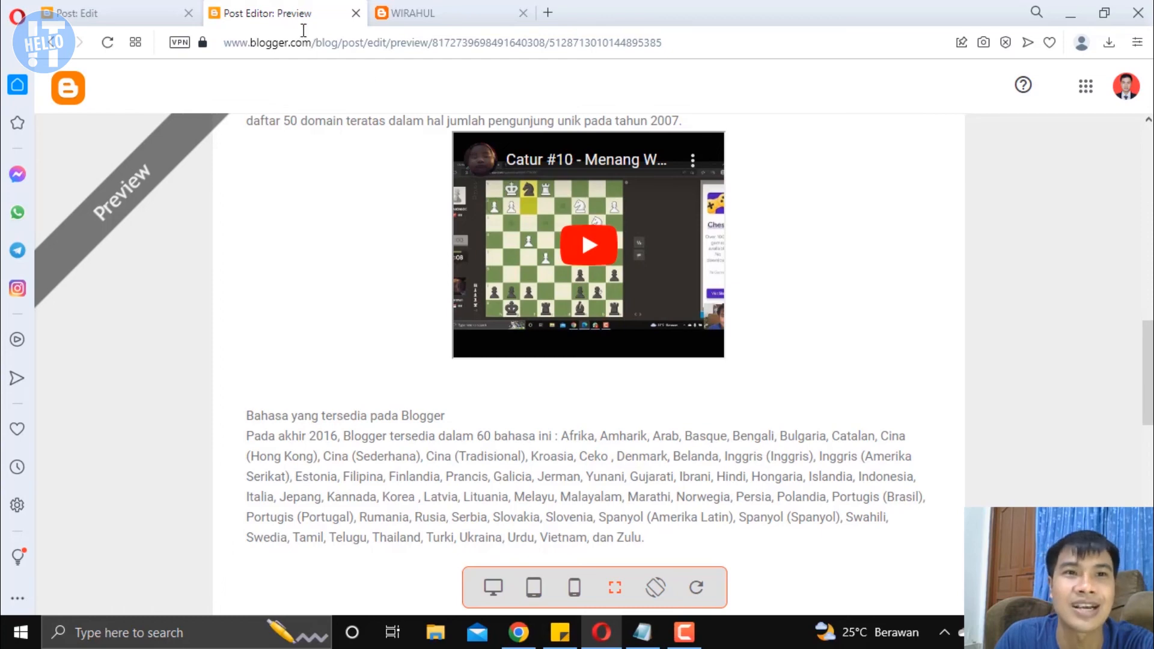
{"action": "left_click", "coordinate": [355, 13]}
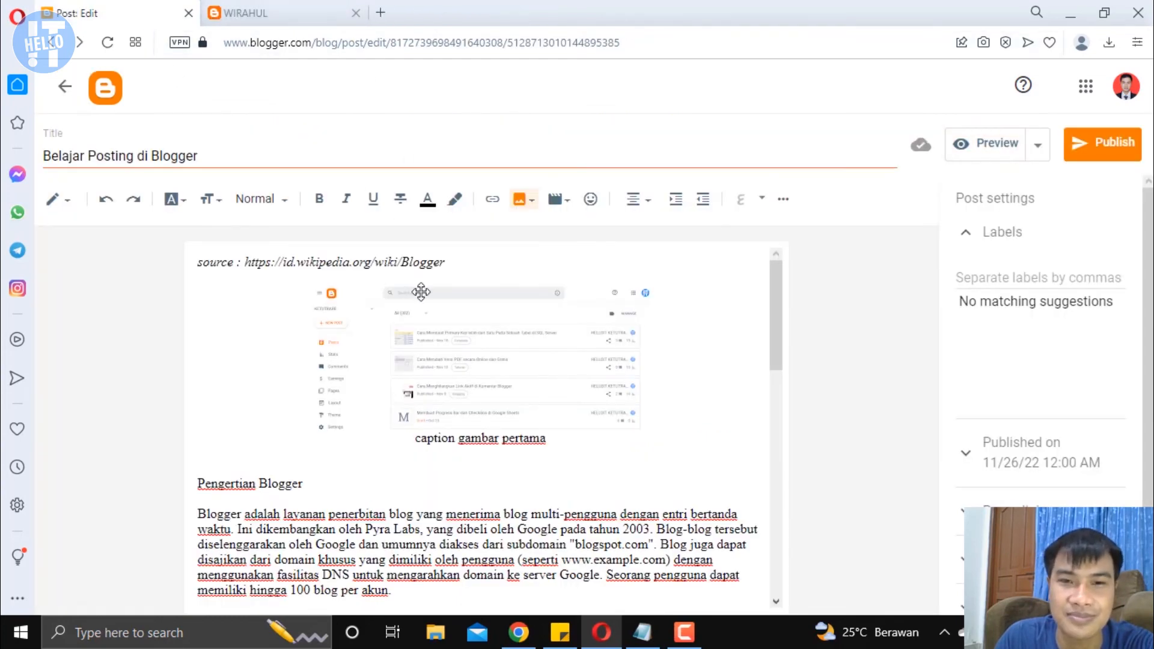
- Delete the embedded chess video above the "Bahasa yang tersedia pada Blogger" section
{"action": "left_click", "coordinate": [497, 389]}
{"action": "scroll", "coordinate": [492, 361], "scroll_direction": "down", "scroll_amount": 6}
{"action": "scroll", "coordinate": [493, 387], "scroll_direction": "down", "scroll_amount": 4}
{"action": "scroll", "coordinate": [529, 360], "scroll_direction": "up", "scroll_amount": 3}
{"action": "scroll", "coordinate": [584, 338], "scroll_direction": "down", "scroll_amount": 3}
{"action": "left_click", "coordinate": [584, 338]}
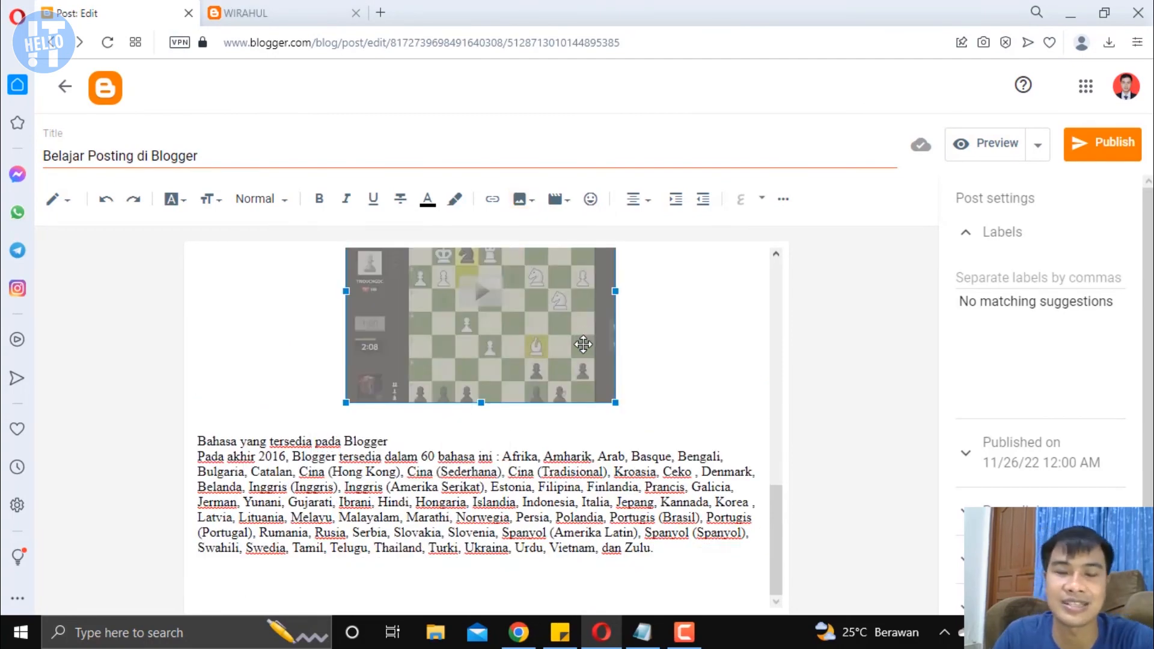
{"action": "scroll", "coordinate": [568, 399], "scroll_direction": "up", "scroll_amount": 3}
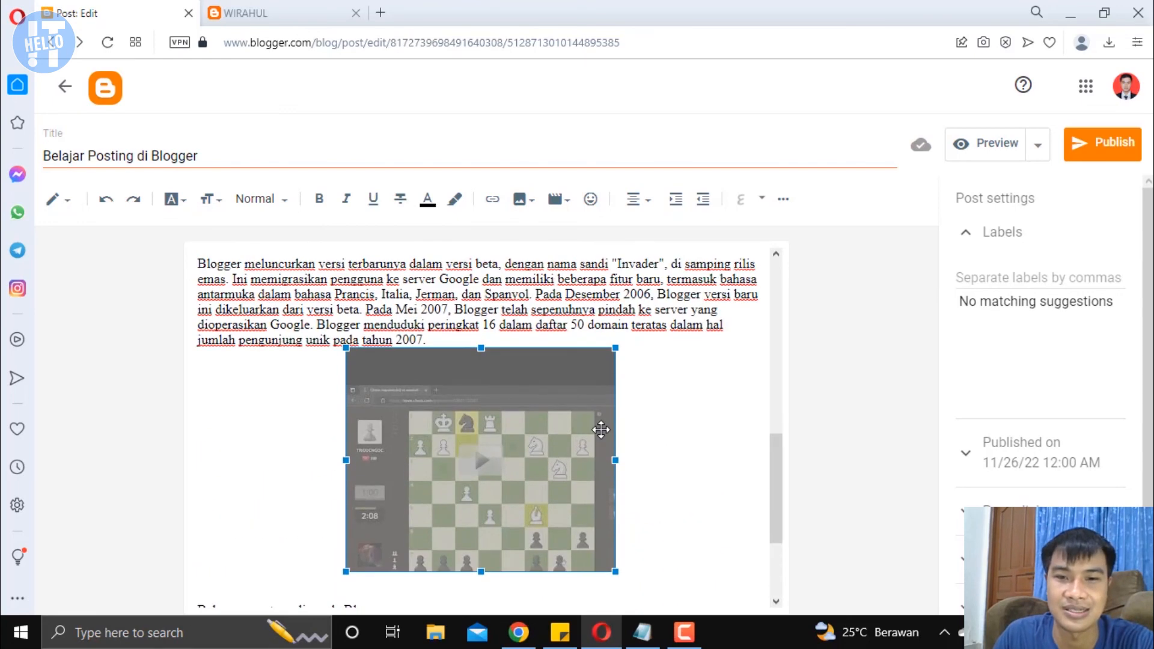
{"action": "left_click", "coordinate": [649, 424]}
{"action": "left_click", "coordinate": [497, 407]}
{"action": "key", "text": "Delete"}
- Insert four heart emojis and four face emojis after the "Pengertian Blogger" heading
{"action": "scroll", "coordinate": [480, 424], "scroll_direction": "up", "scroll_amount": 9}
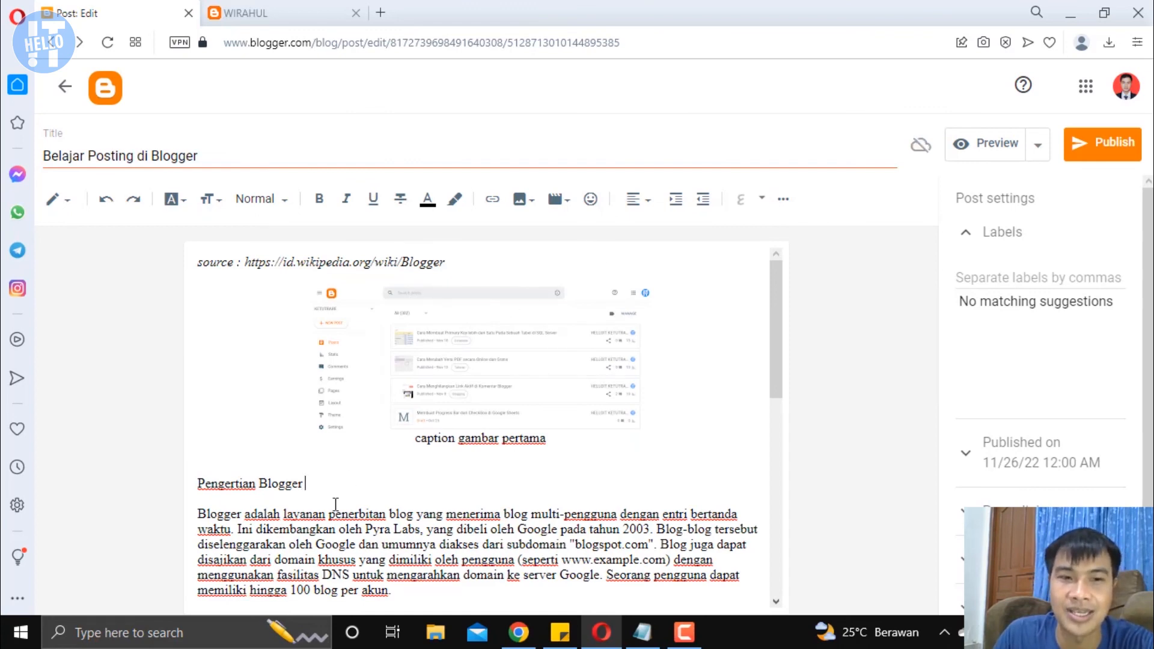
{"action": "left_click", "coordinate": [593, 200]}
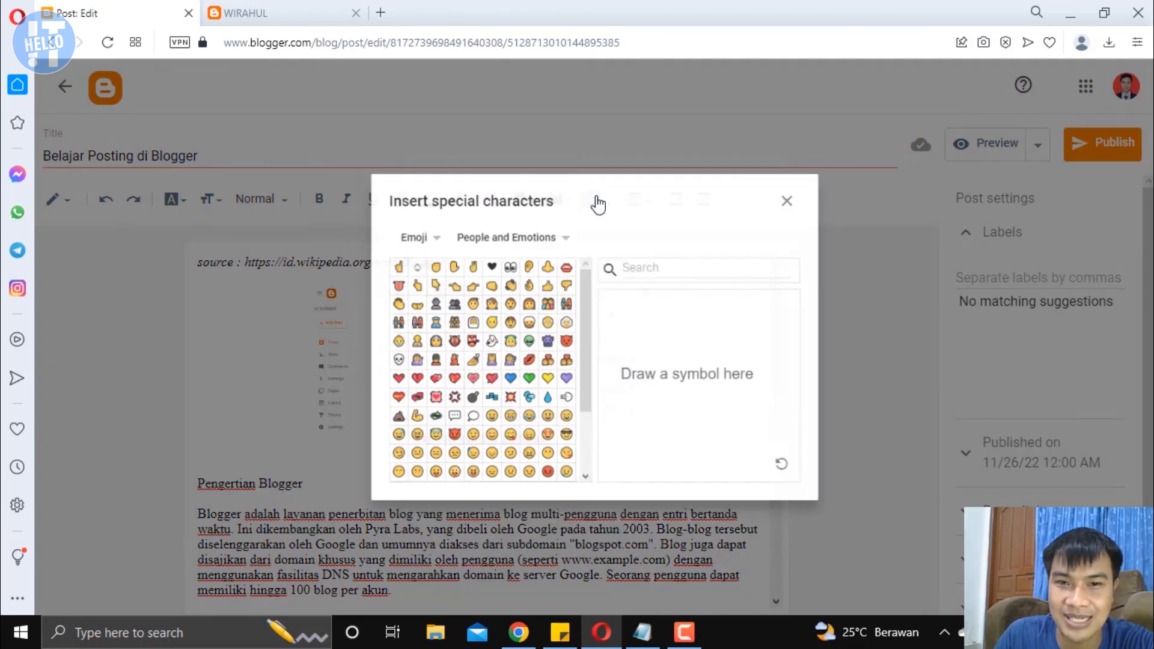
{"action": "scroll", "coordinate": [451, 325], "scroll_direction": "down", "scroll_amount": 3}
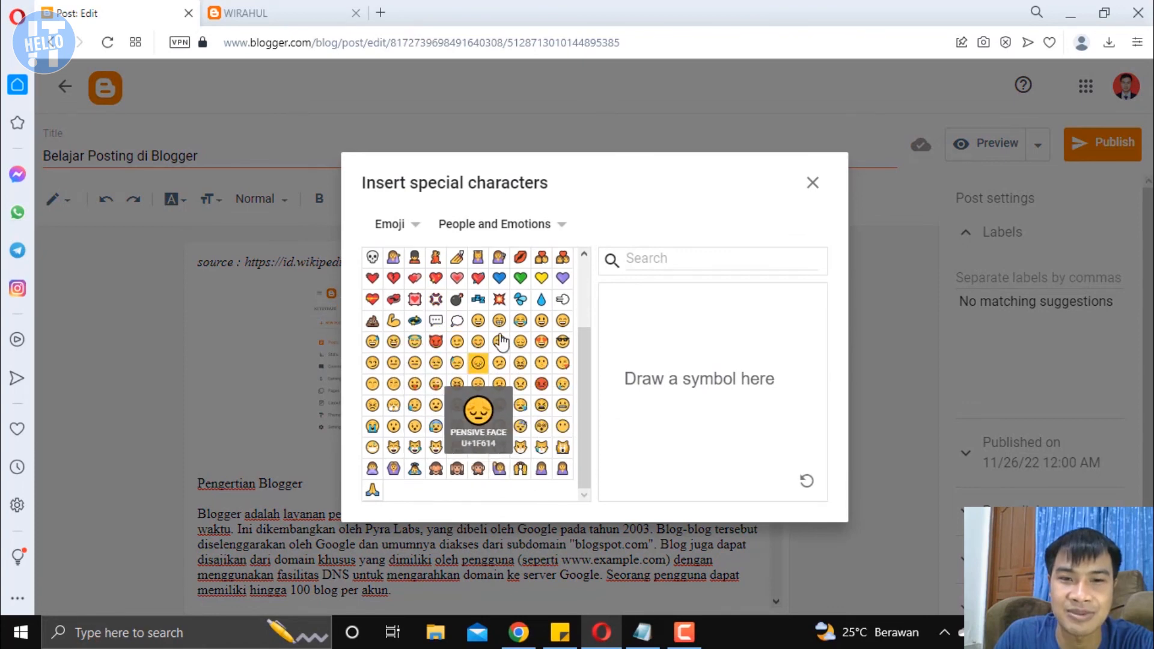
{"action": "left_click", "coordinate": [464, 283]}
{"action": "left_click", "coordinate": [465, 282]}
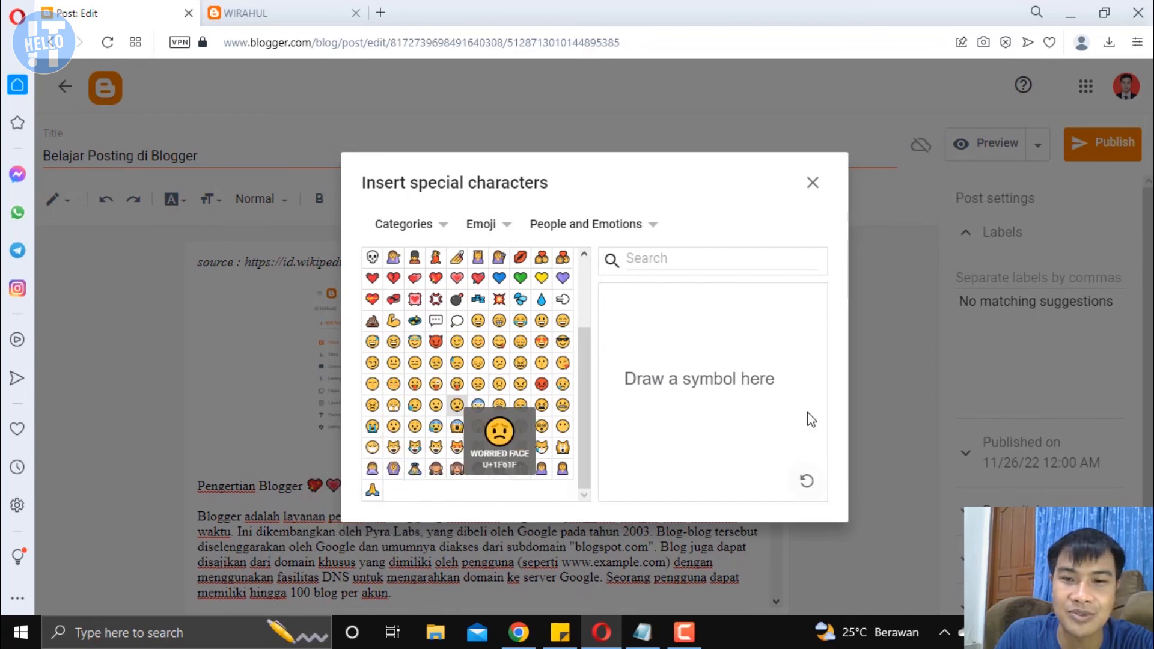
{"action": "left_click", "coordinate": [812, 183]}
{"action": "scroll", "coordinate": [515, 453], "scroll_direction": "down", "scroll_amount": 3}
{"action": "scroll", "coordinate": [468, 336], "scroll_direction": "up", "scroll_amount": 2}
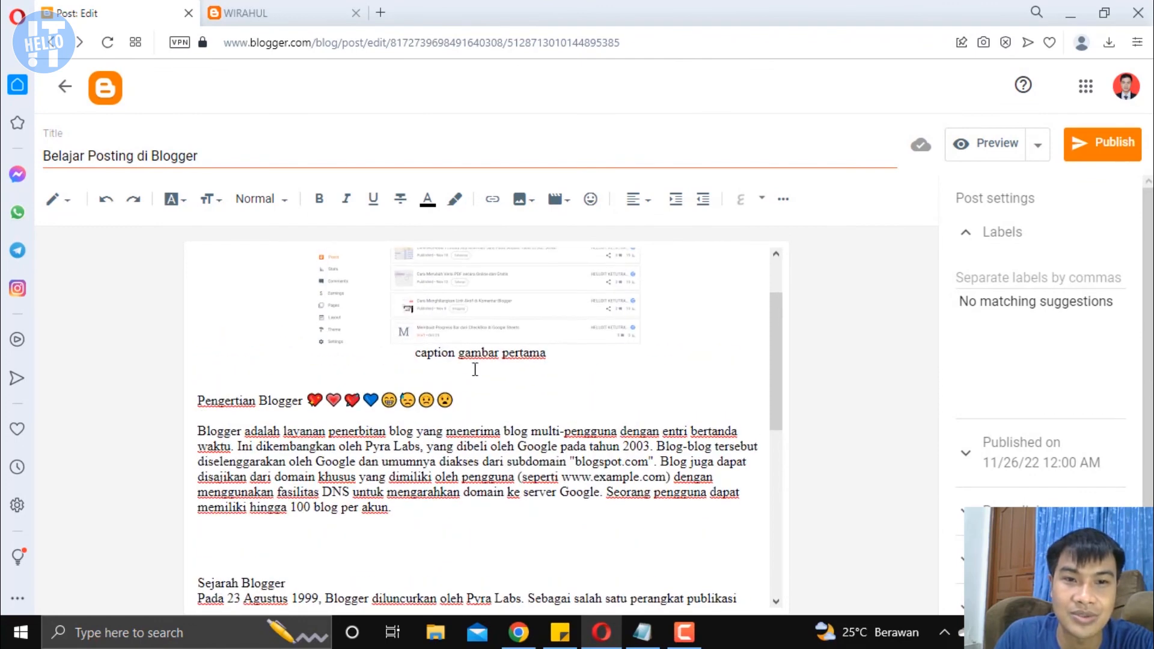
- Delete the row of emojis after the "Pengertian Blogger" heading
{"action": "left_click_drag", "start_coordinate": [458, 400], "coordinate": [313, 394]}
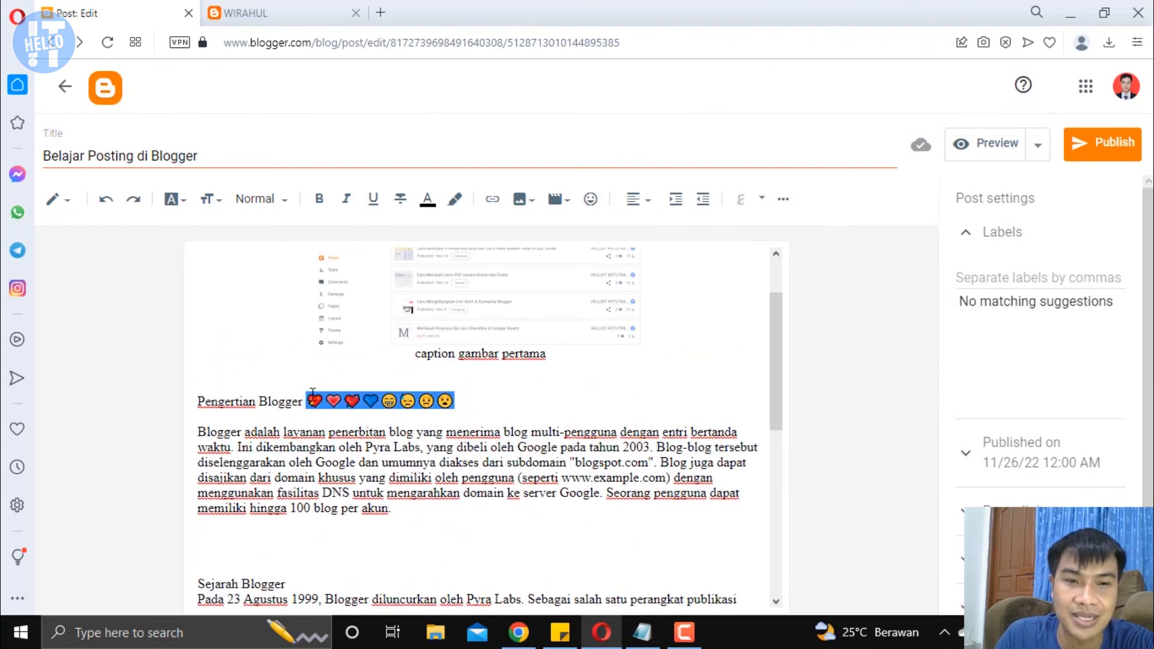
{"action": "left_click", "coordinate": [474, 403]}
{"action": "scroll", "coordinate": [473, 404], "scroll_direction": "up", "scroll_amount": 1}
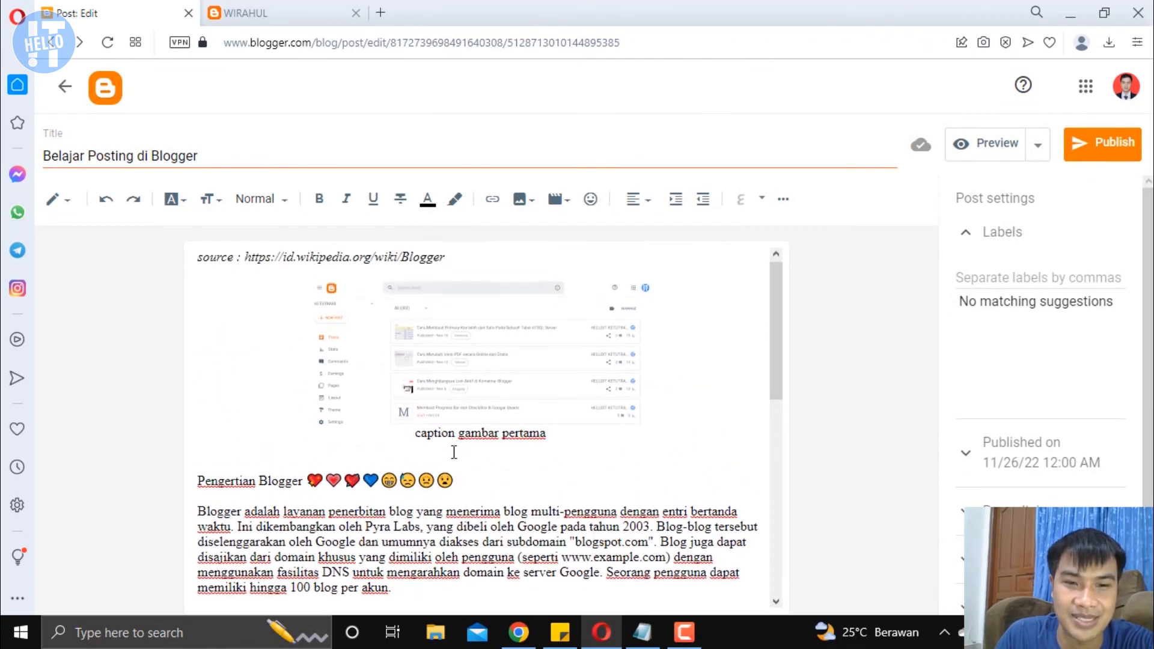
{"action": "scroll", "coordinate": [455, 449], "scroll_direction": "down", "scroll_amount": 2}
{"action": "left_click", "coordinate": [457, 327]}
{"action": "left_click_drag", "start_coordinate": [456, 324], "coordinate": [312, 323]}
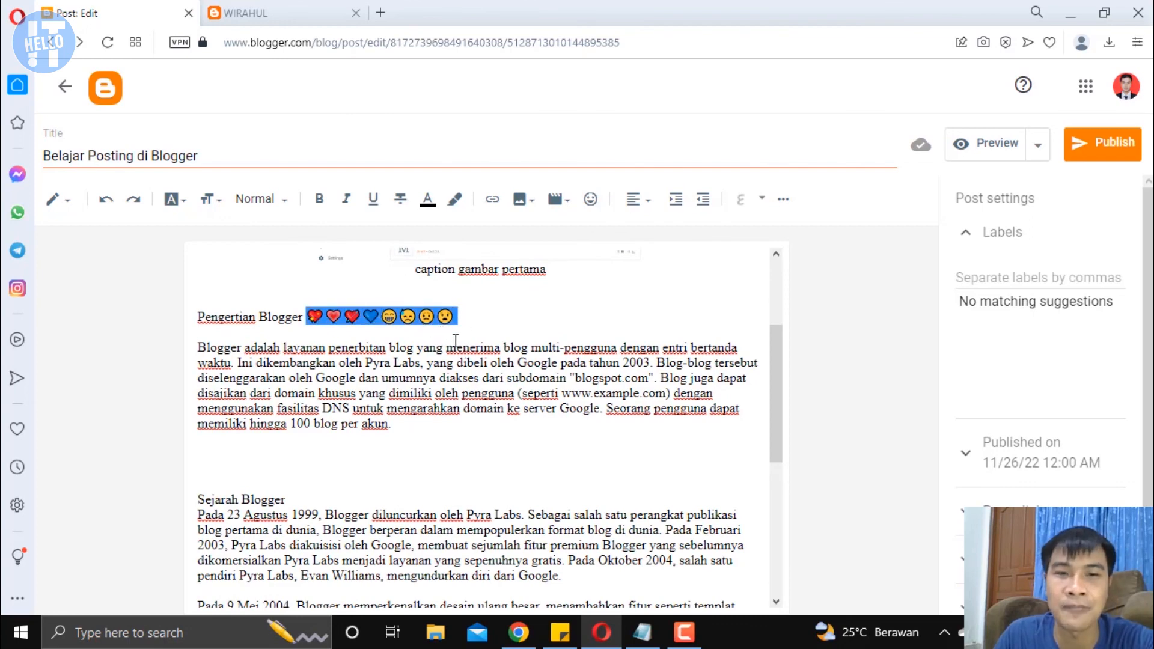
{"action": "scroll", "coordinate": [455, 340], "scroll_direction": "up", "scroll_amount": 1}
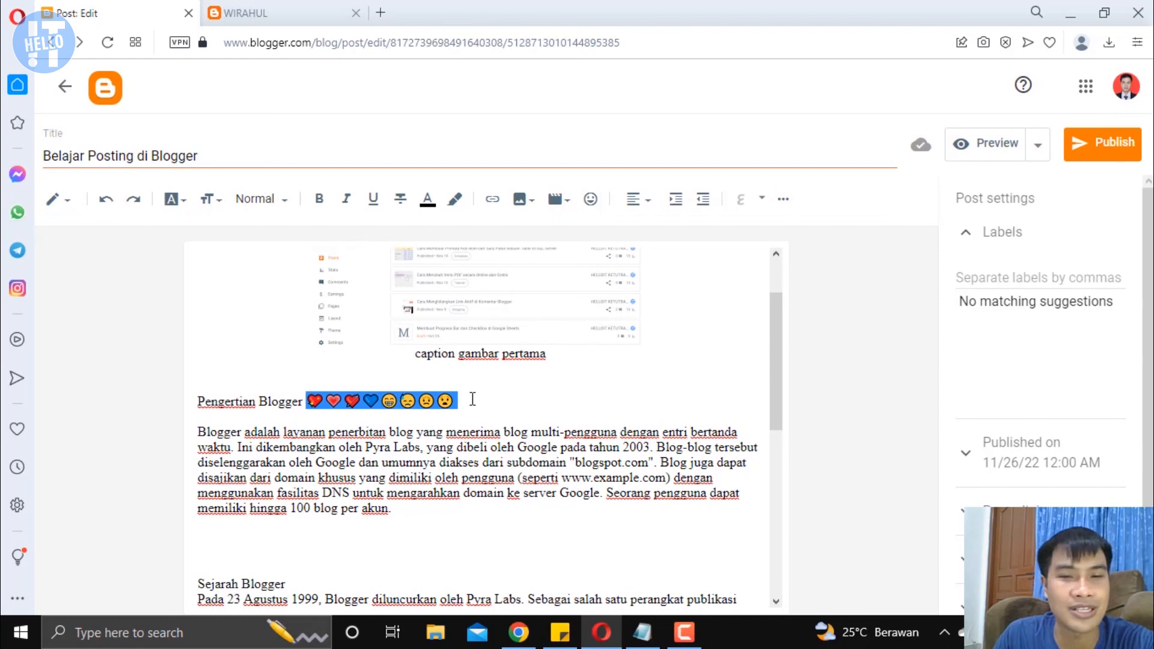
{"action": "key", "text": "BackSpace"}
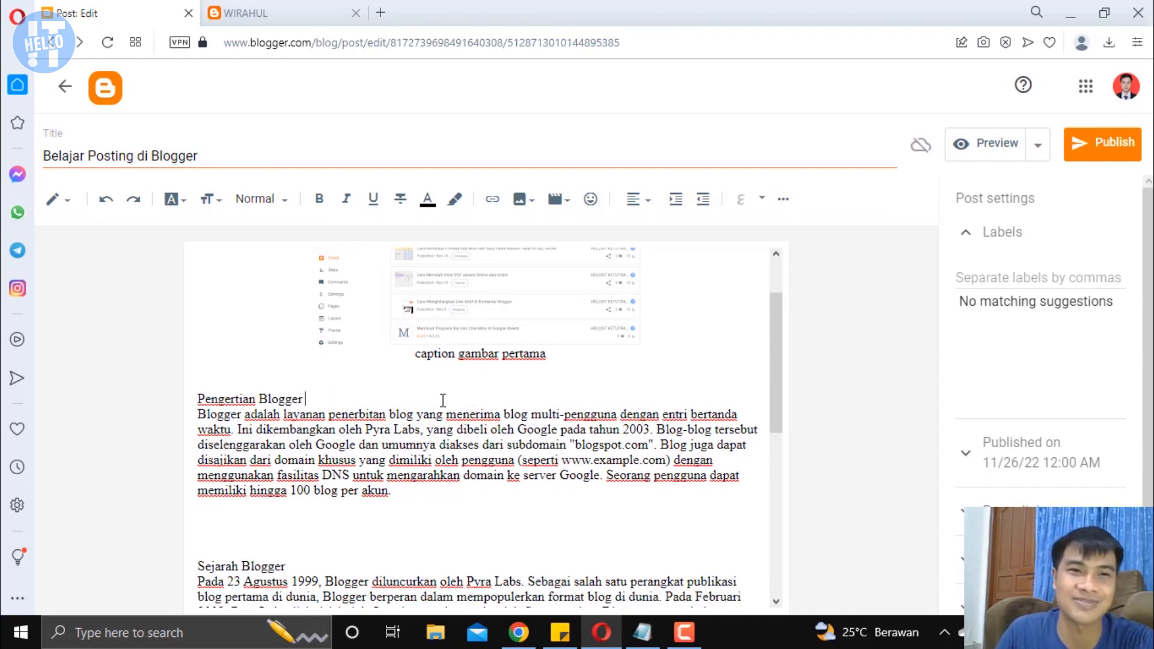
{"action": "scroll", "coordinate": [443, 394], "scroll_direction": "up", "scroll_amount": 1}
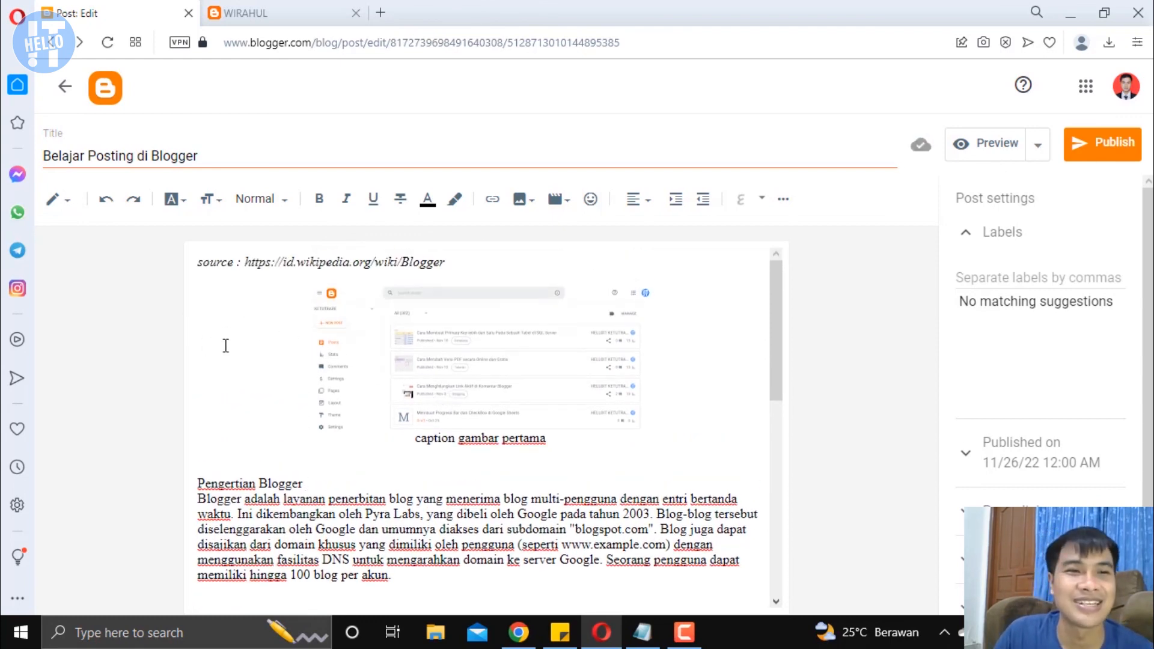